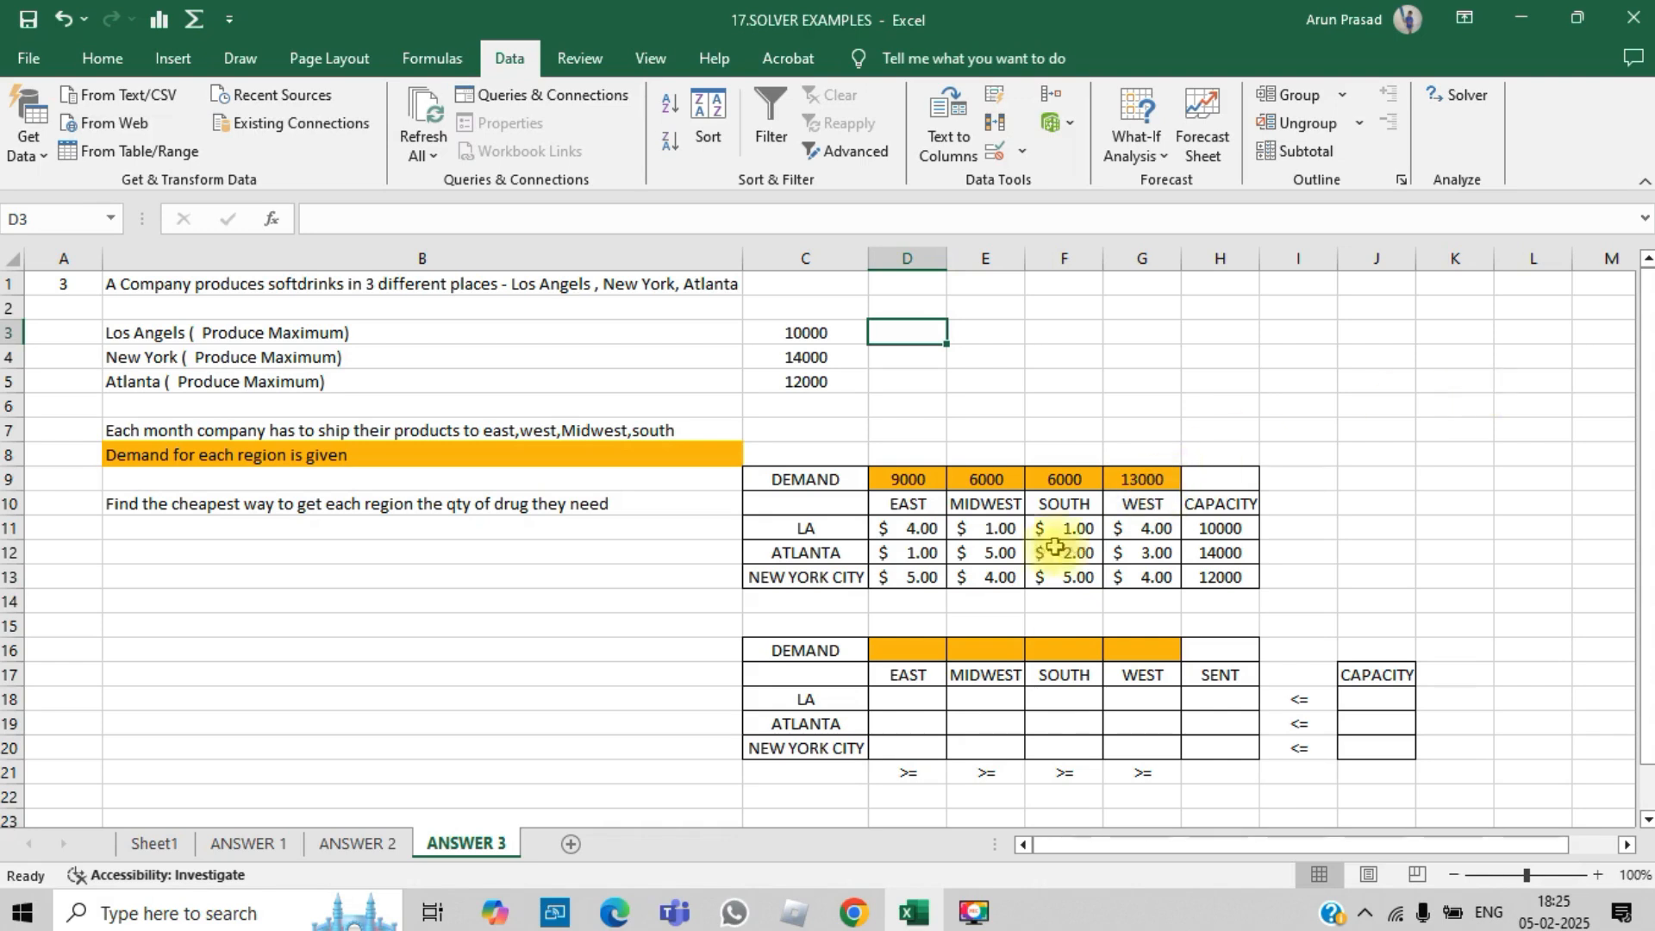
# - Select the shipping cost table D11:G13 to review the per-unit costs
pyautogui.moveTo(914, 529); pyautogui.dragTo(1164, 569)
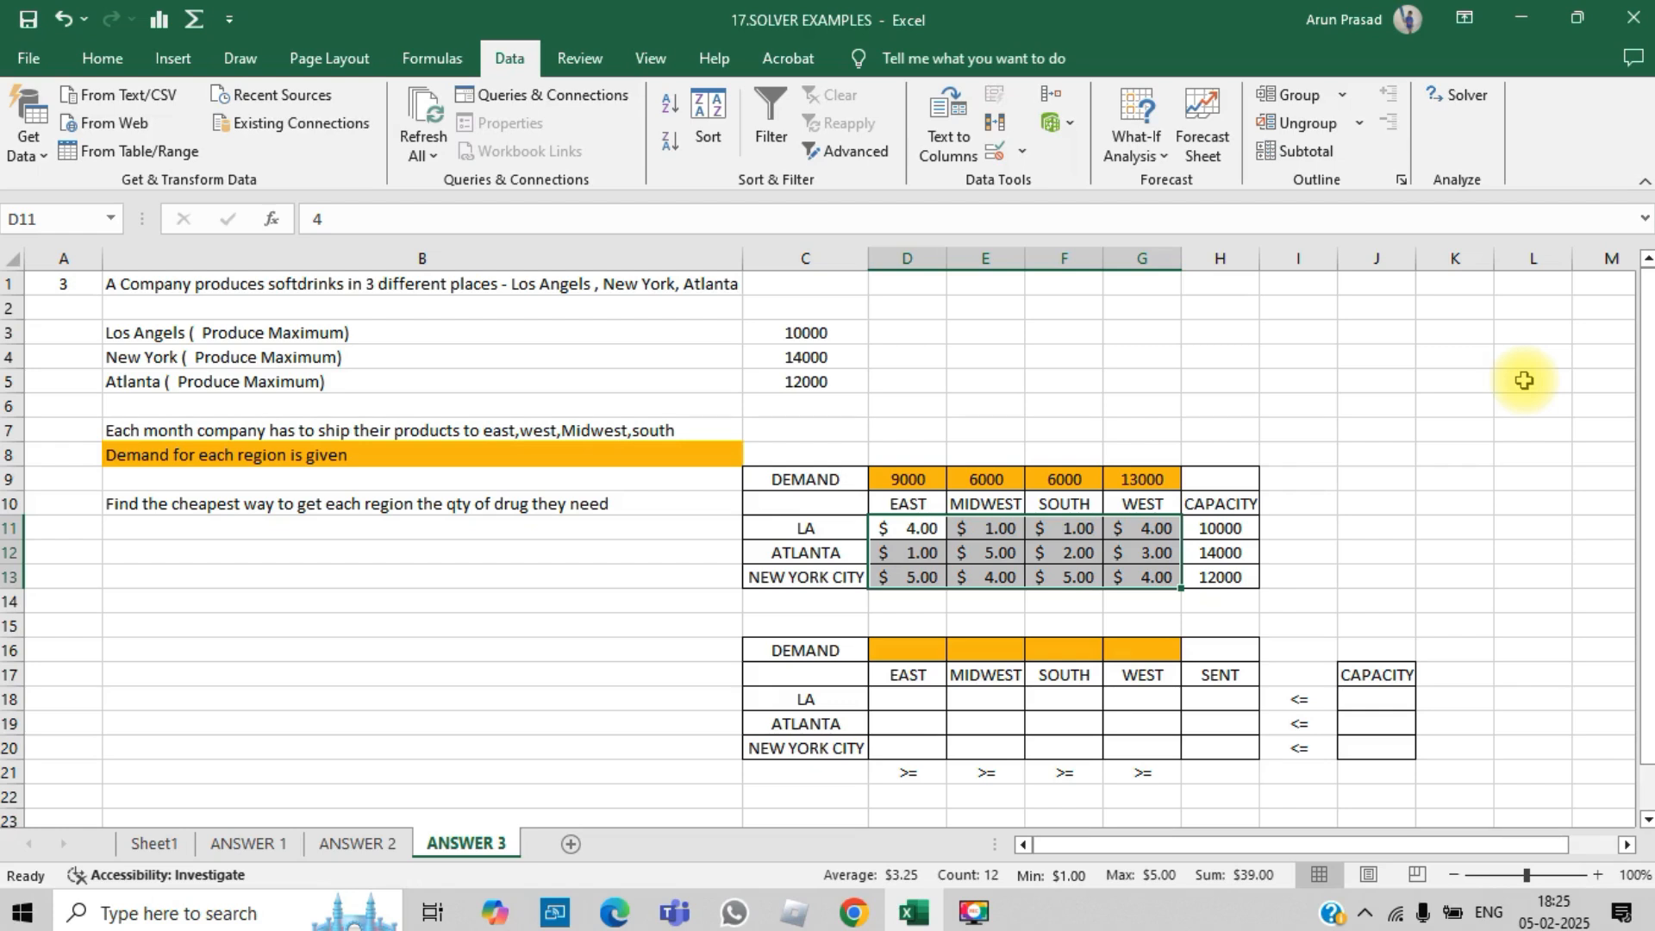
pyautogui.click(125, 844)
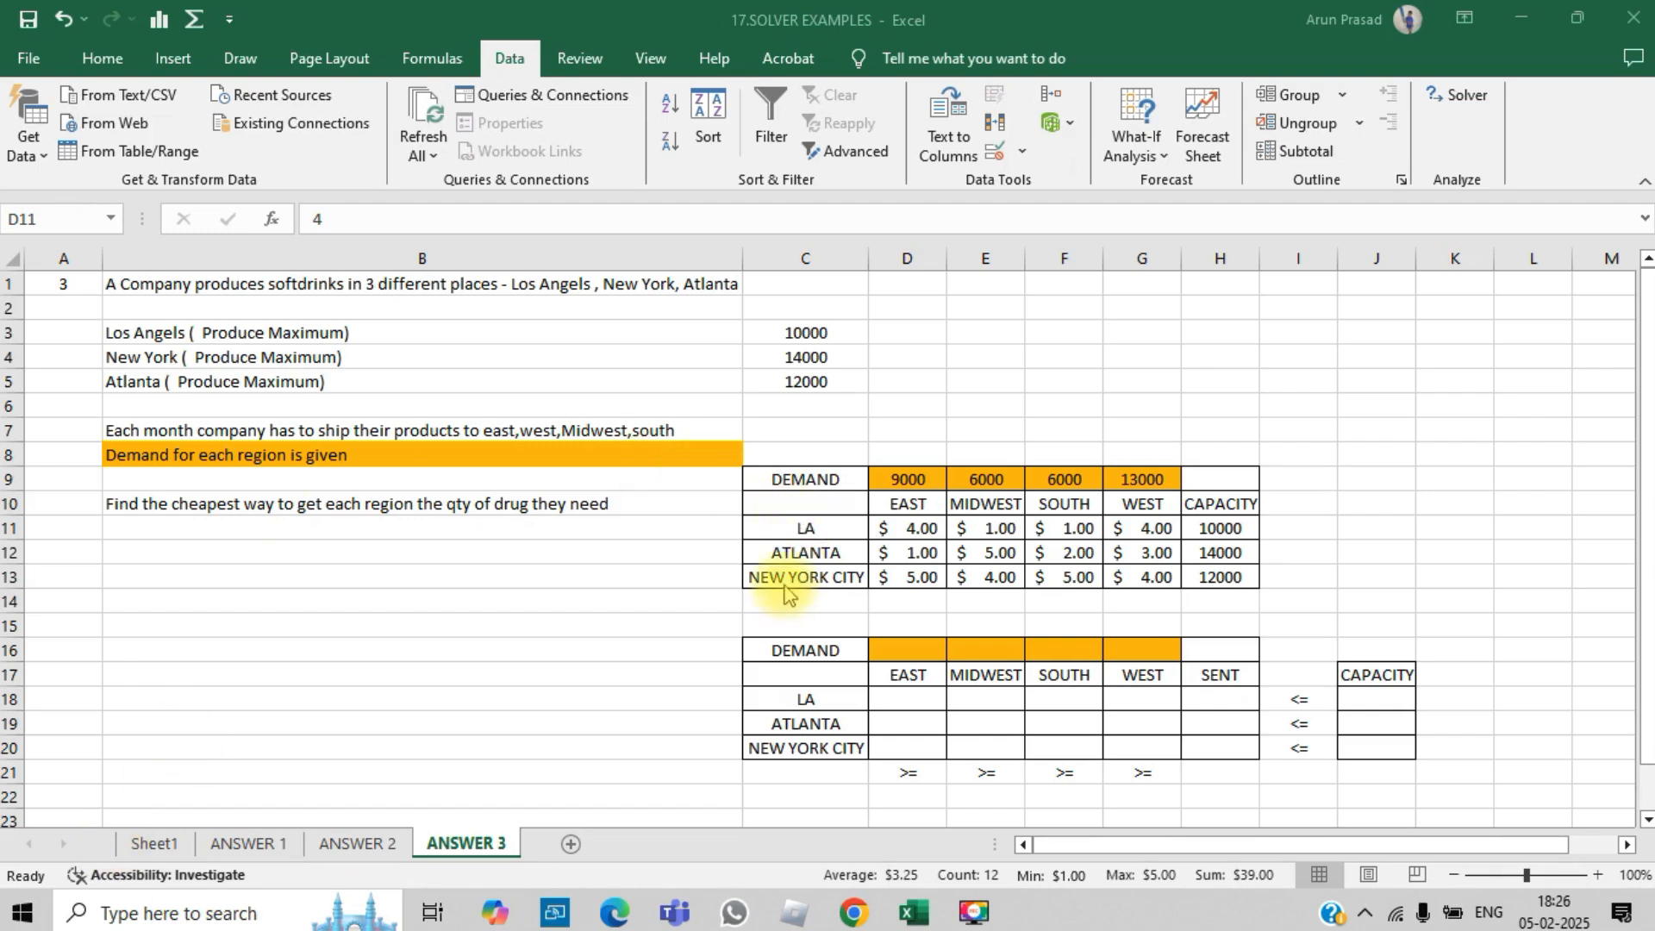
pyautogui.click(1120, 573)
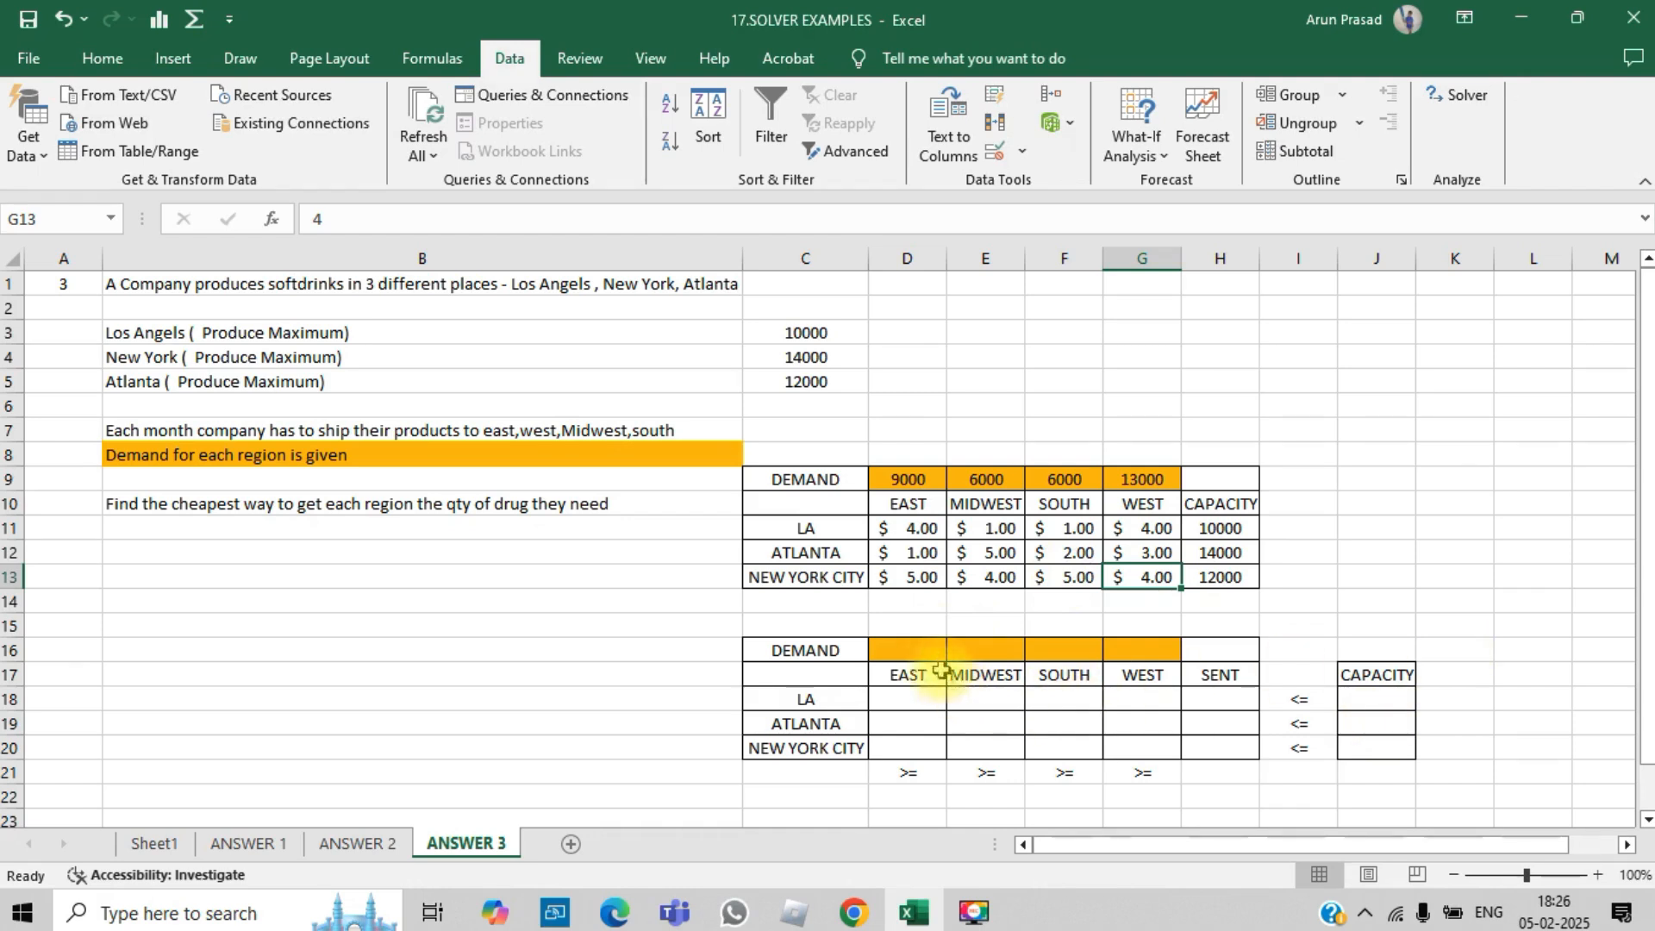
# - Enter a SUM formula in D16 totalling the EAST shipments in D18:D20
pyautogui.click(922, 651)
pyautogui.write('=sum(')
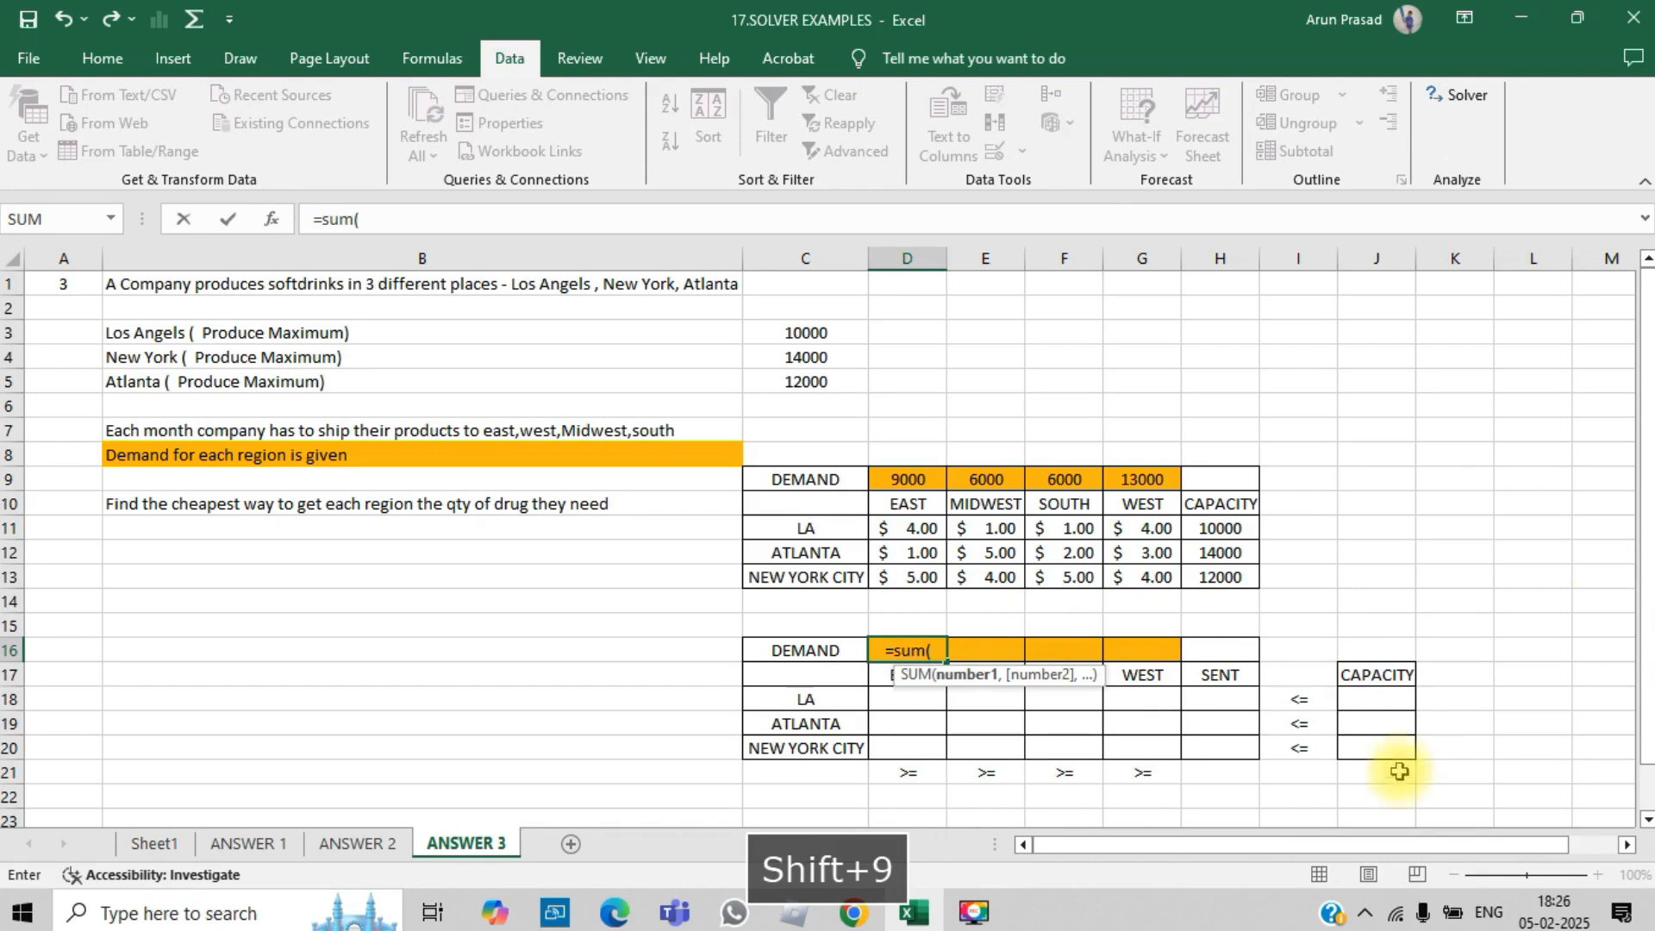
pyautogui.click(886, 716)
pyautogui.moveTo(886, 717); pyautogui.dragTo(891, 746)
pyautogui.write(')')
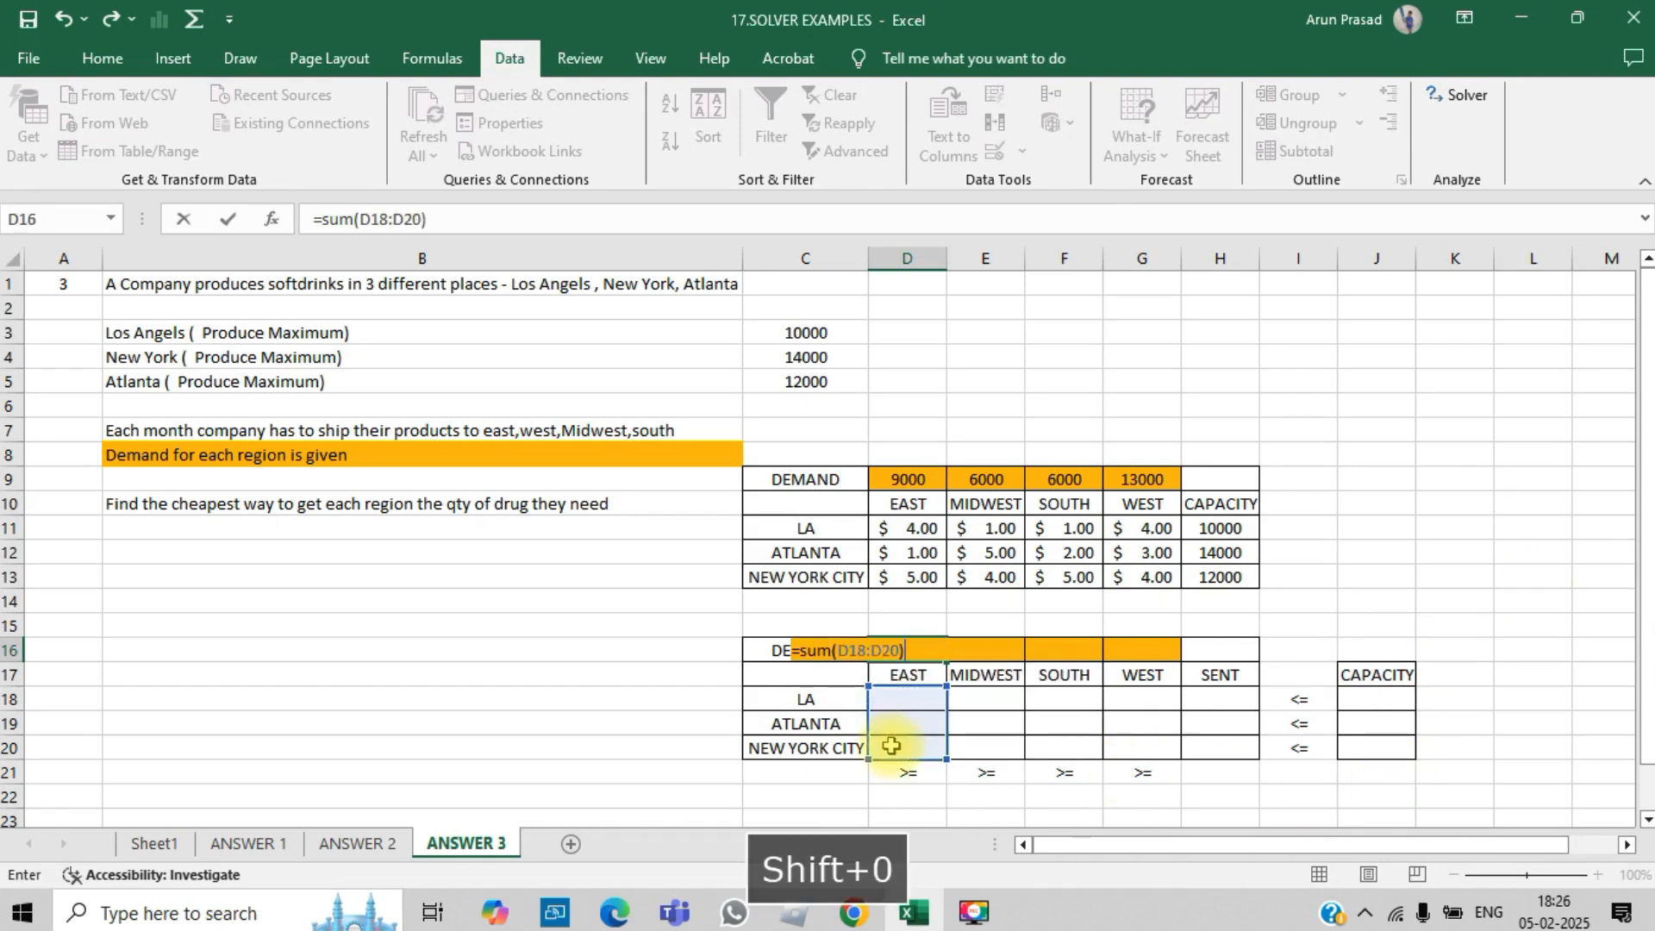
pyautogui.press('Return')
# - Copy the D16 total formula across to E16:G16 for the other regions
pyautogui.press('Up')
pyautogui.press('Up')
pyautogui.press('Down')
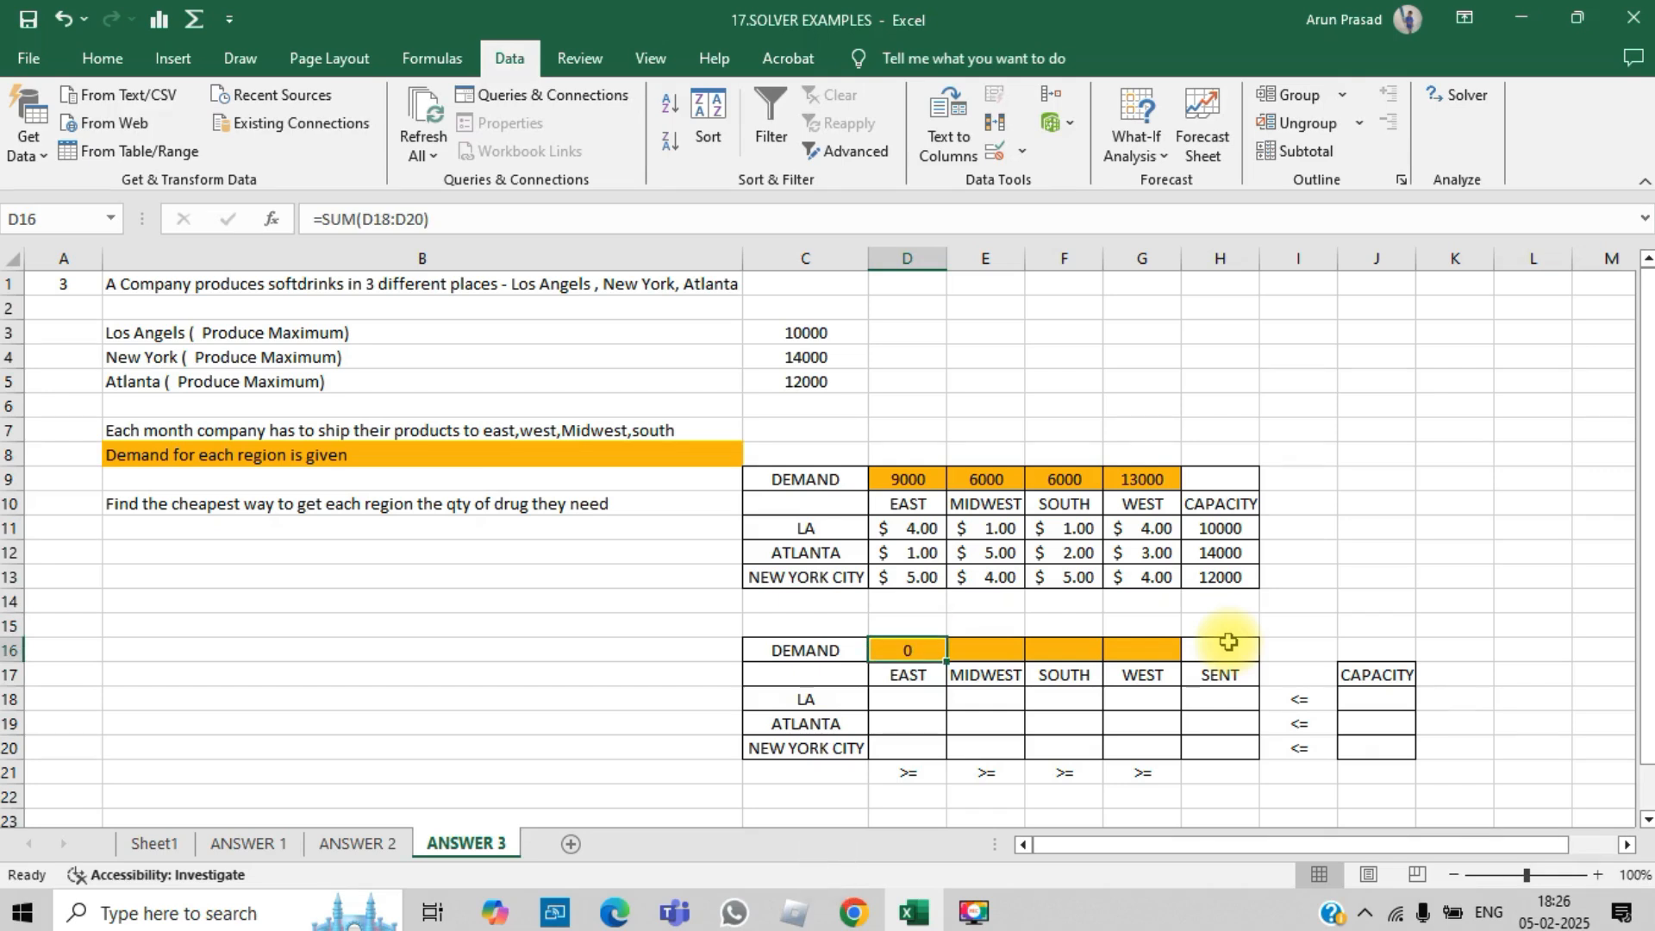
pyautogui.press('Down')
pyautogui.press('Down')
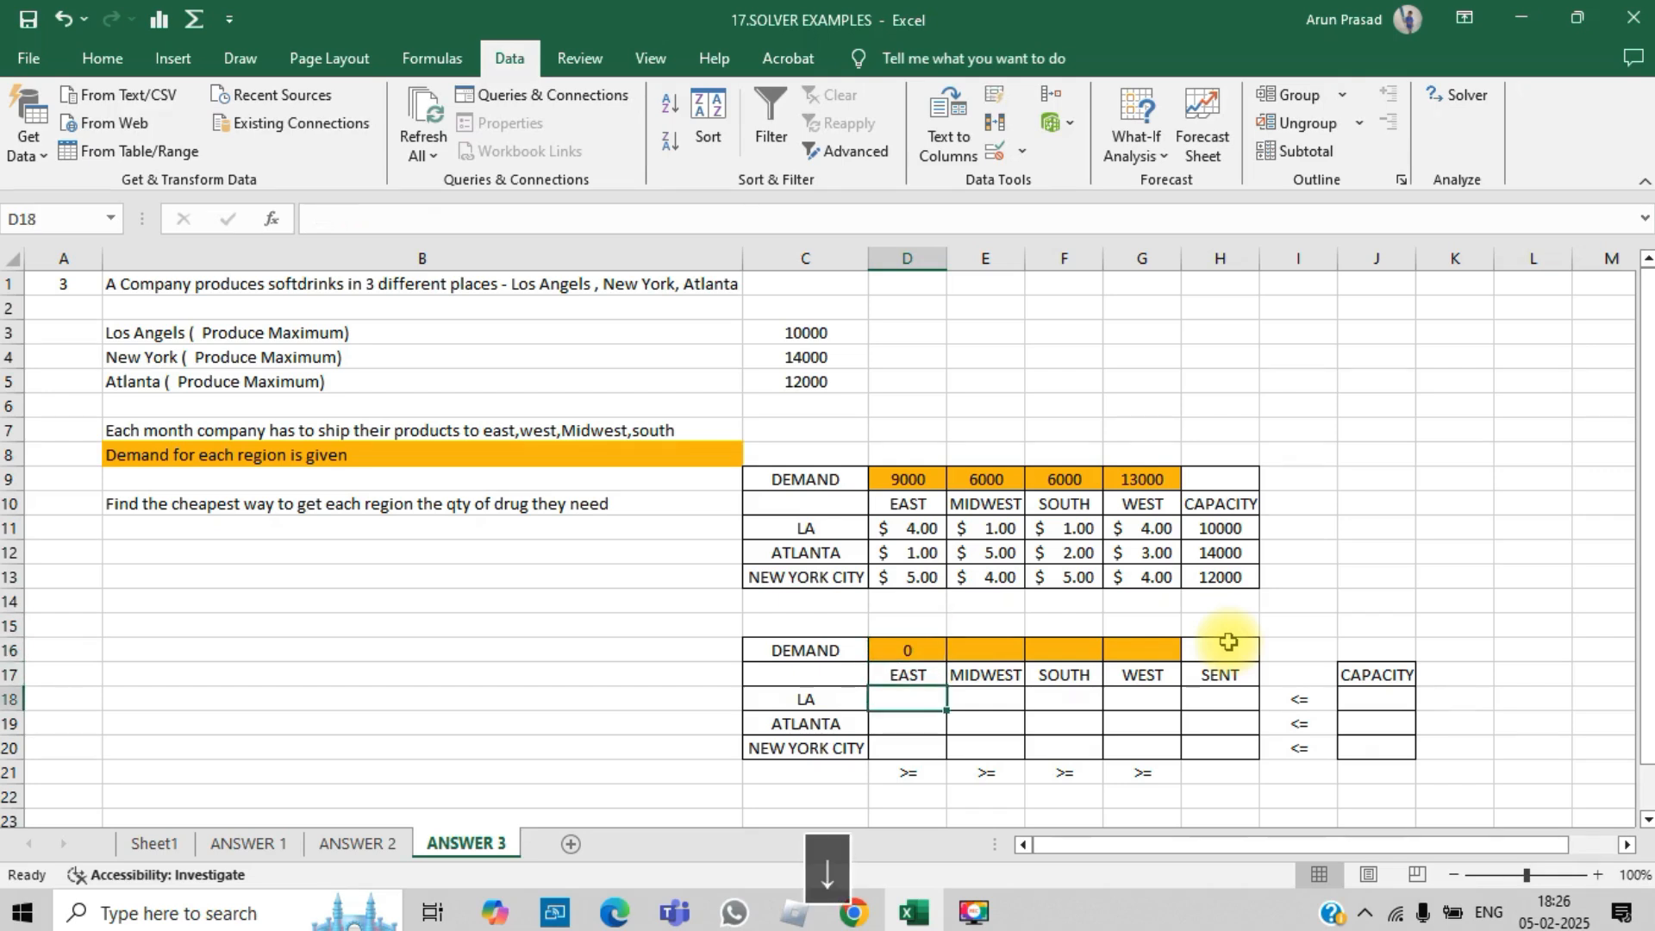
pyautogui.hotkey('shift', 'Down')
pyautogui.hotkey('shift', 'Down')
pyautogui.press('Up')
pyautogui.press('Up')
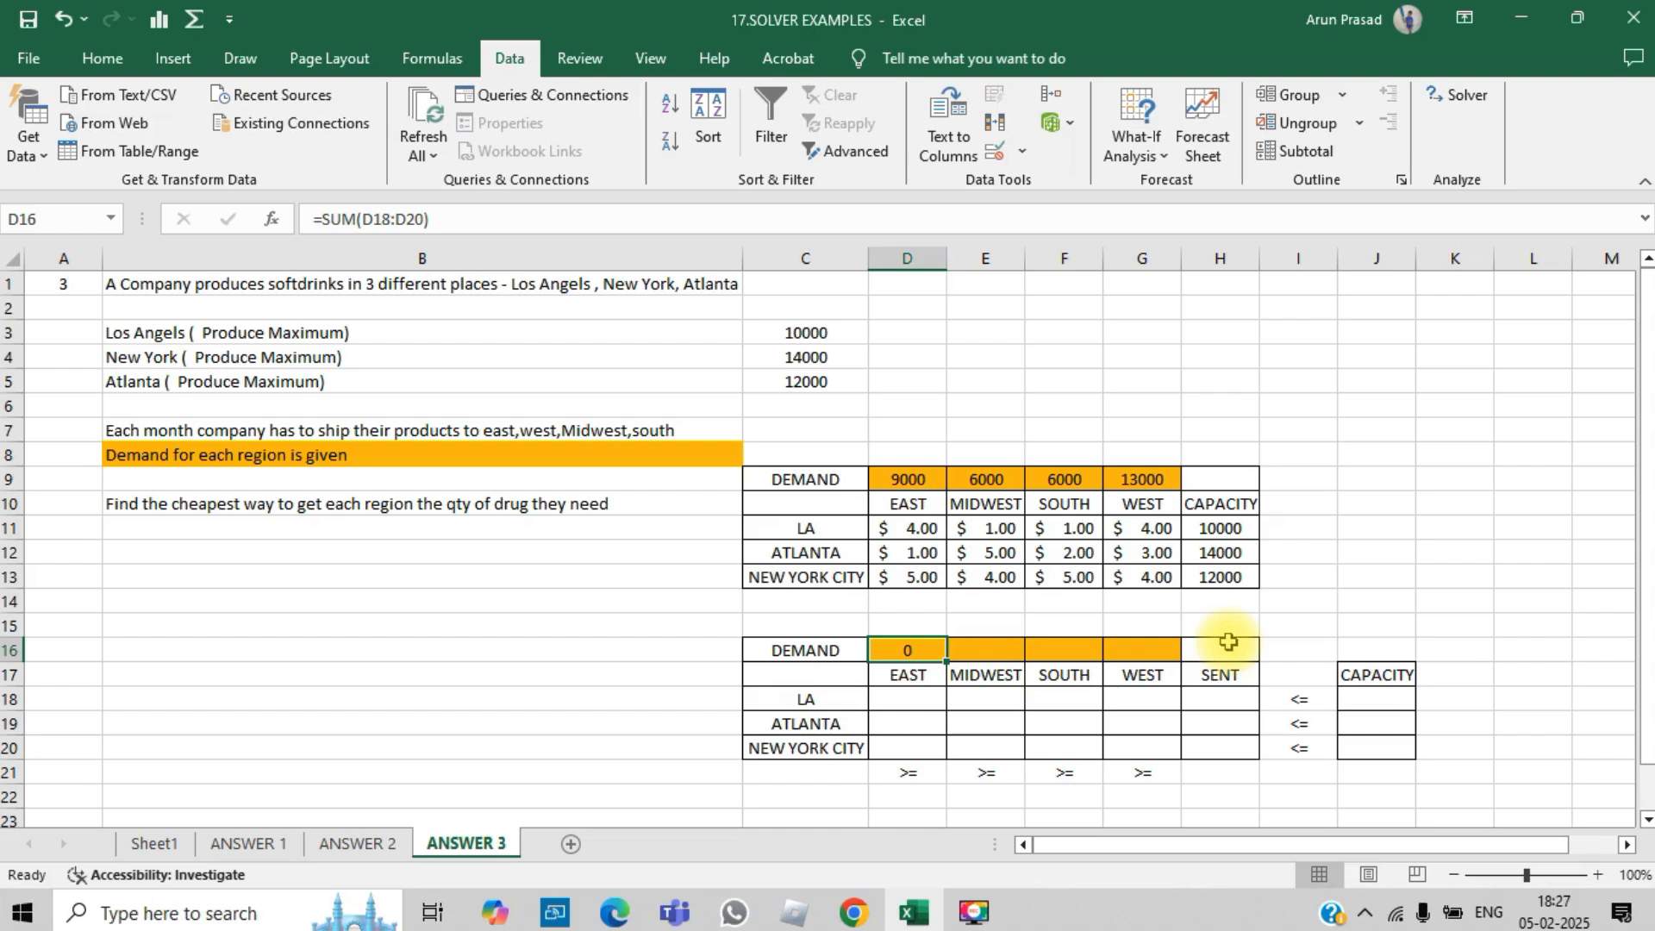
pyautogui.hotkey('ctrl', 'c')
pyautogui.hotkey('shift', 'Right')
pyautogui.hotkey('shift', 'Right')
pyautogui.hotkey('shift', 'Right')
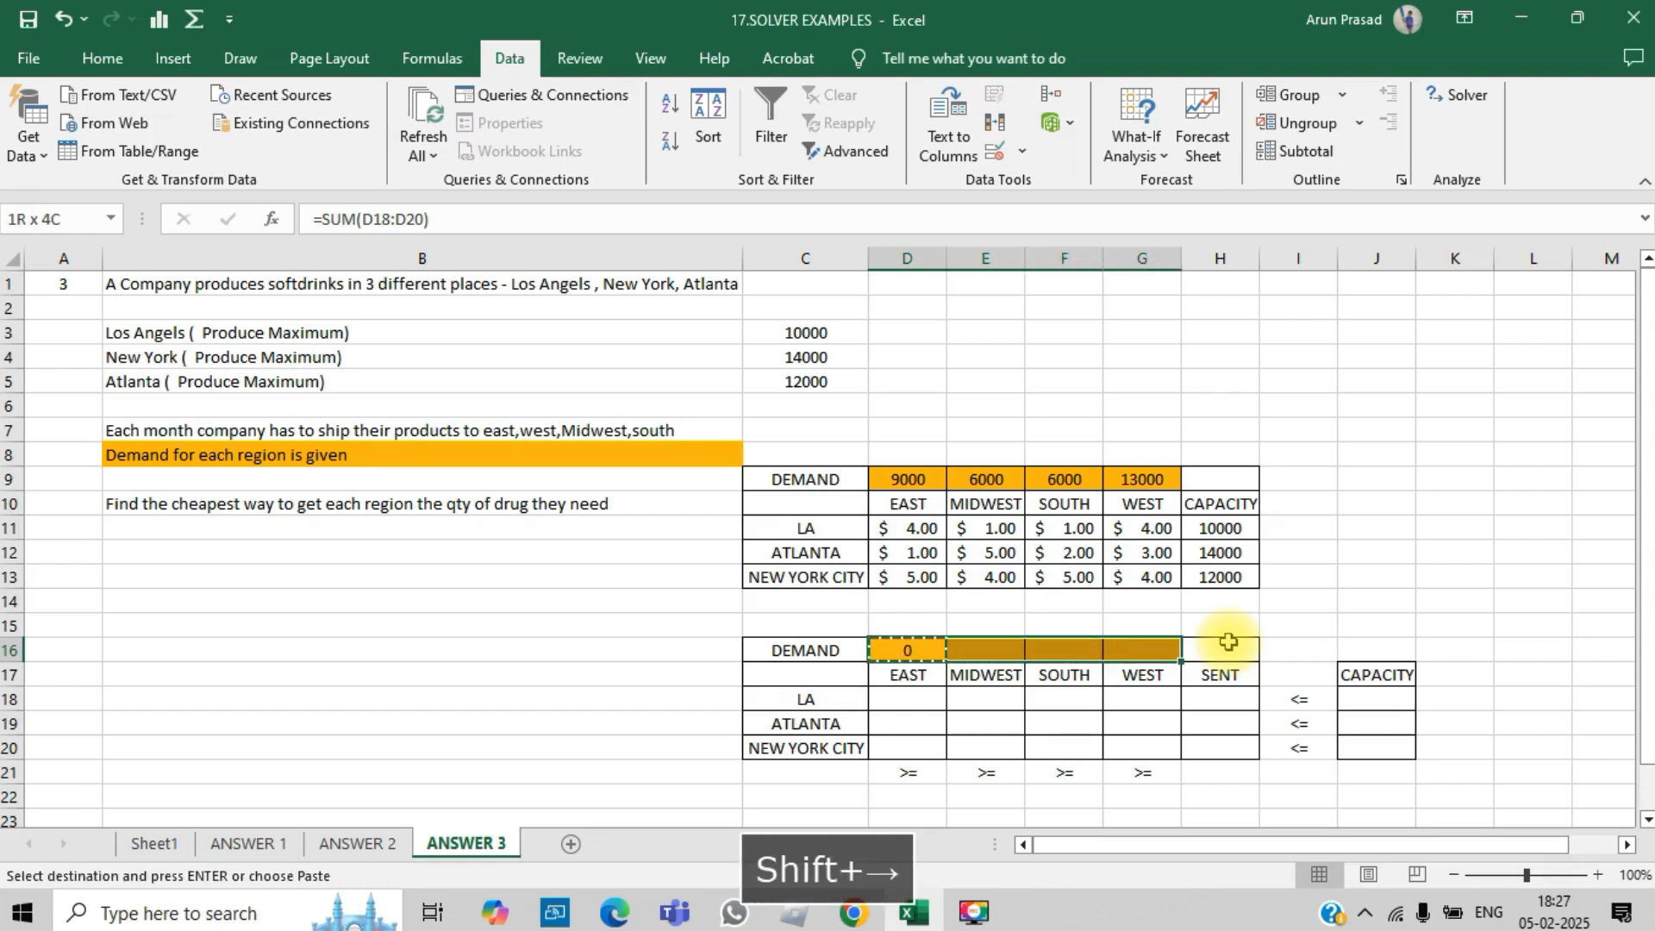
pyautogui.hotkey('ctrl', 'v')
pyautogui.press('Escape')
# - Enter a SUM formula in the LA SENT cell H18 totalling D18:G18
pyautogui.press('Down')
pyautogui.press('Down')
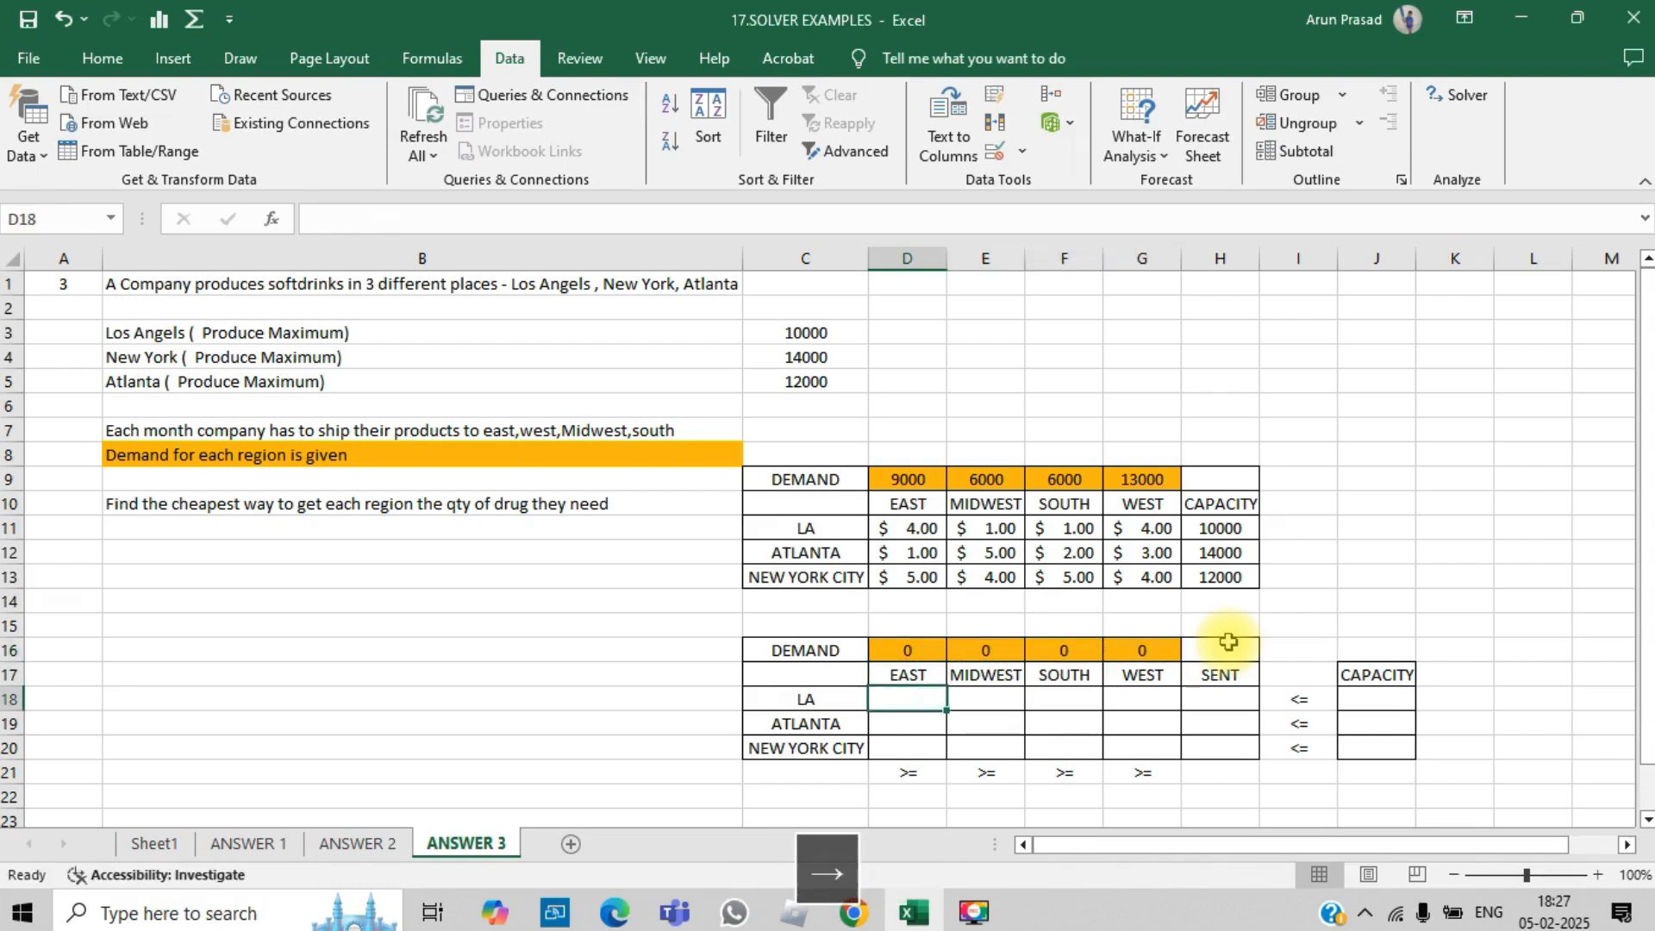
pyautogui.press('Right')
pyautogui.press('Right')
pyautogui.press('Right')
pyautogui.press('Right')
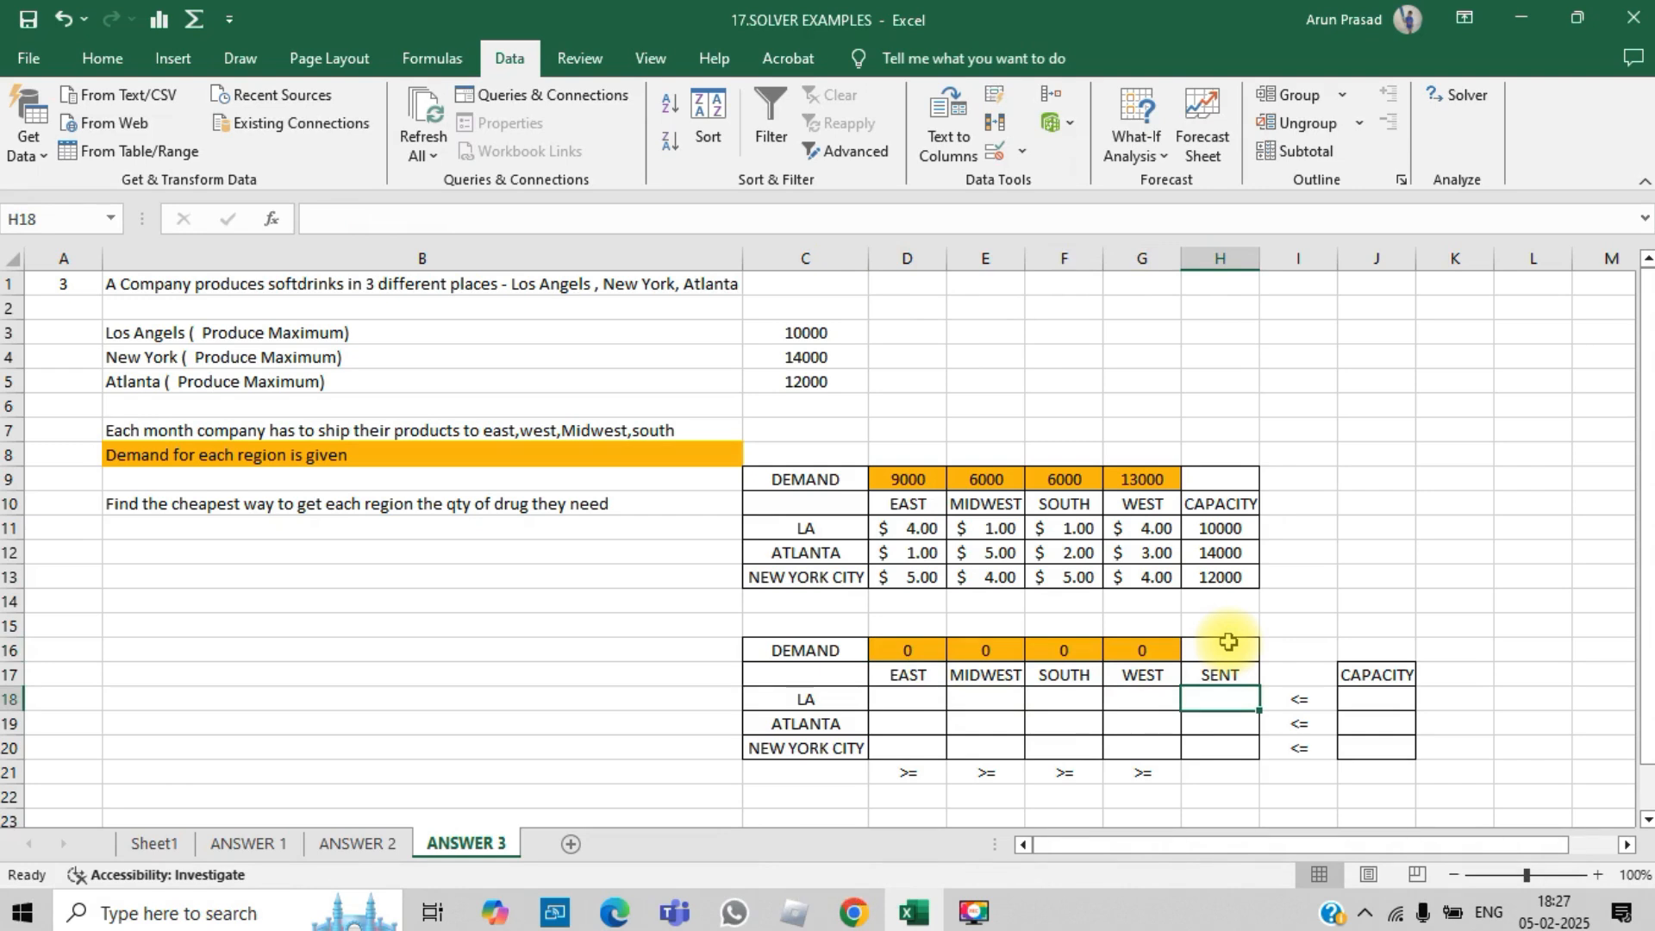
pyautogui.write('=sum(')
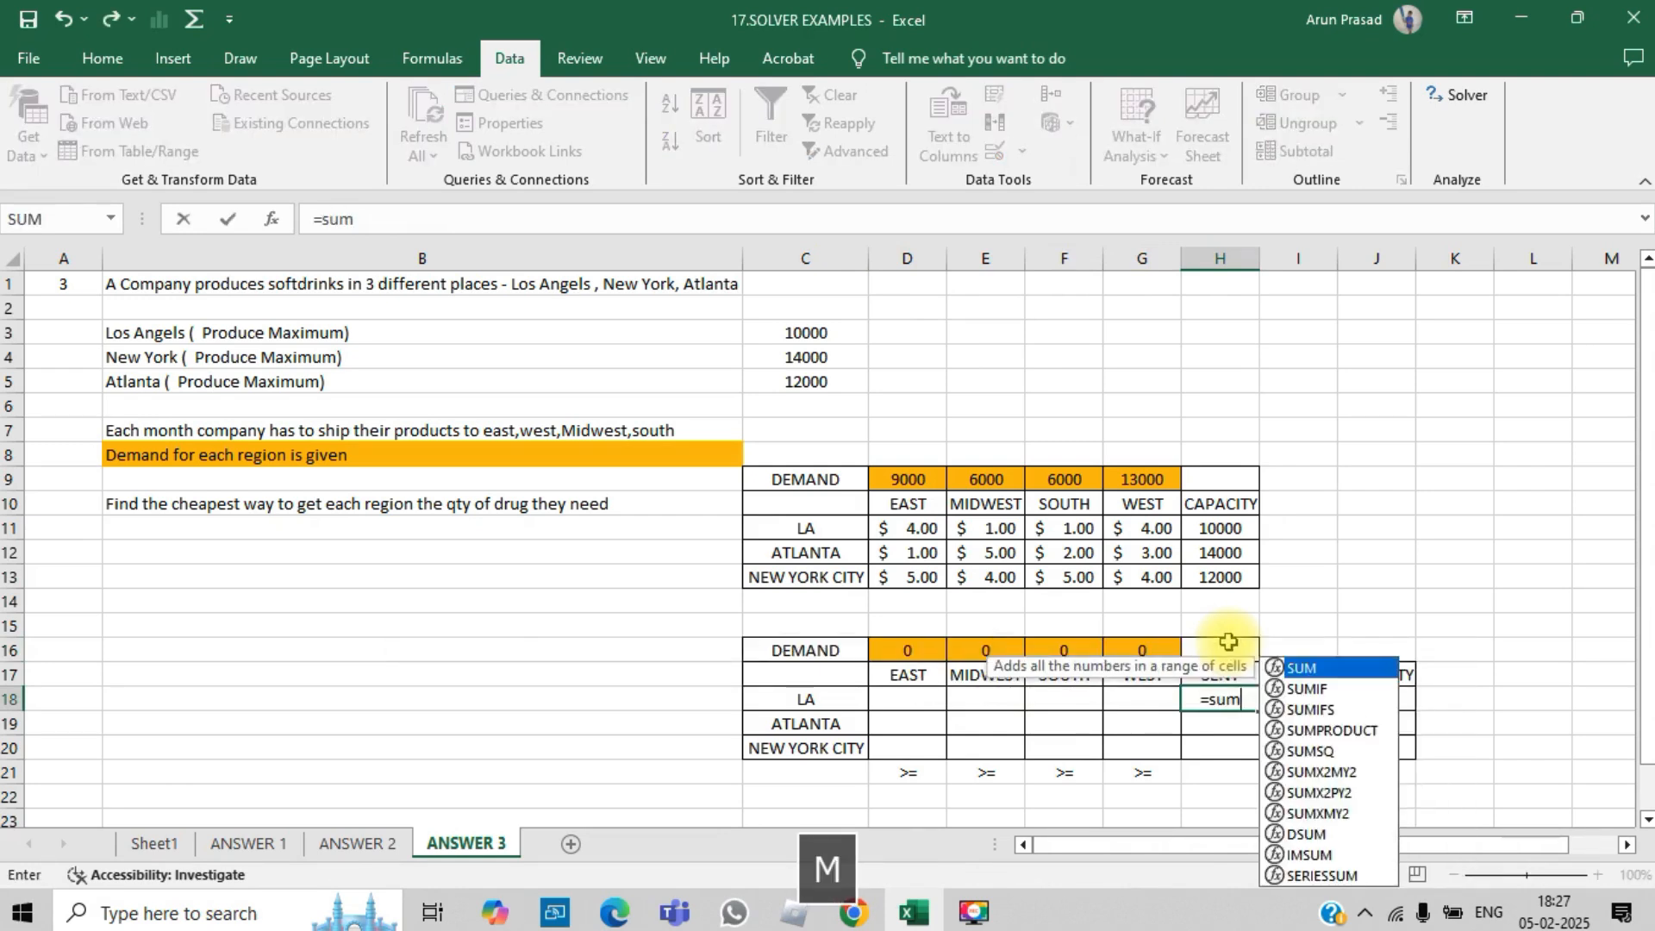
pyautogui.press('Left')
pyautogui.press('Left')
pyautogui.press('Left')
pyautogui.press('Left')
pyautogui.hotkey('shift', 'Right')
pyautogui.hotkey('shift', 'Right')
pyautogui.hotkey('shift', 'Right')
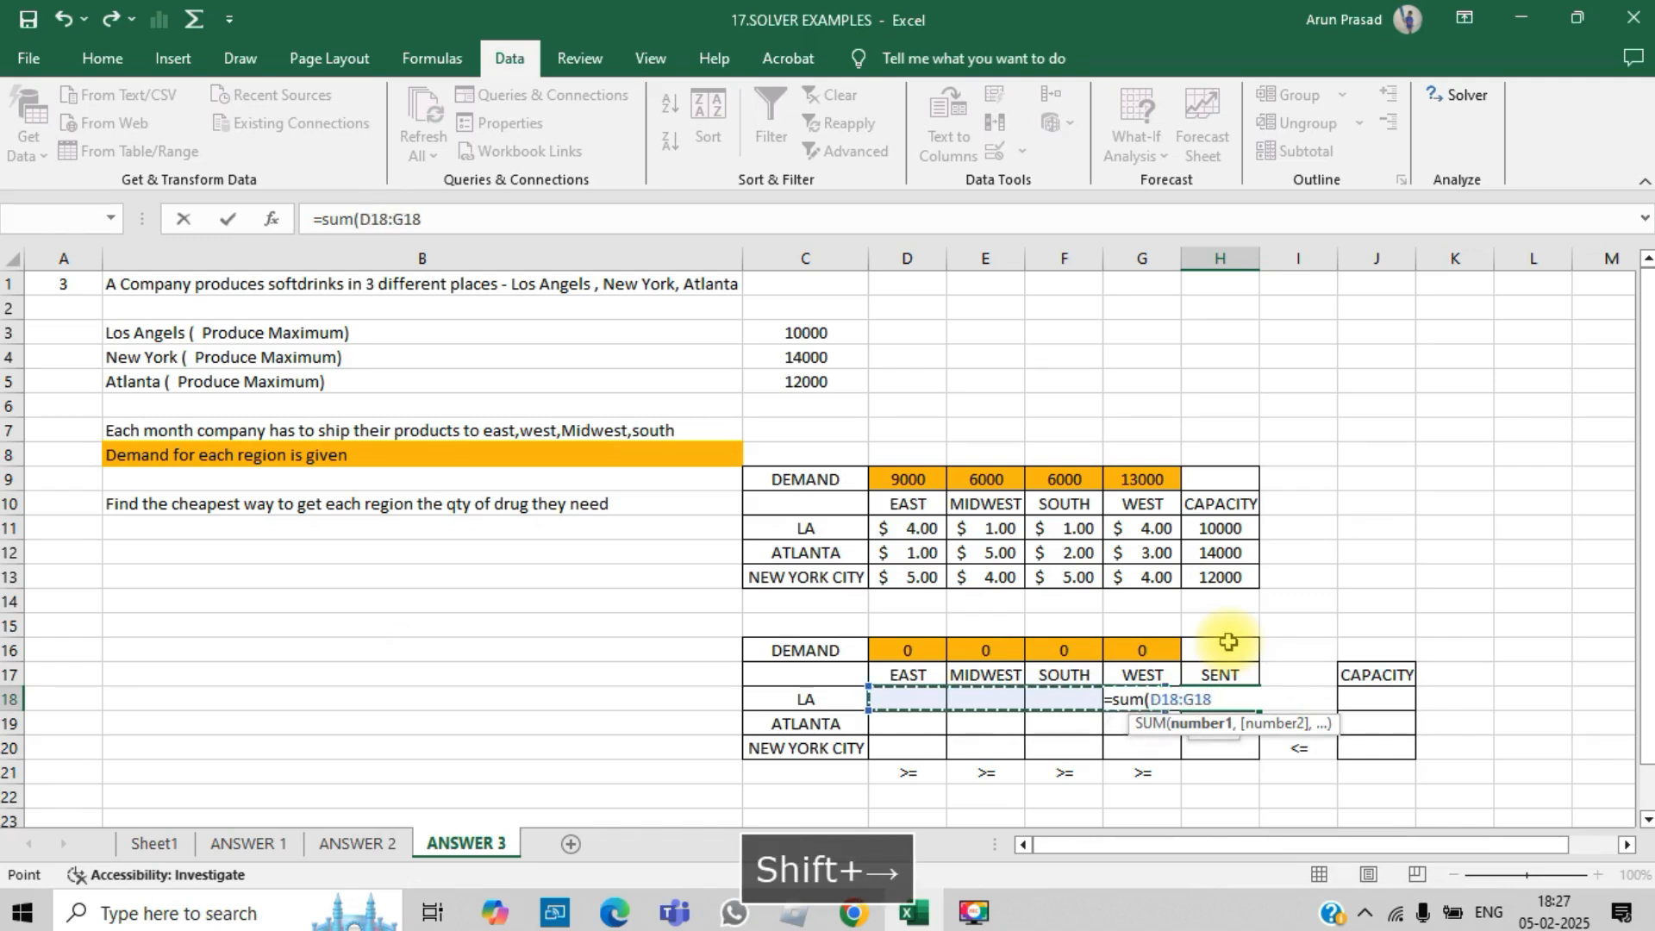
pyautogui.write(')')
pyautogui.press('Return')
# - Fill the SENT formula down to the ATLANTA and NEW YORK CITY rows
pyautogui.press('Up')
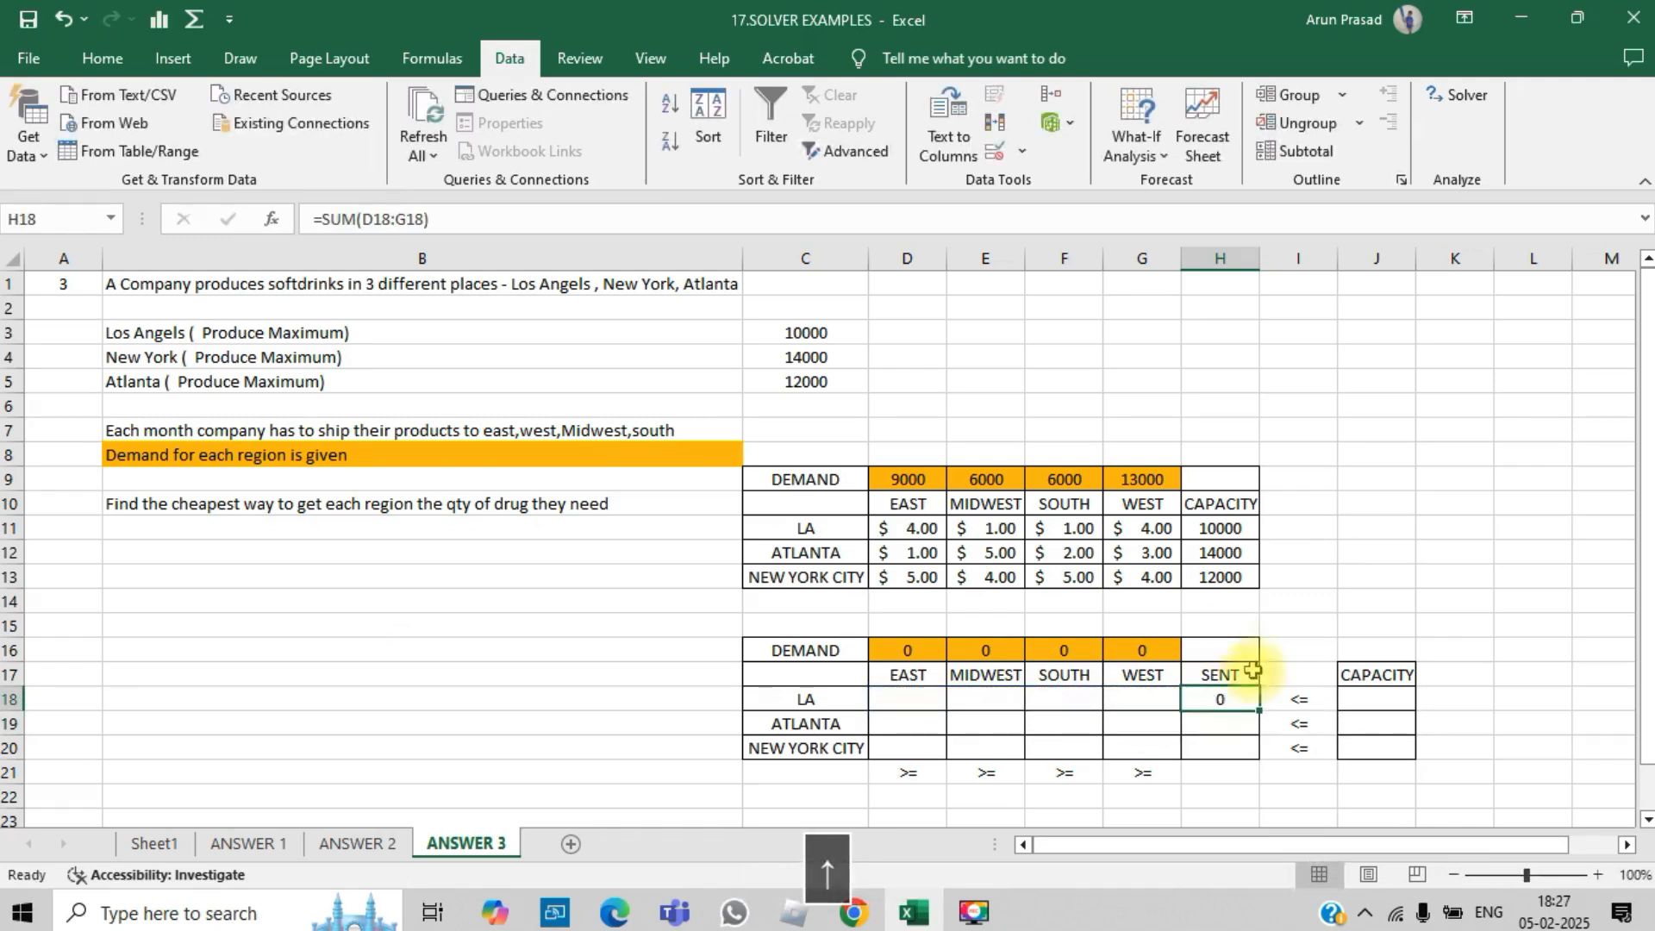
pyautogui.moveTo(1257, 711); pyautogui.dragTo(1258, 759)
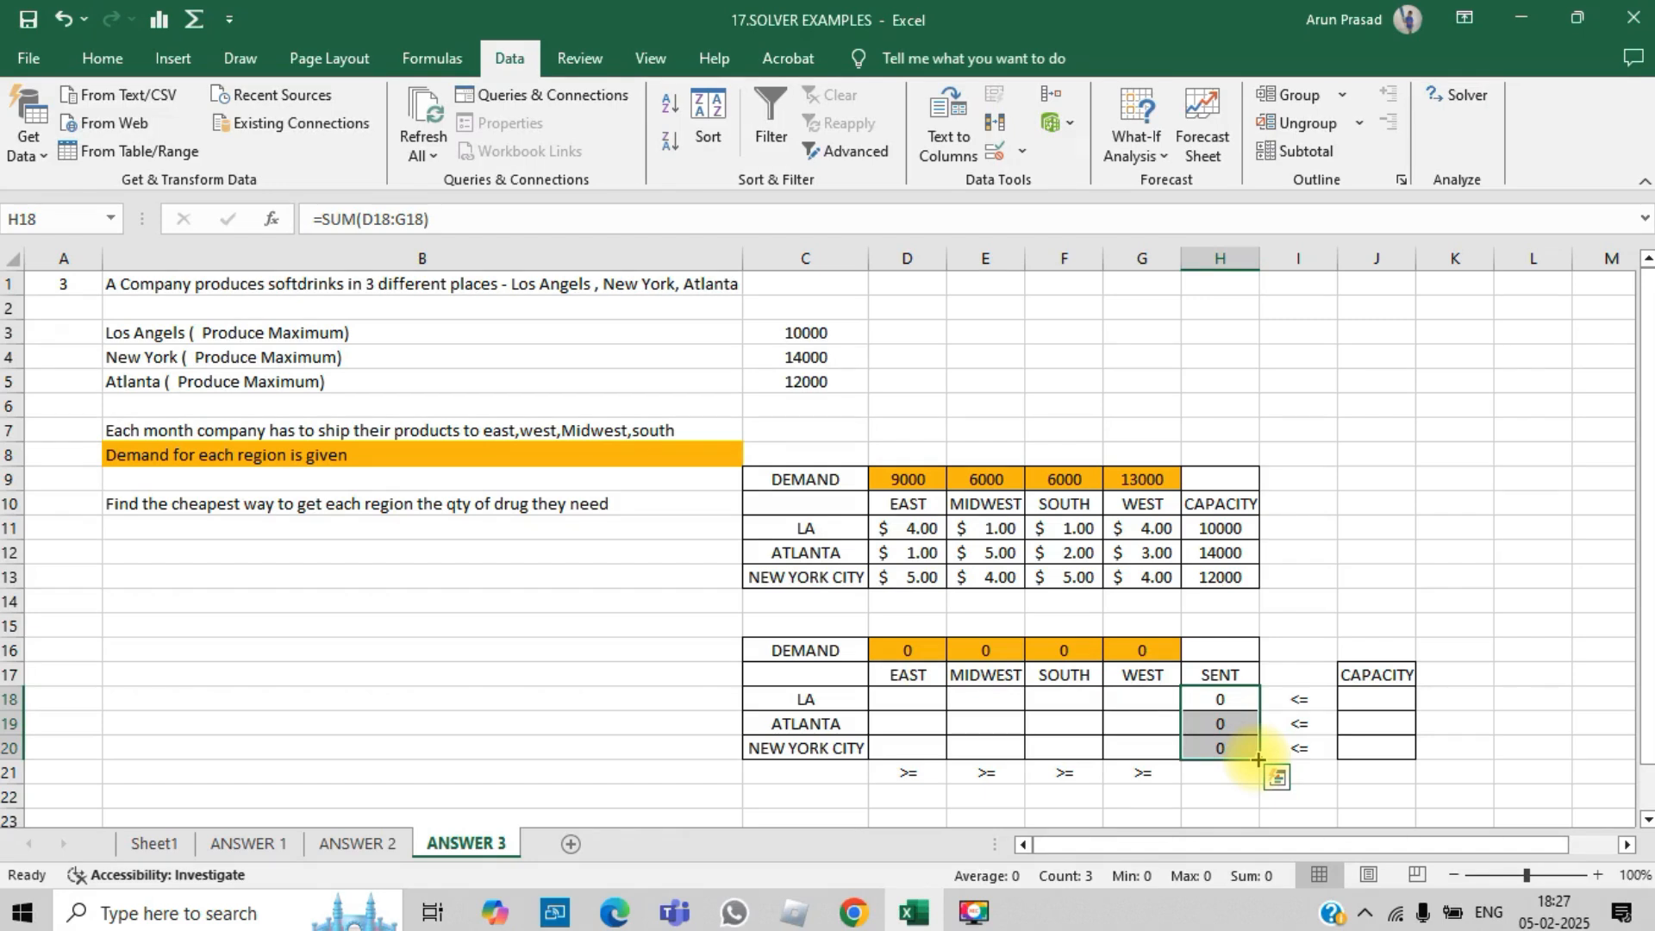
pyautogui.hotkey('shift', 'Up')
pyautogui.hotkey('shift', 'Up')
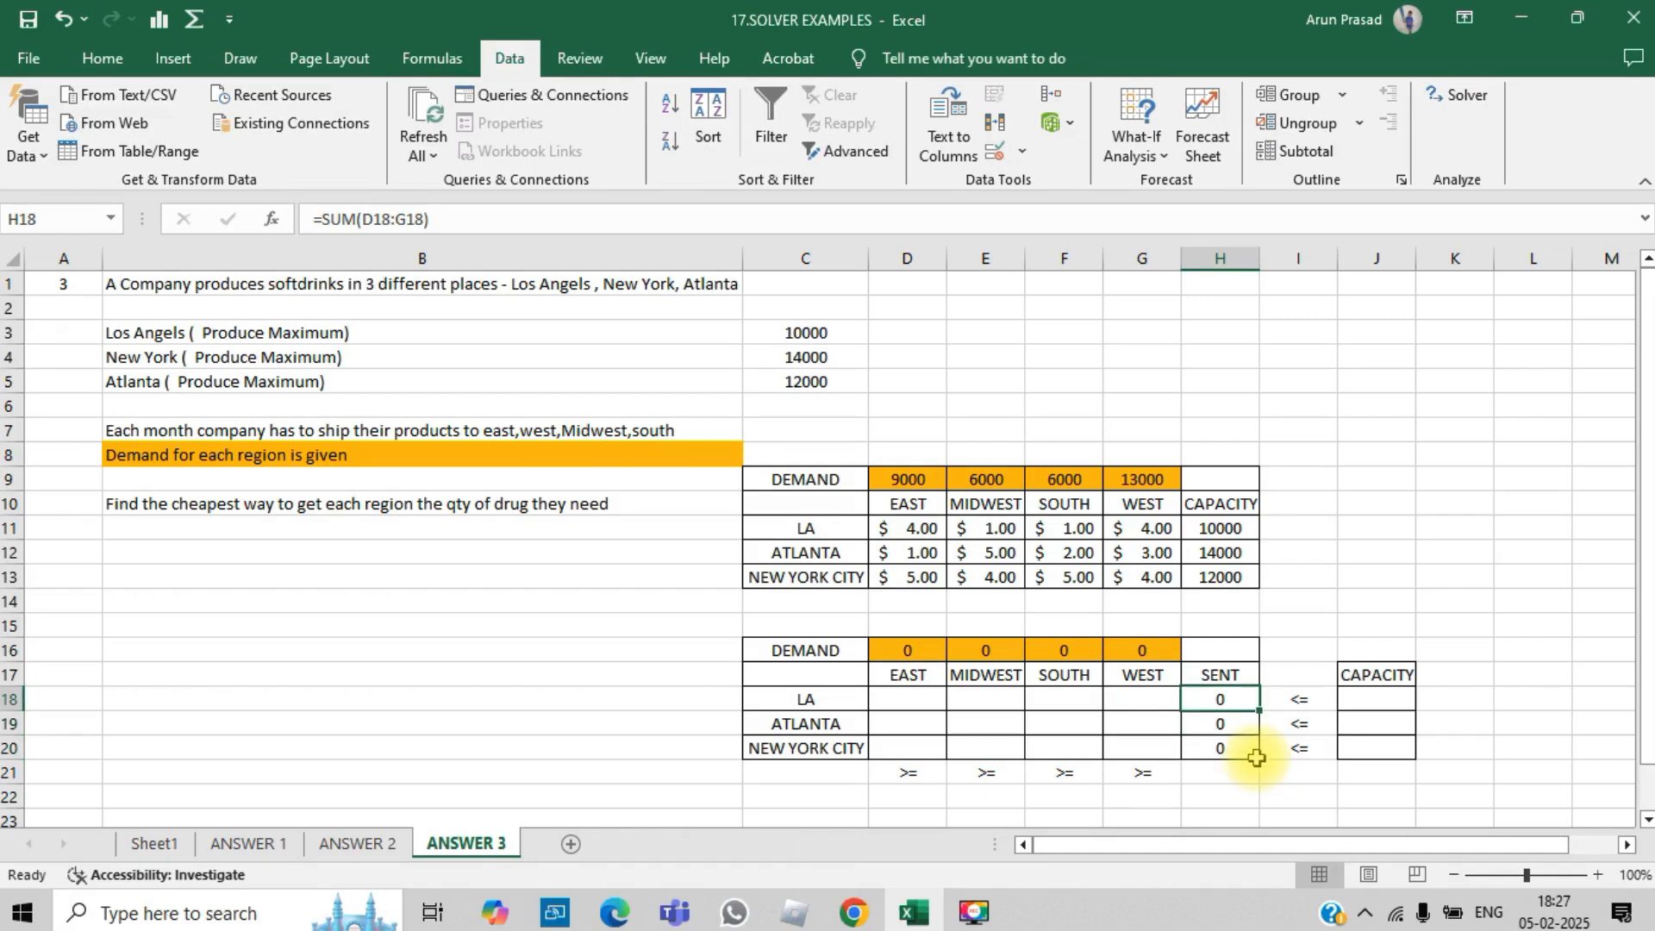
# - Enter trial shipment value 4 in every LA cell D18:G18
pyautogui.press('Left')
pyautogui.press('Left')
pyautogui.press('Left')
pyautogui.press('Left')
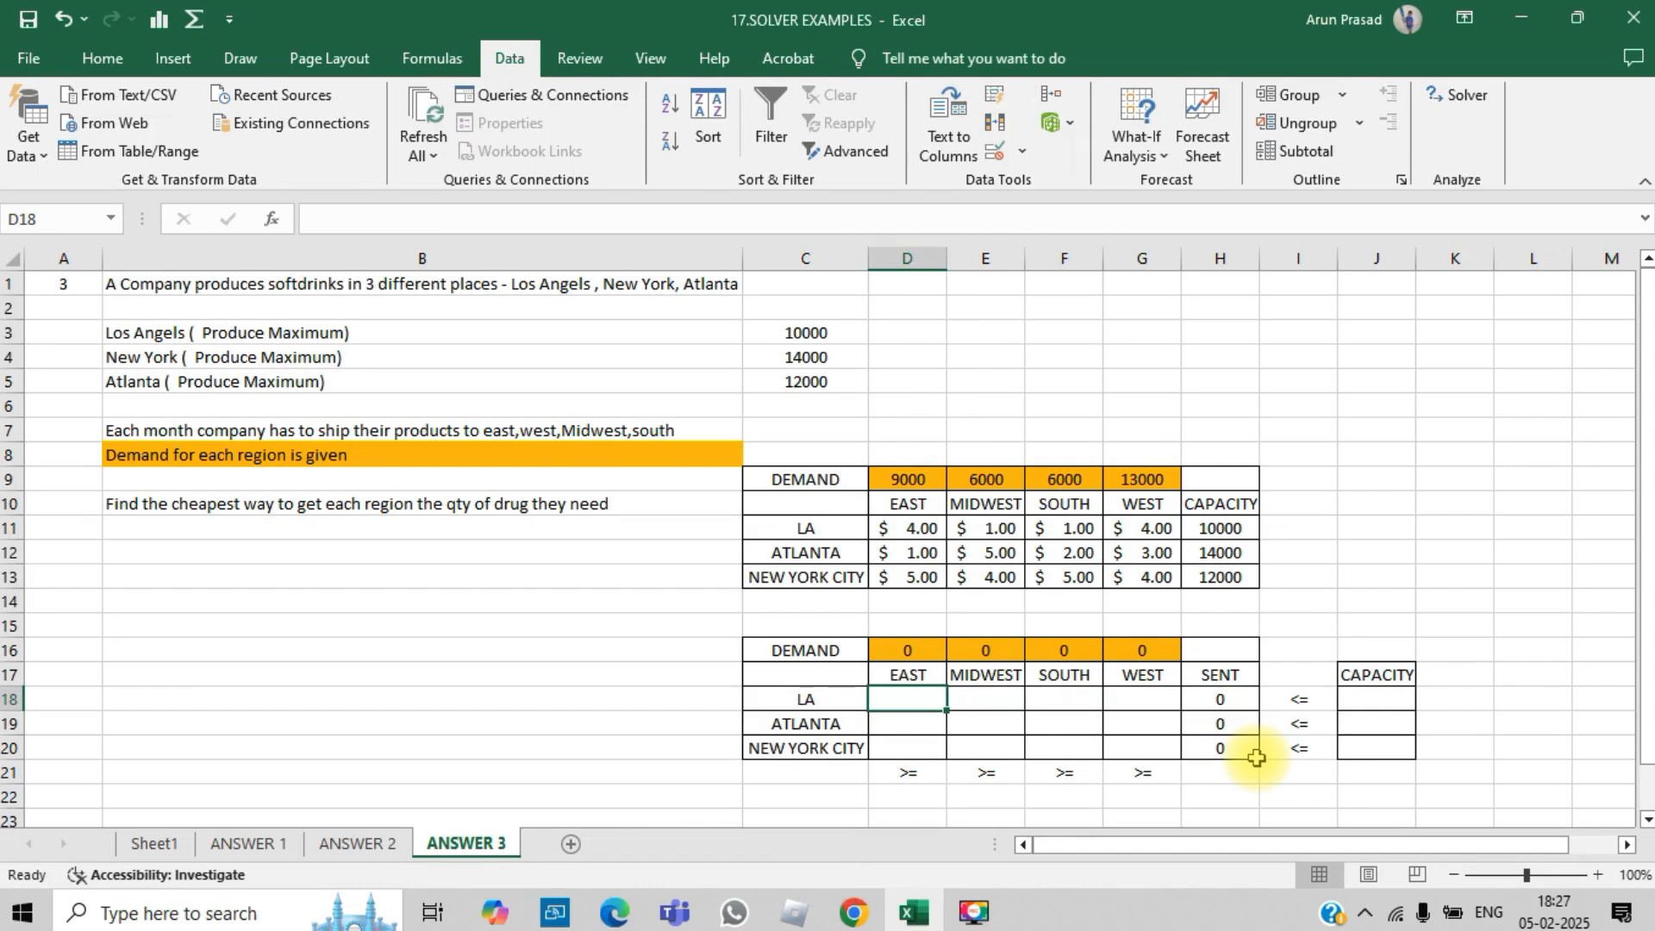
pyautogui.write('4')
pyautogui.press('Tab')
pyautogui.write('4')
pyautogui.press('Tab')
pyautogui.write('4')
pyautogui.press('Tab')
pyautogui.write('4')
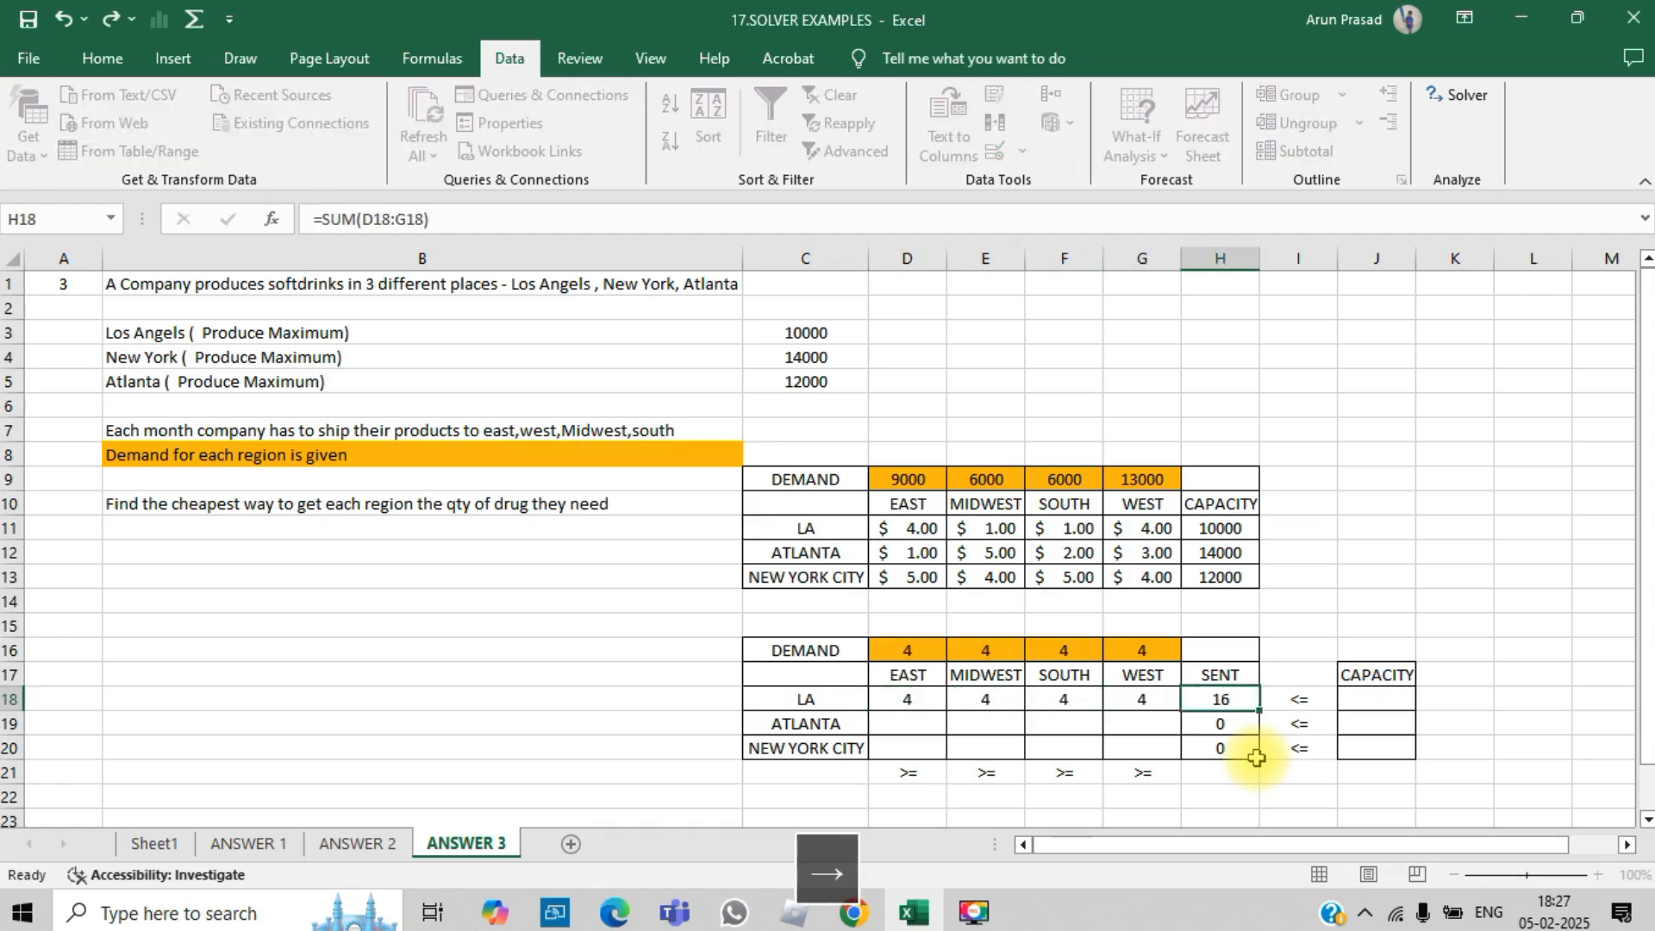
pyautogui.press('Return')
pyautogui.write('4')
pyautogui.press('Escape')
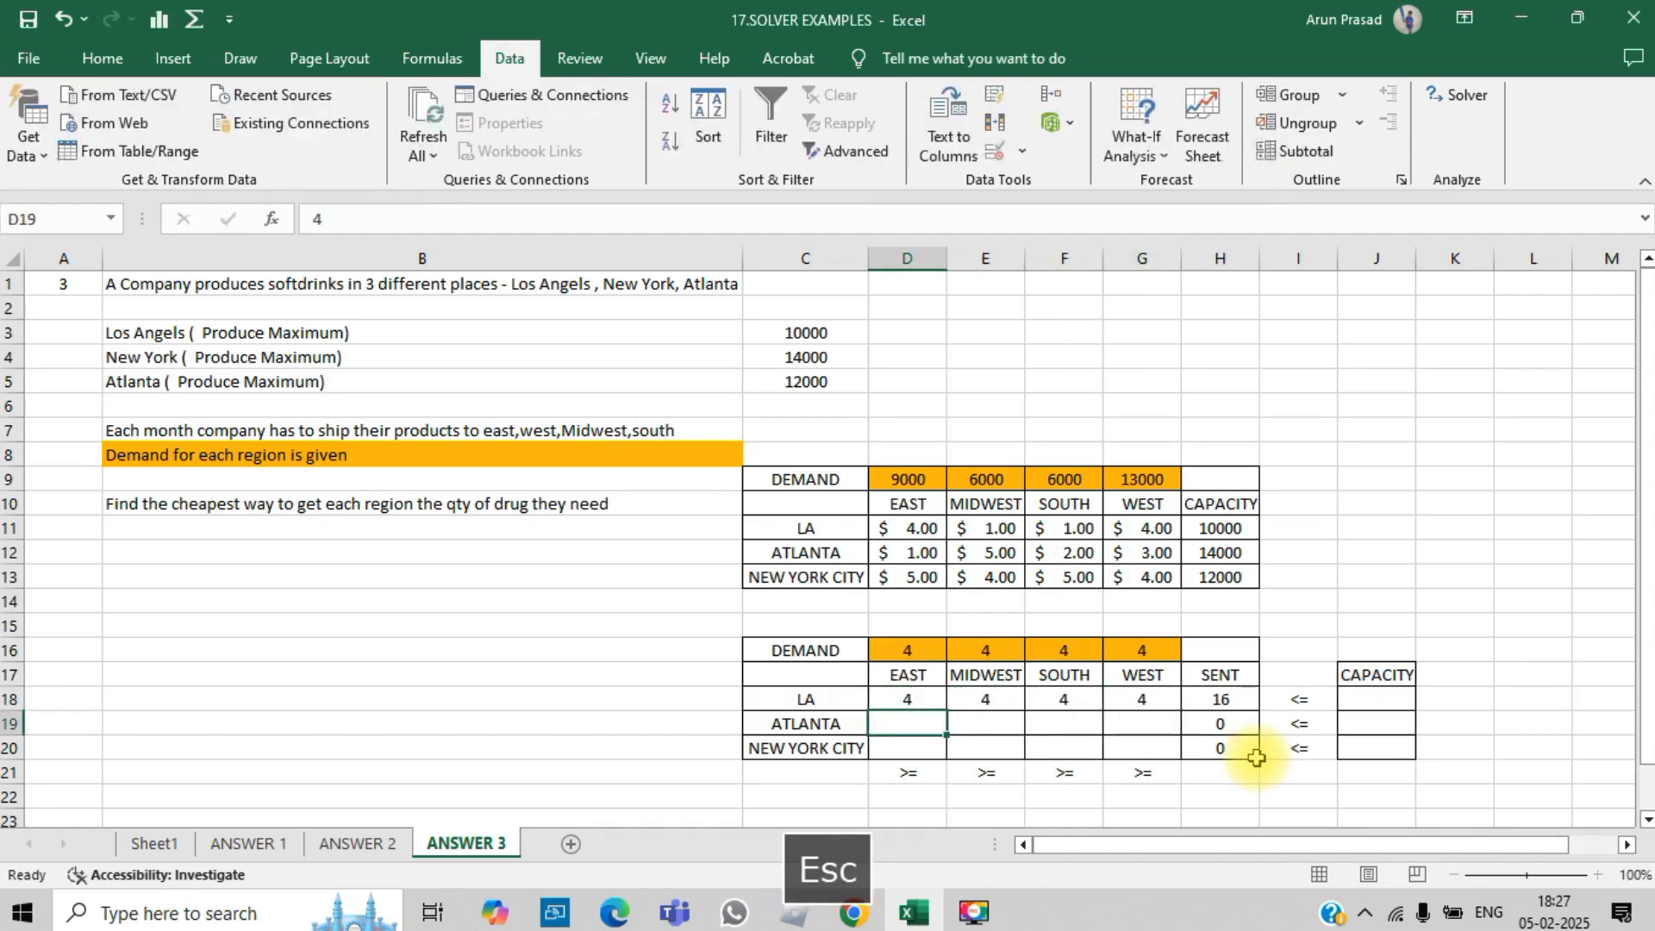
# - Enter trial ATLANTA shipments 6, 7, 8 and 7 across D19:G19
pyautogui.write('6')
pyautogui.press('Tab')
pyautogui.write('7')
pyautogui.press('Tab')
pyautogui.write('8')
pyautogui.press('Tab')
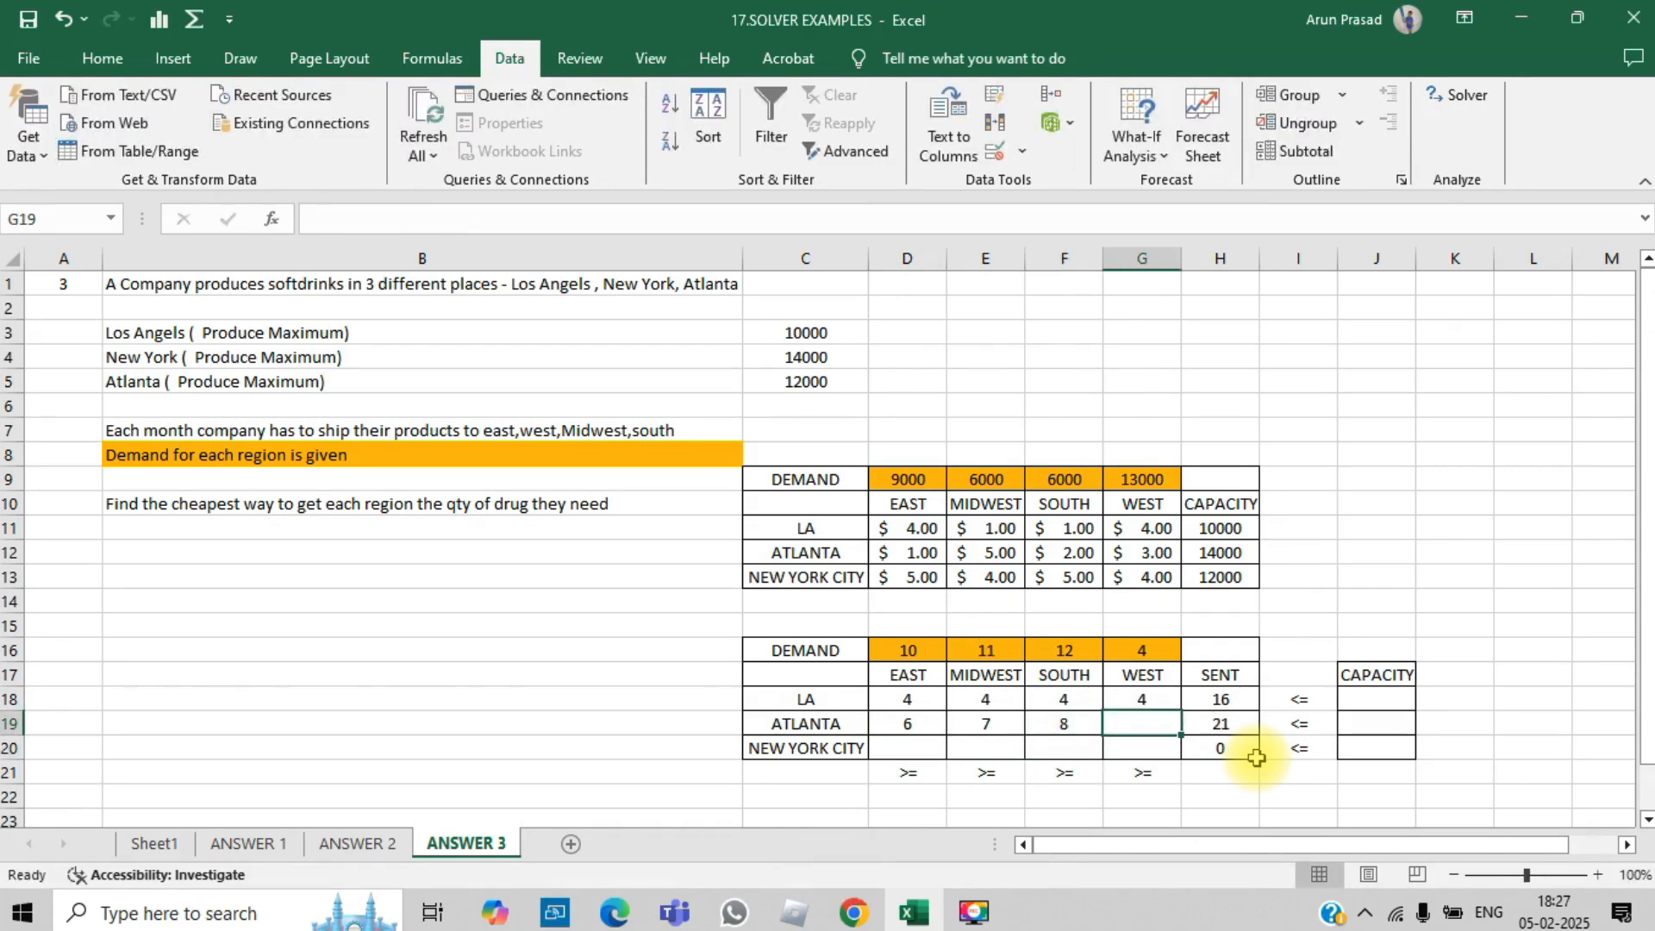
pyautogui.write('7')
pyautogui.press('Return')
# - Enter trial NEW YORK CITY shipments 3, 6, 9 and 9 across D20:G20
pyautogui.press('Left')
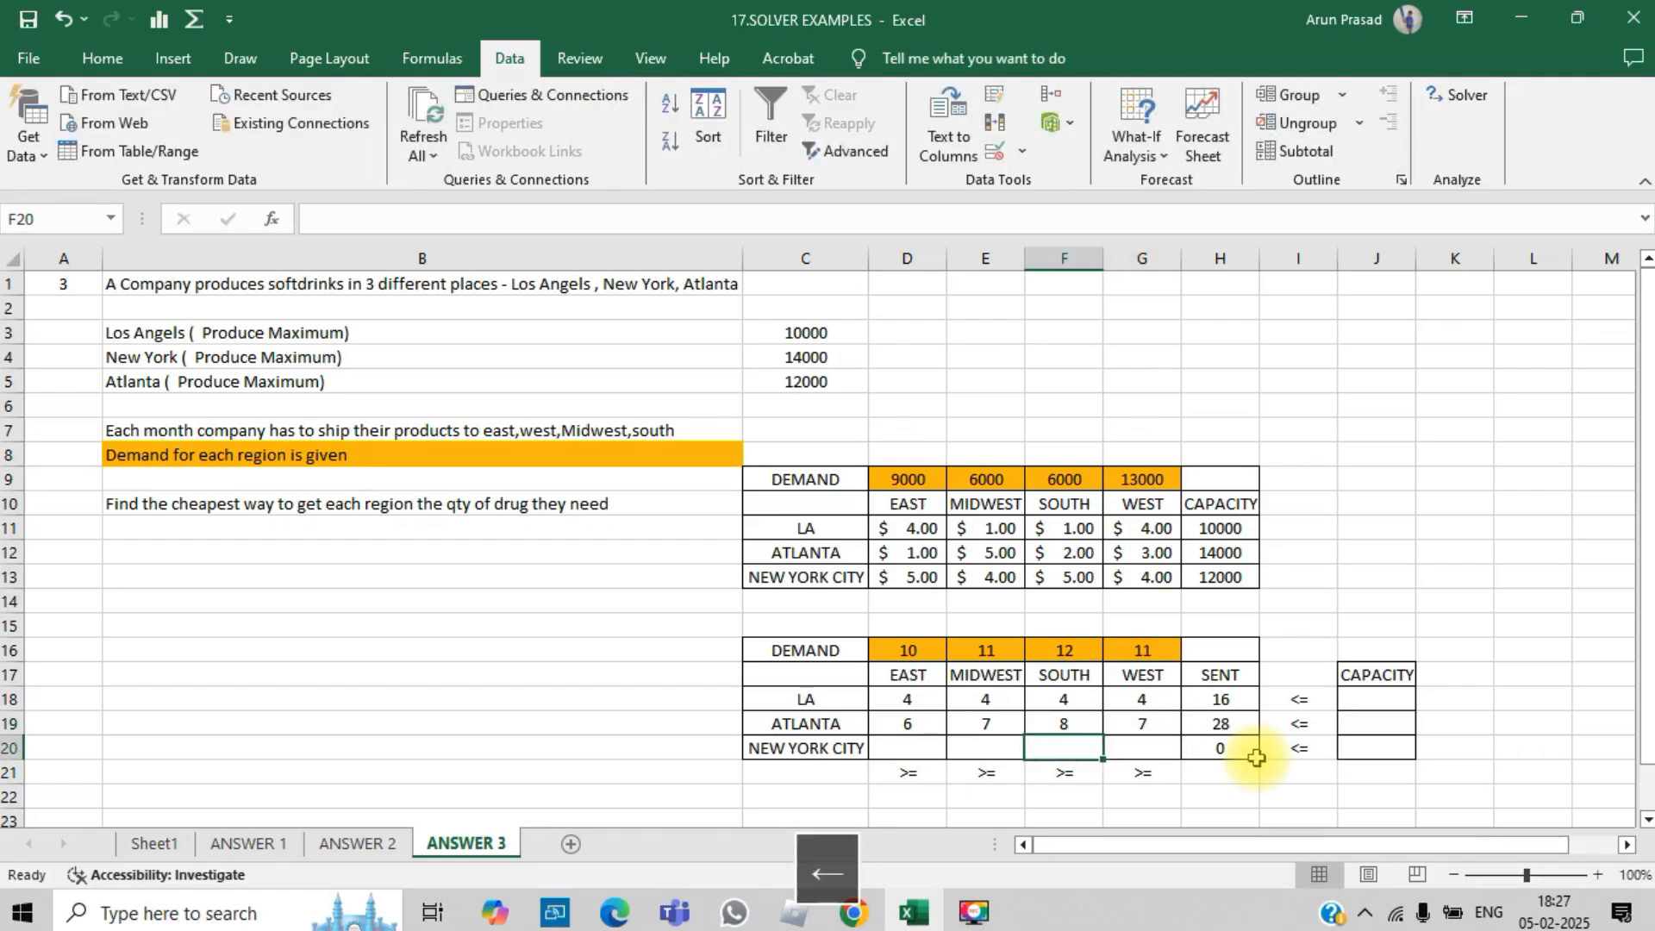
pyautogui.press('Left')
pyautogui.write('6')
pyautogui.press('Up')
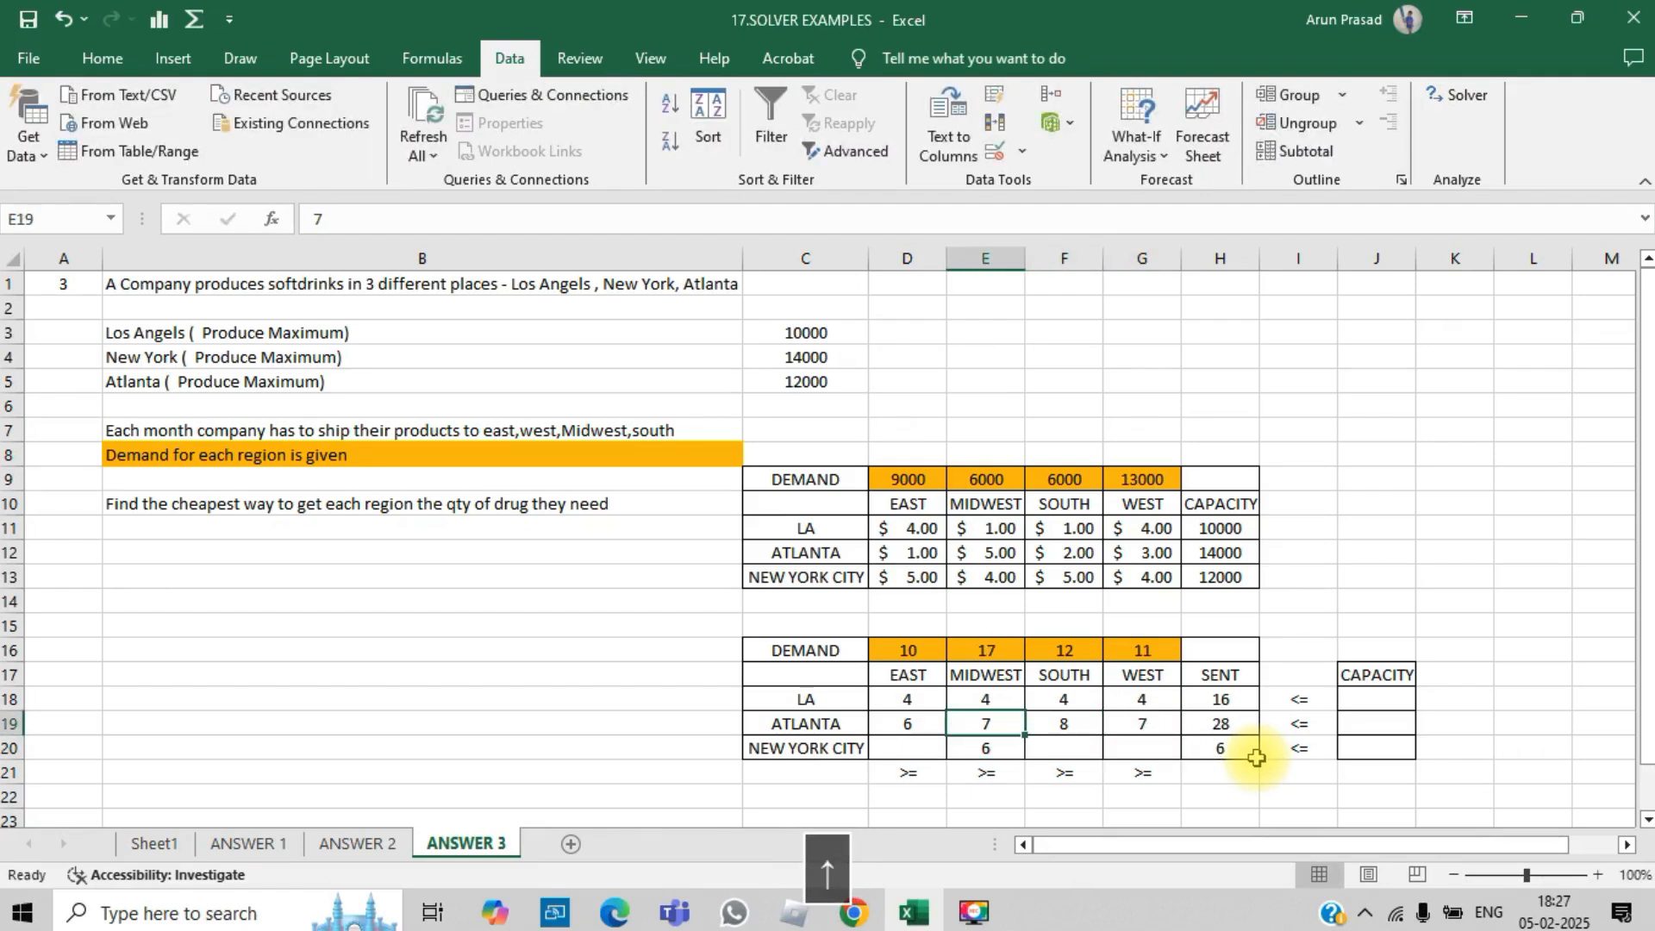
pyautogui.press('Left')
pyautogui.press('Down')
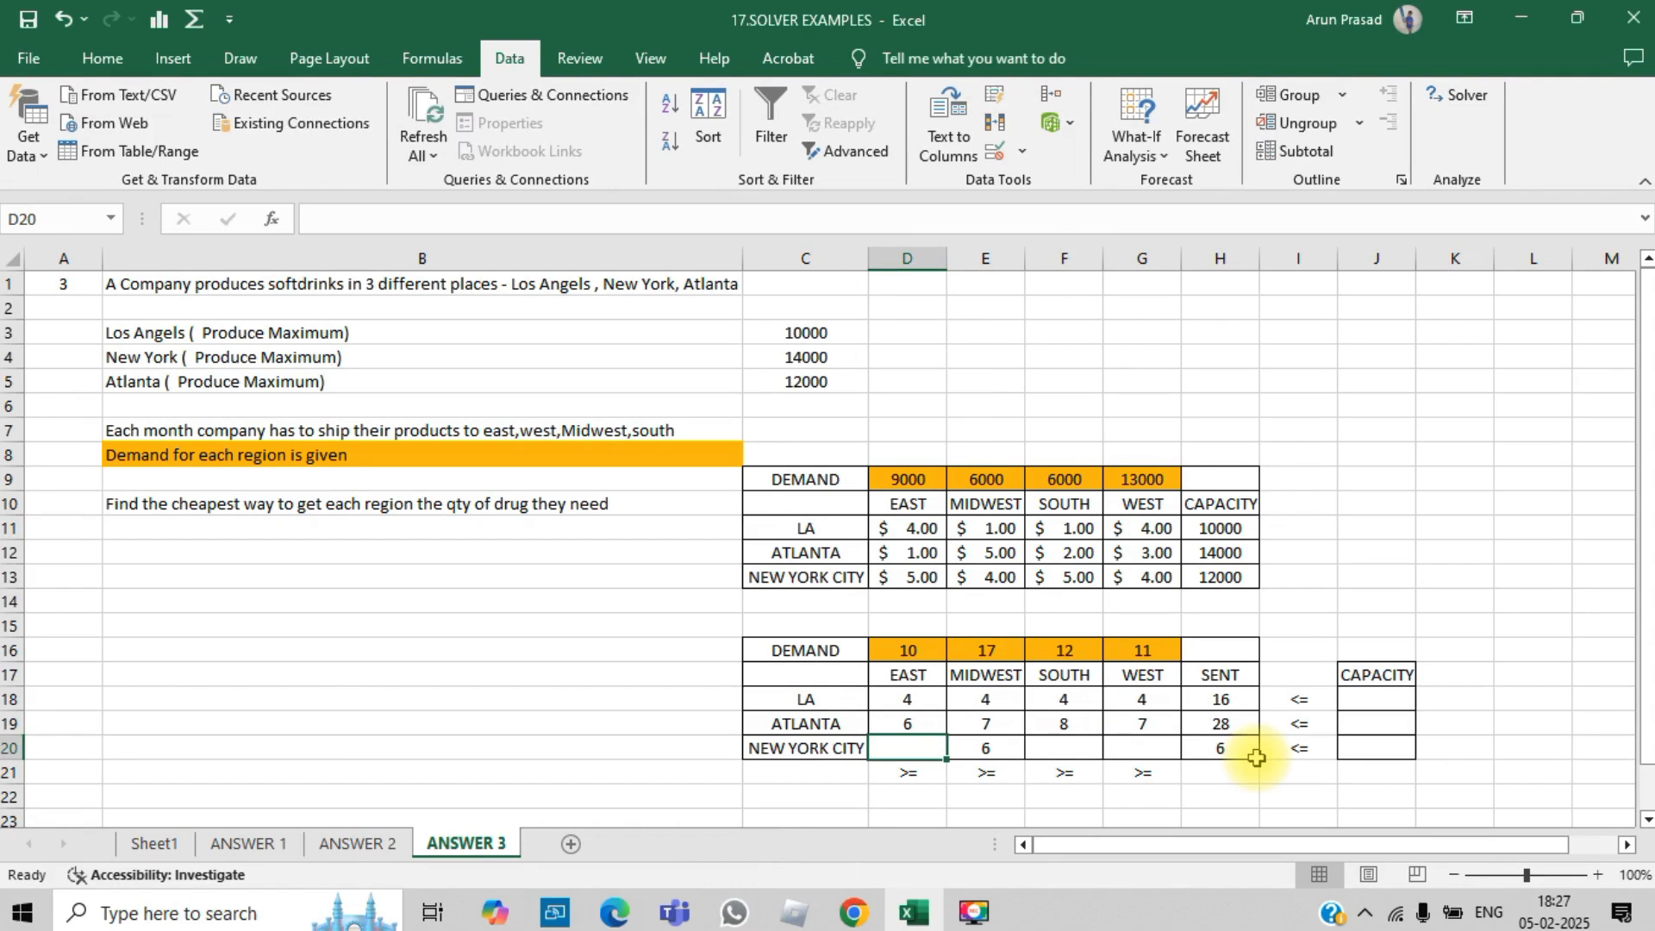
pyautogui.write('3')
pyautogui.press('Right')
pyautogui.press('Right')
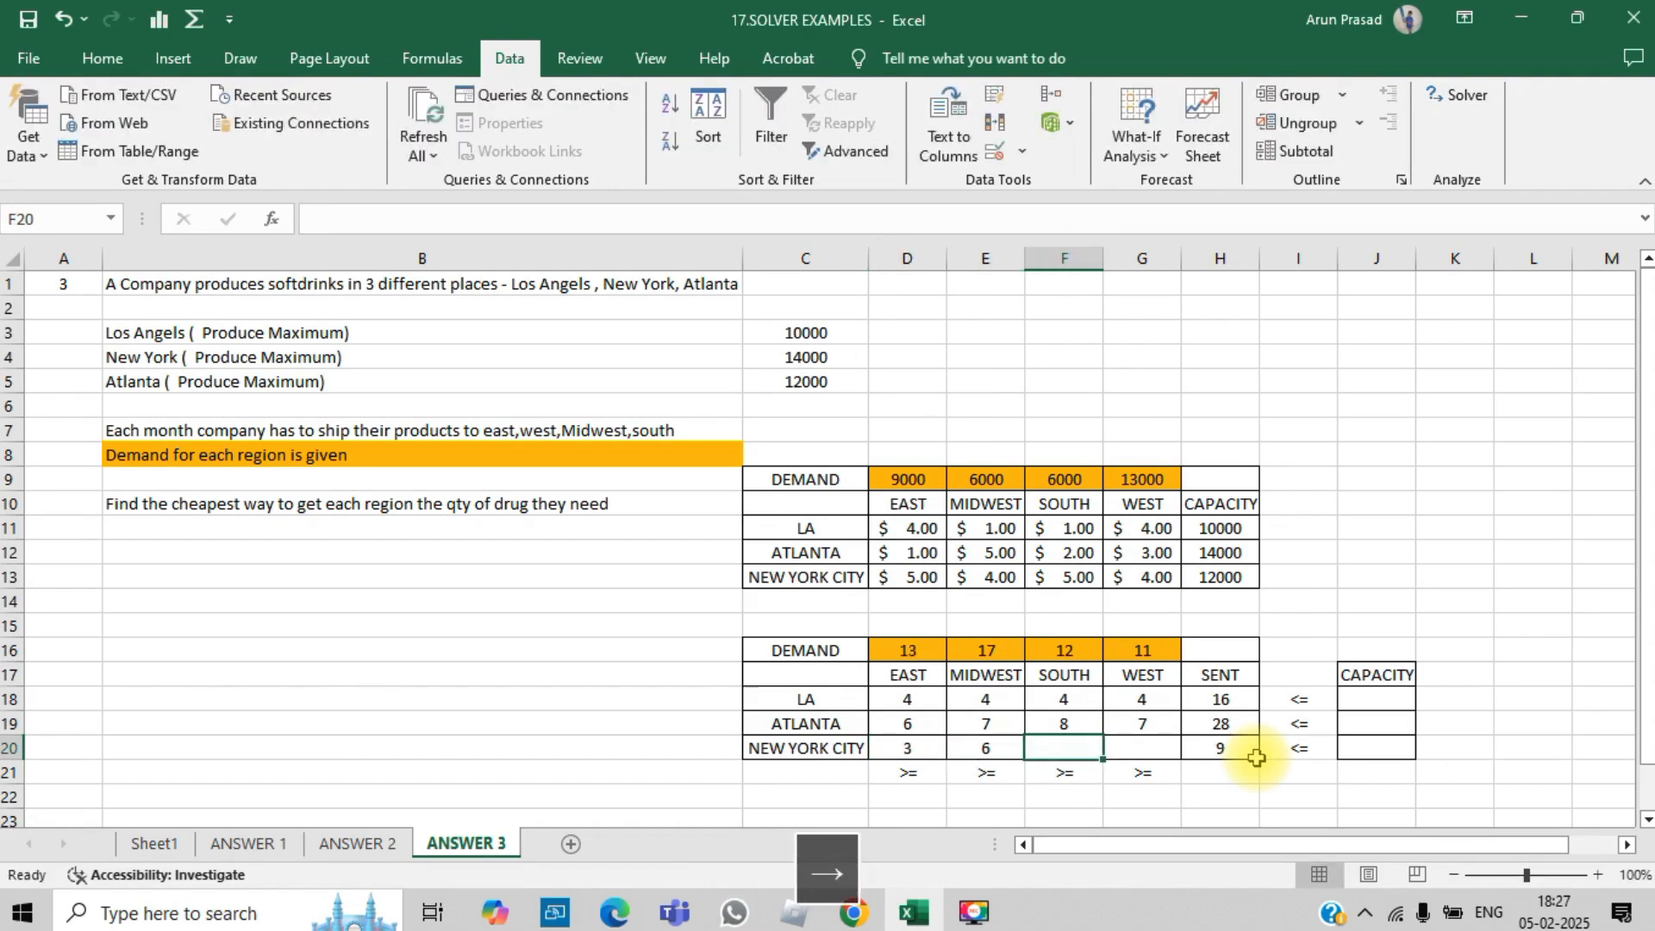
pyautogui.write('9')
pyautogui.press('Right')
pyautogui.write('9')
pyautogui.press('Up')
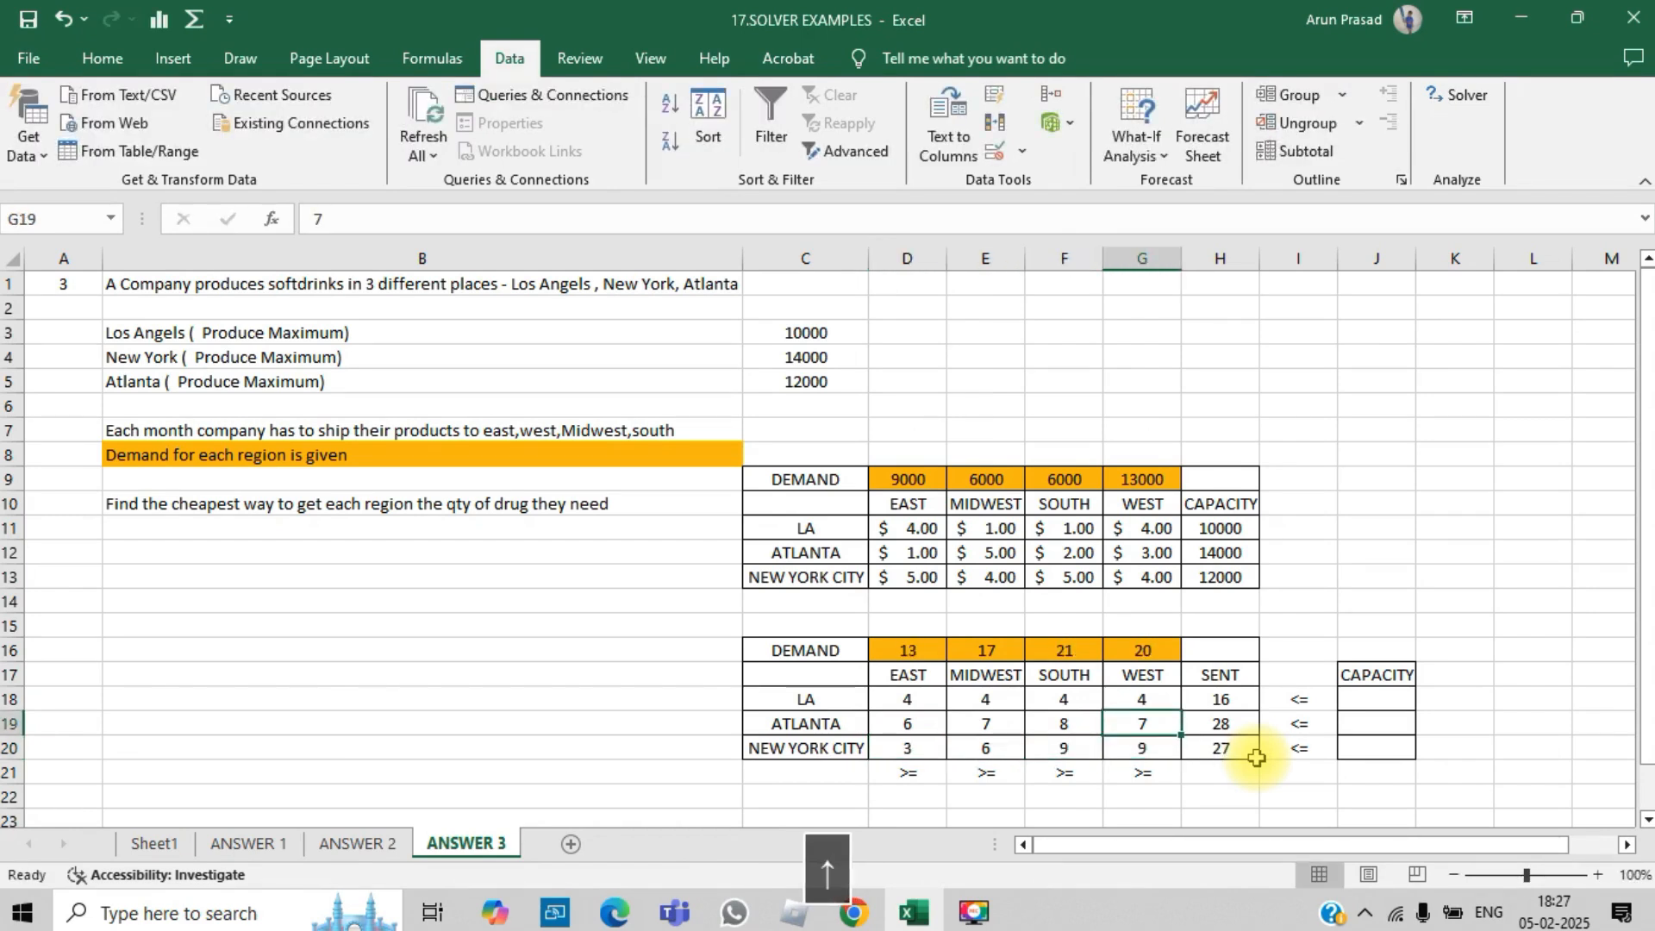
# - Copy the plant maxima C3:C5 and paste them as values into the CAPACITY cells J18:J20
pyautogui.press('Right')
pyautogui.press('Up')
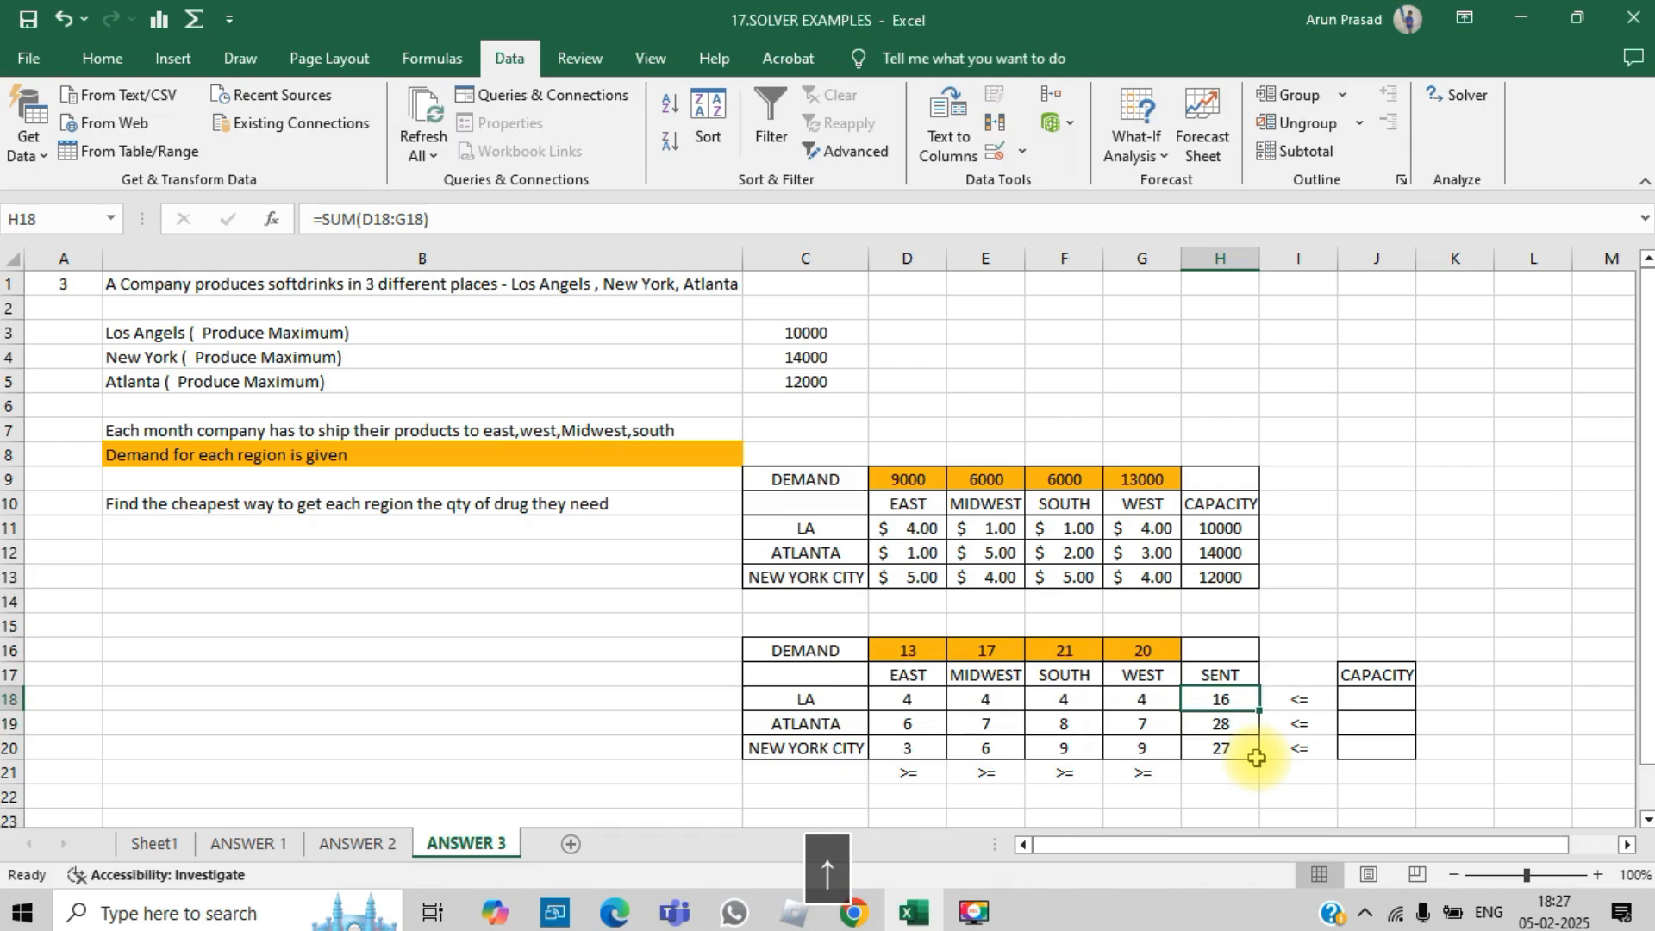
pyautogui.press('Right')
pyautogui.press('Right')
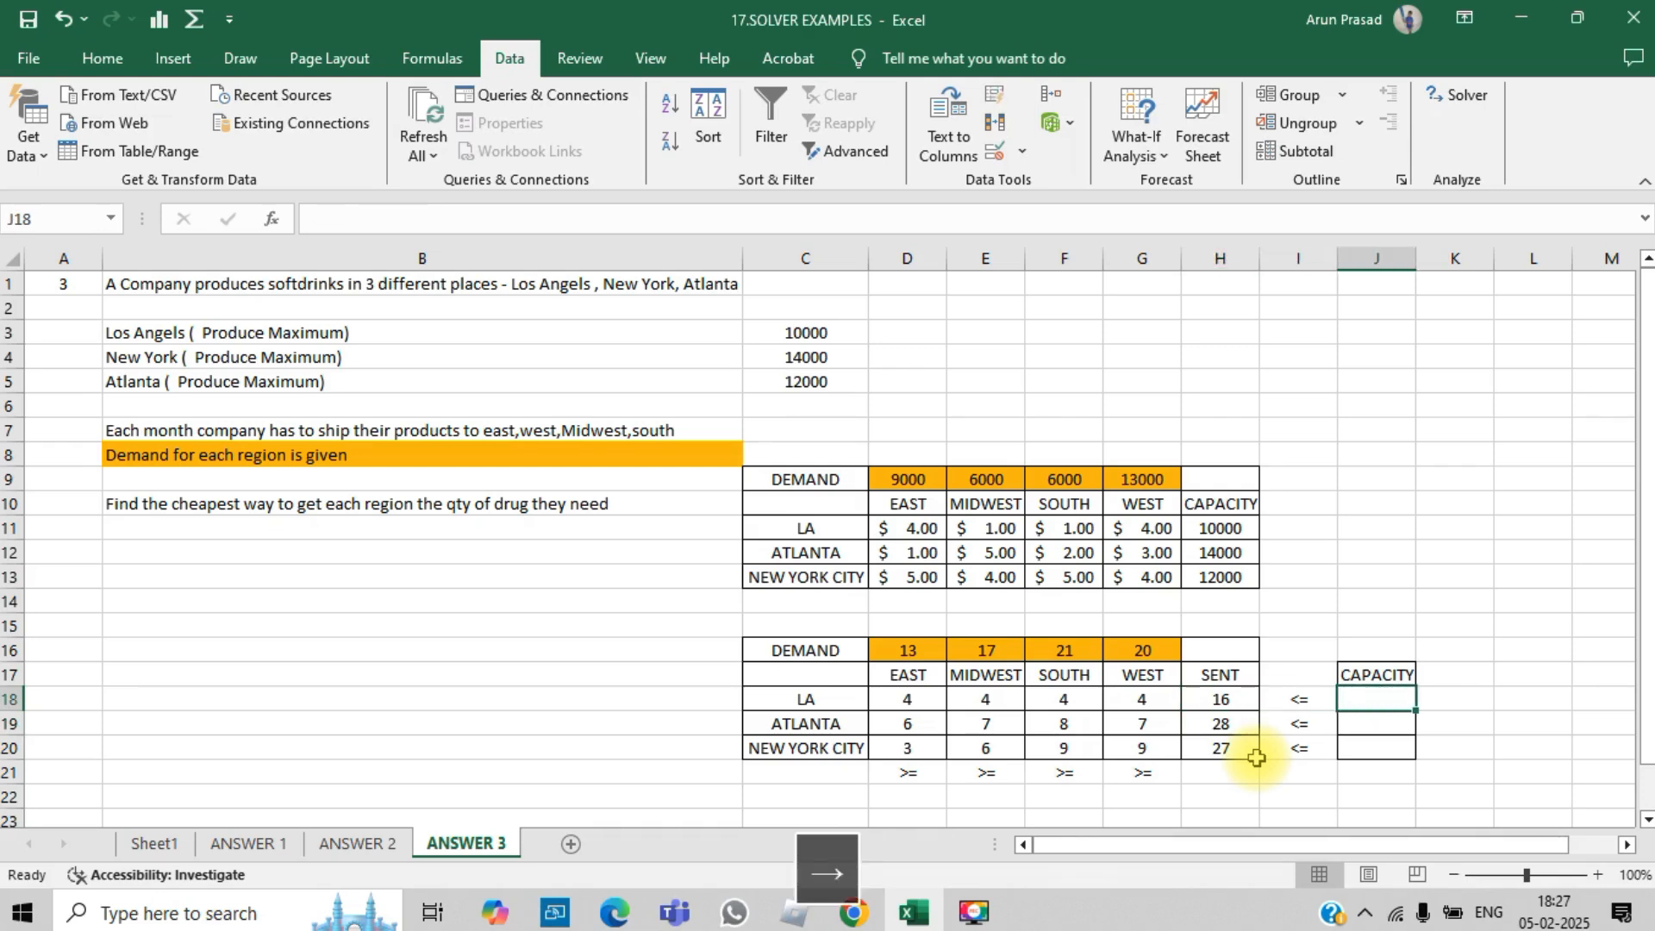
pyautogui.moveTo(806, 332); pyautogui.dragTo(802, 369)
pyautogui.hotkey('ctrl', 'c')
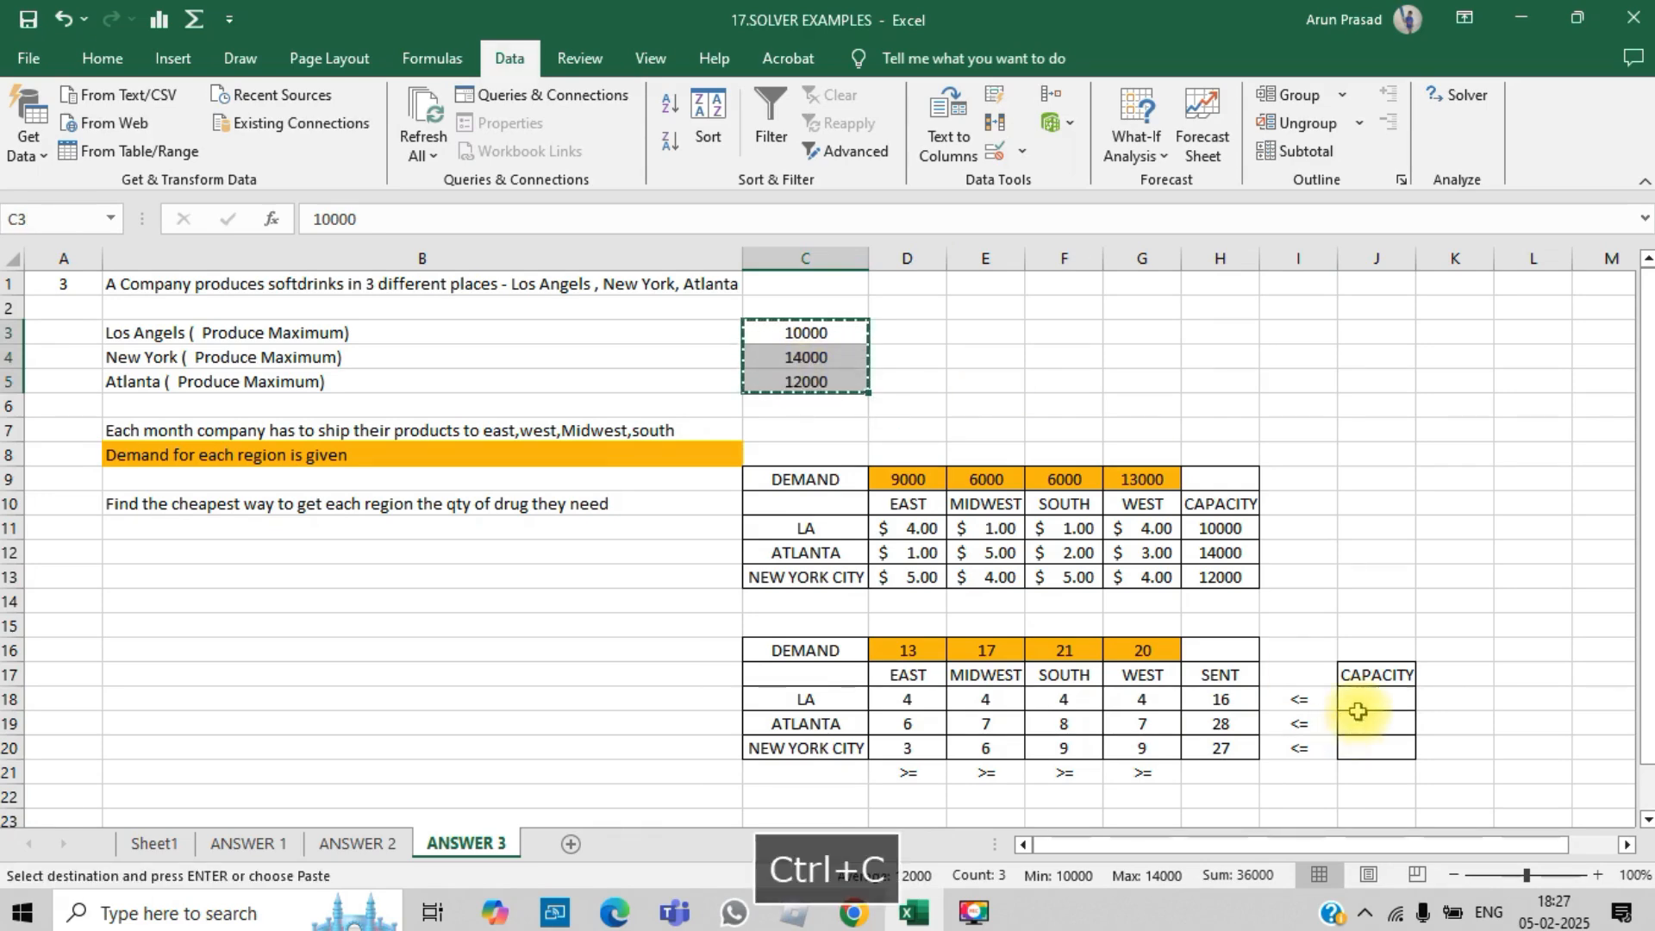
pyautogui.click(1358, 700)
pyautogui.hotkey('alt', 'e')
pyautogui.press('s')
pyautogui.press('v')
pyautogui.press('Return')
pyautogui.press('Up')
pyautogui.press('Down')
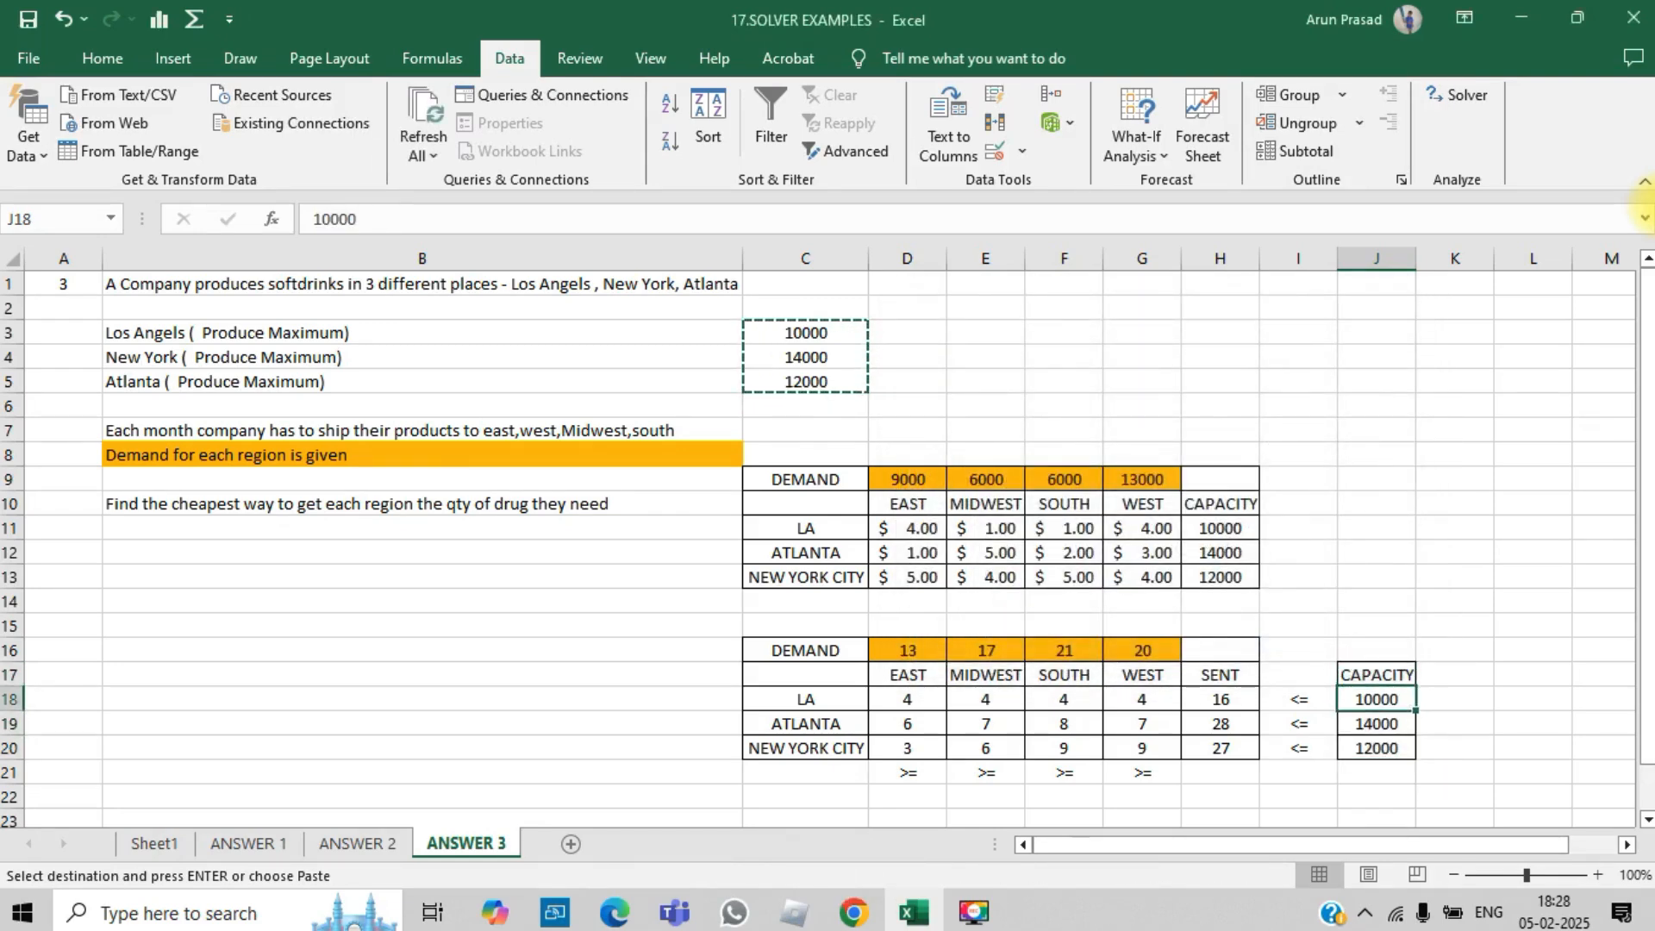
pyautogui.press('Left')
pyautogui.press('Left')
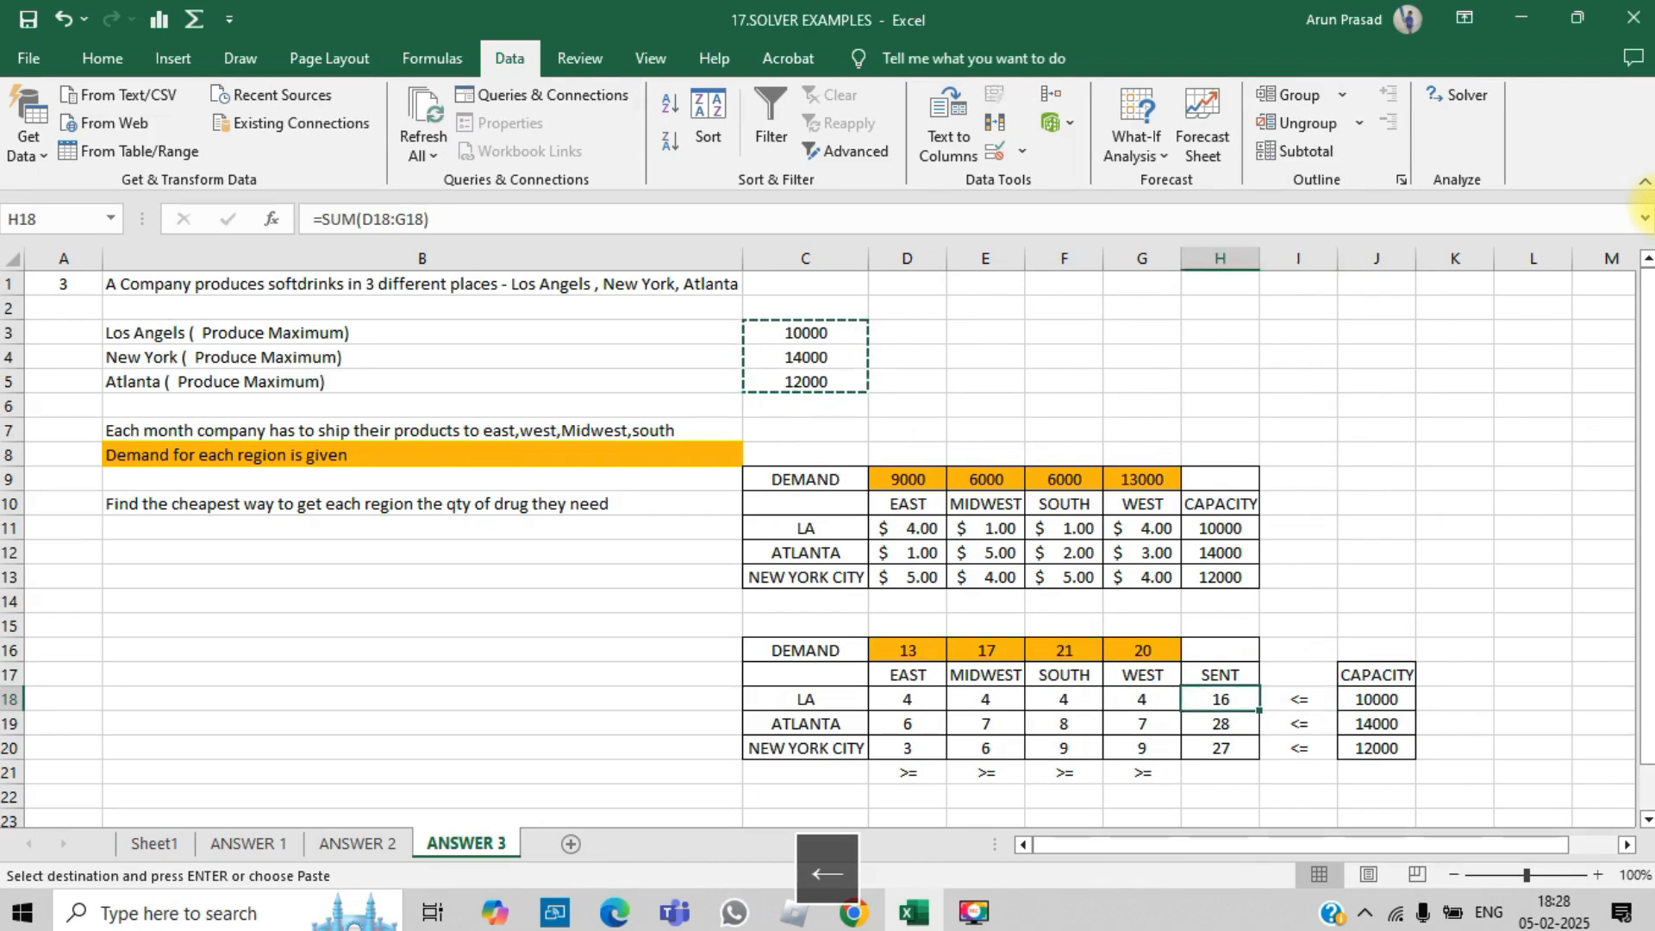
pyautogui.press('Down')
pyautogui.press('Right')
pyautogui.press('Right')
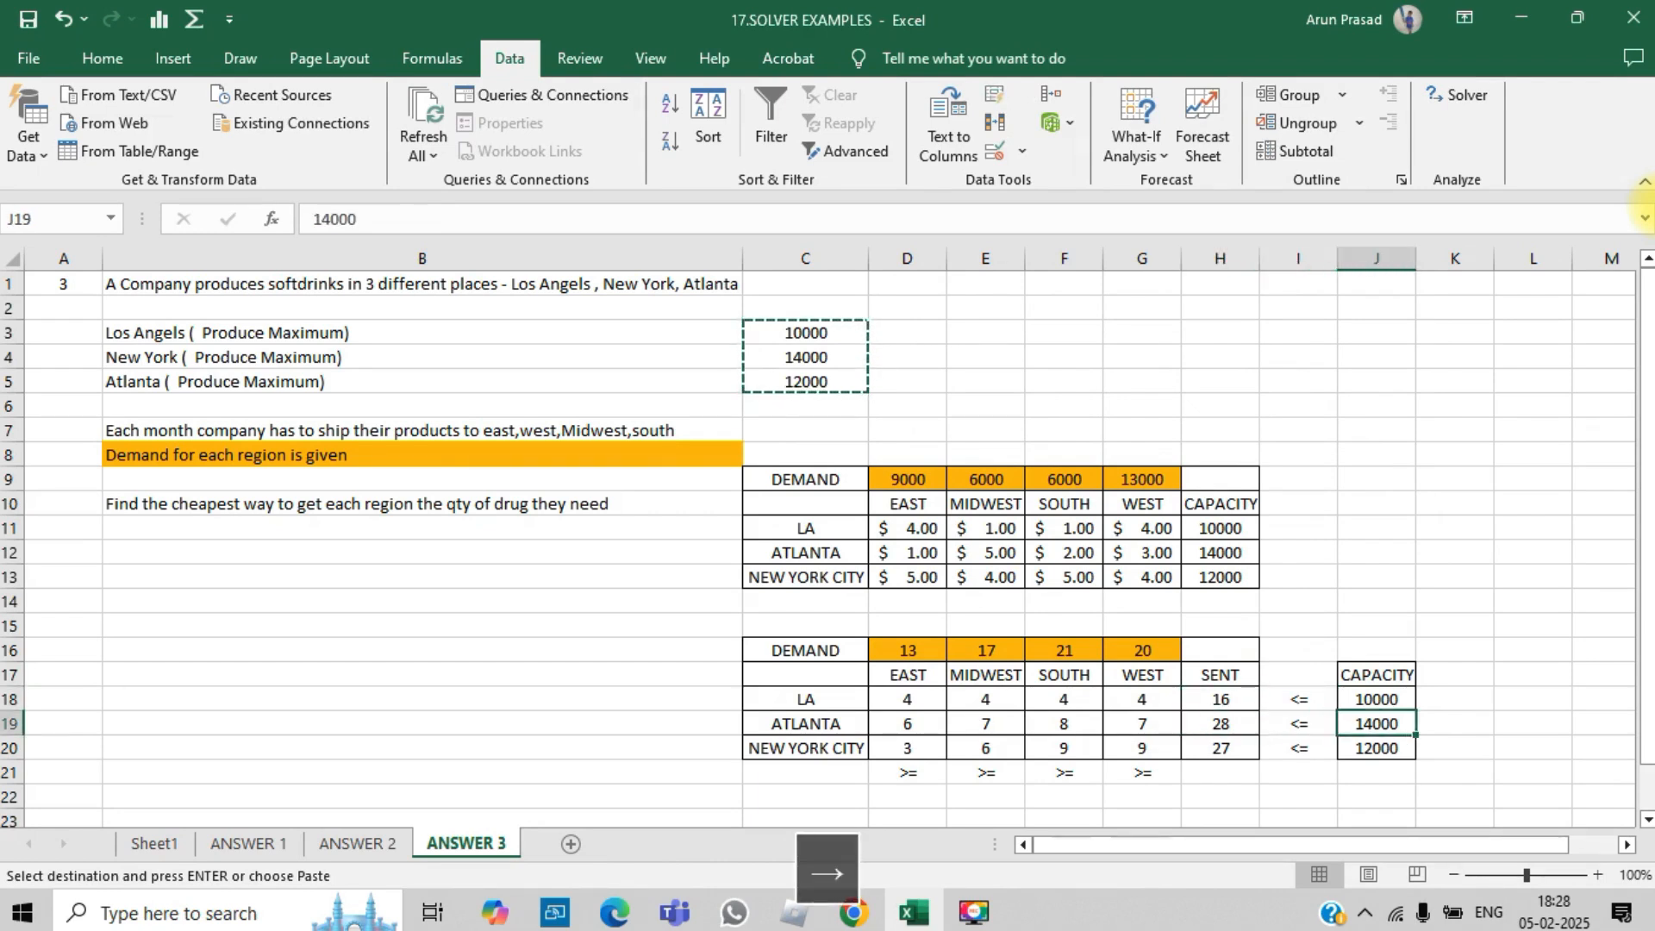
pyautogui.press('Left')
pyautogui.press('Left')
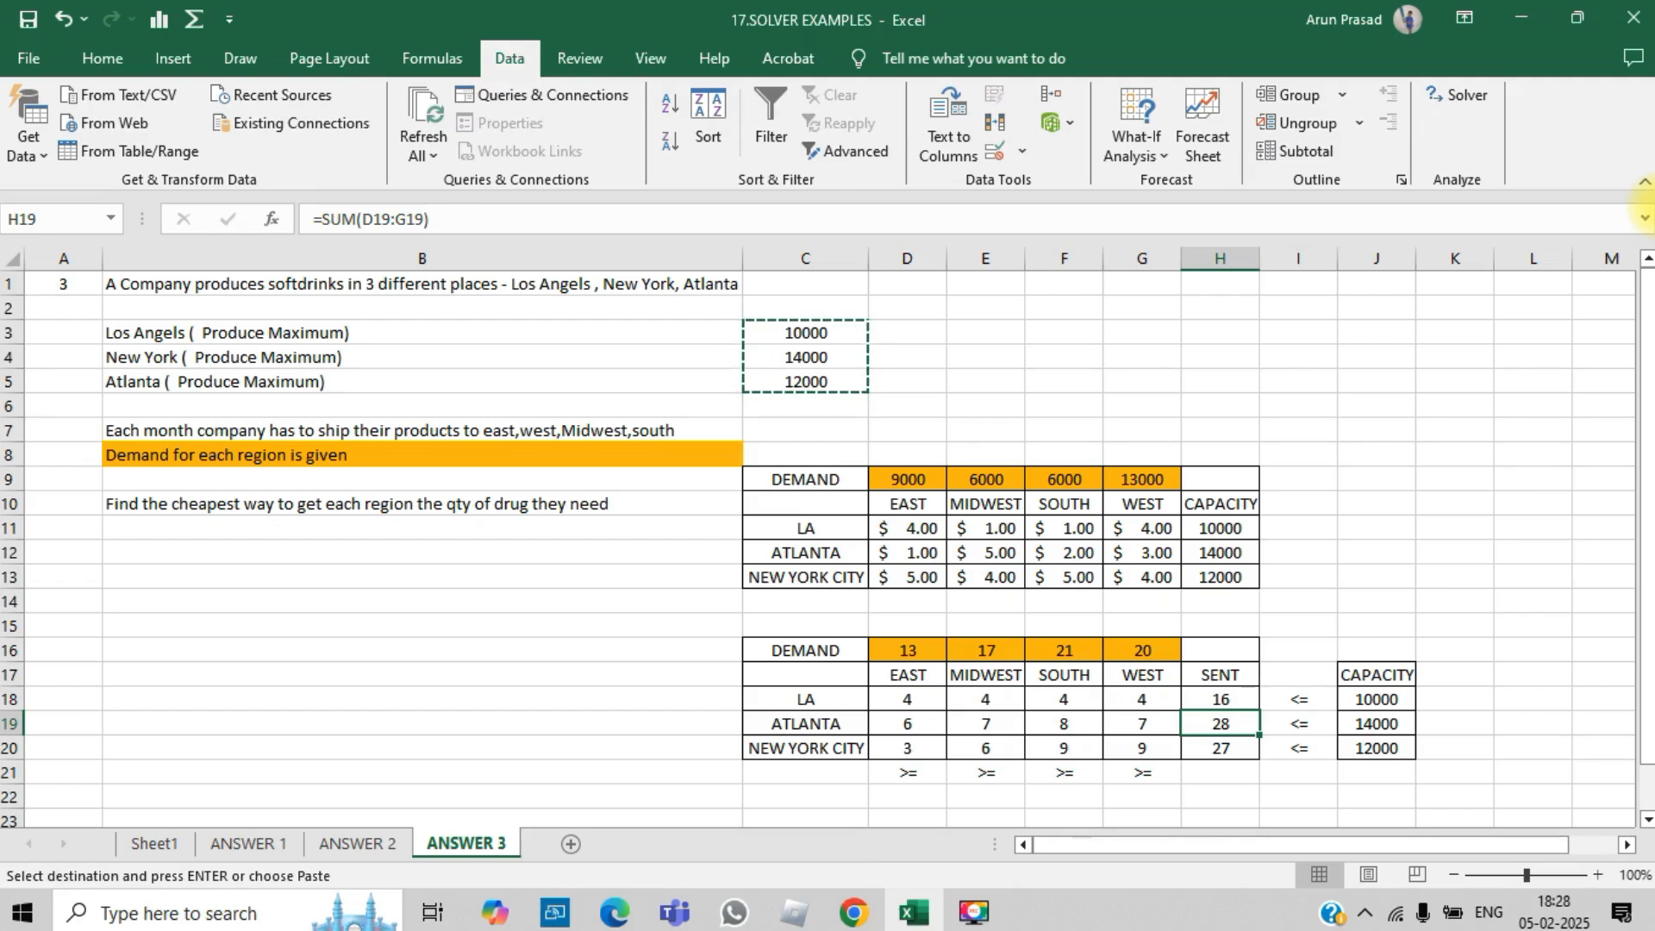
pyautogui.press('Up')
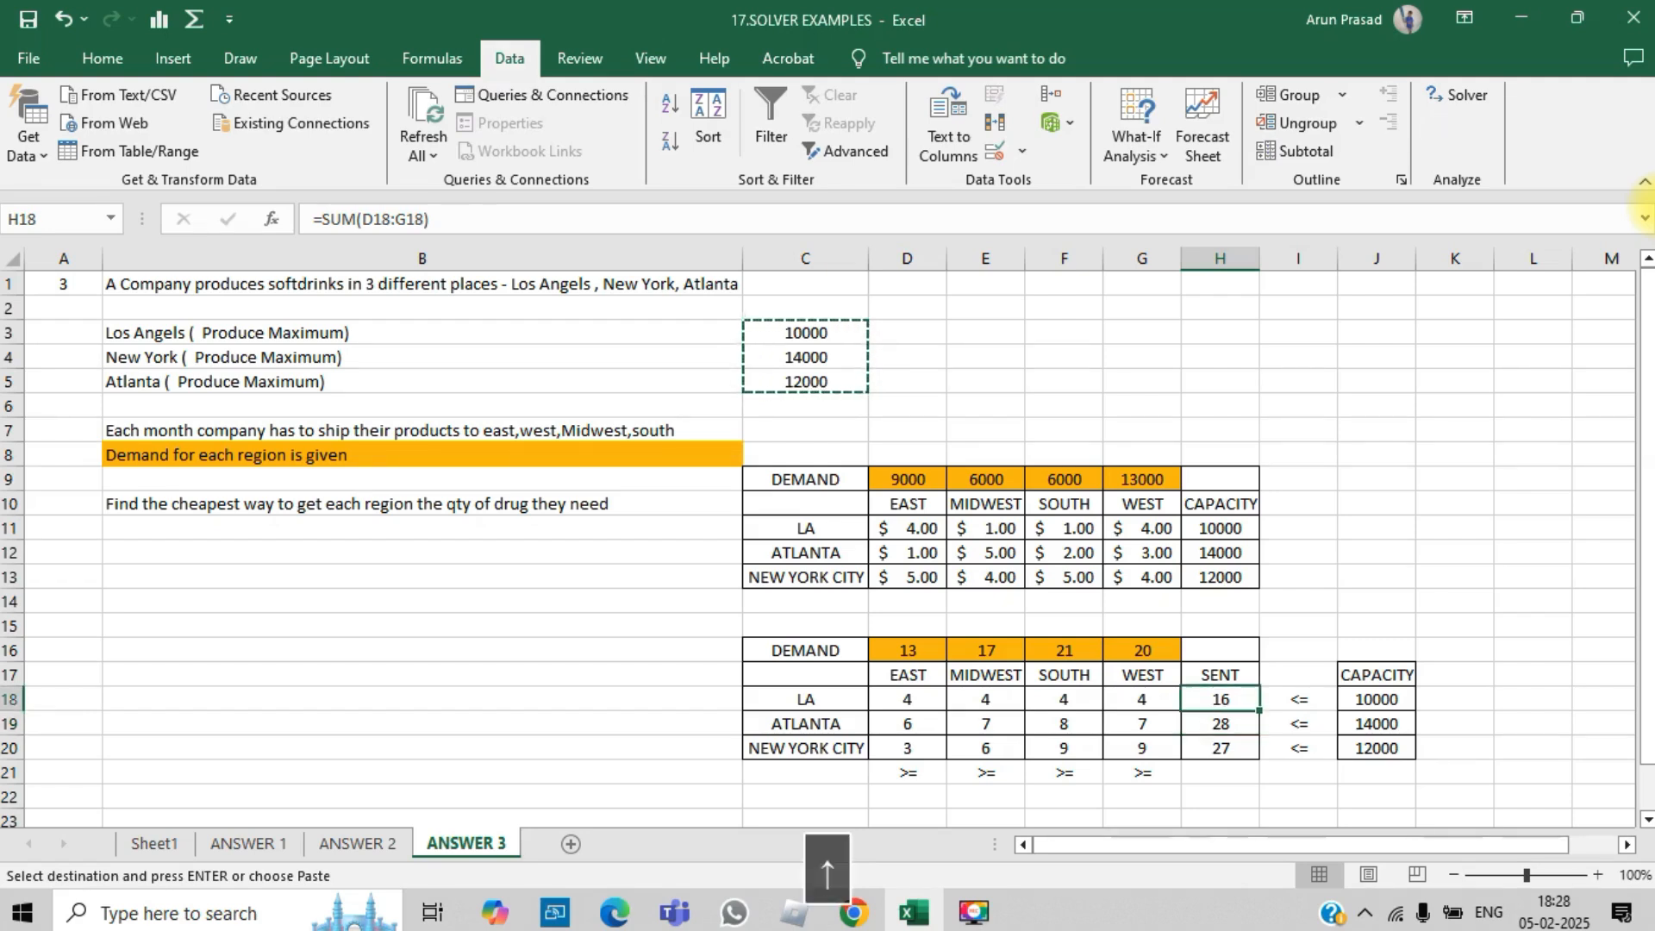
pyautogui.press('Right')
pyautogui.press('Right')
pyautogui.press('Left')
pyautogui.press('Left')
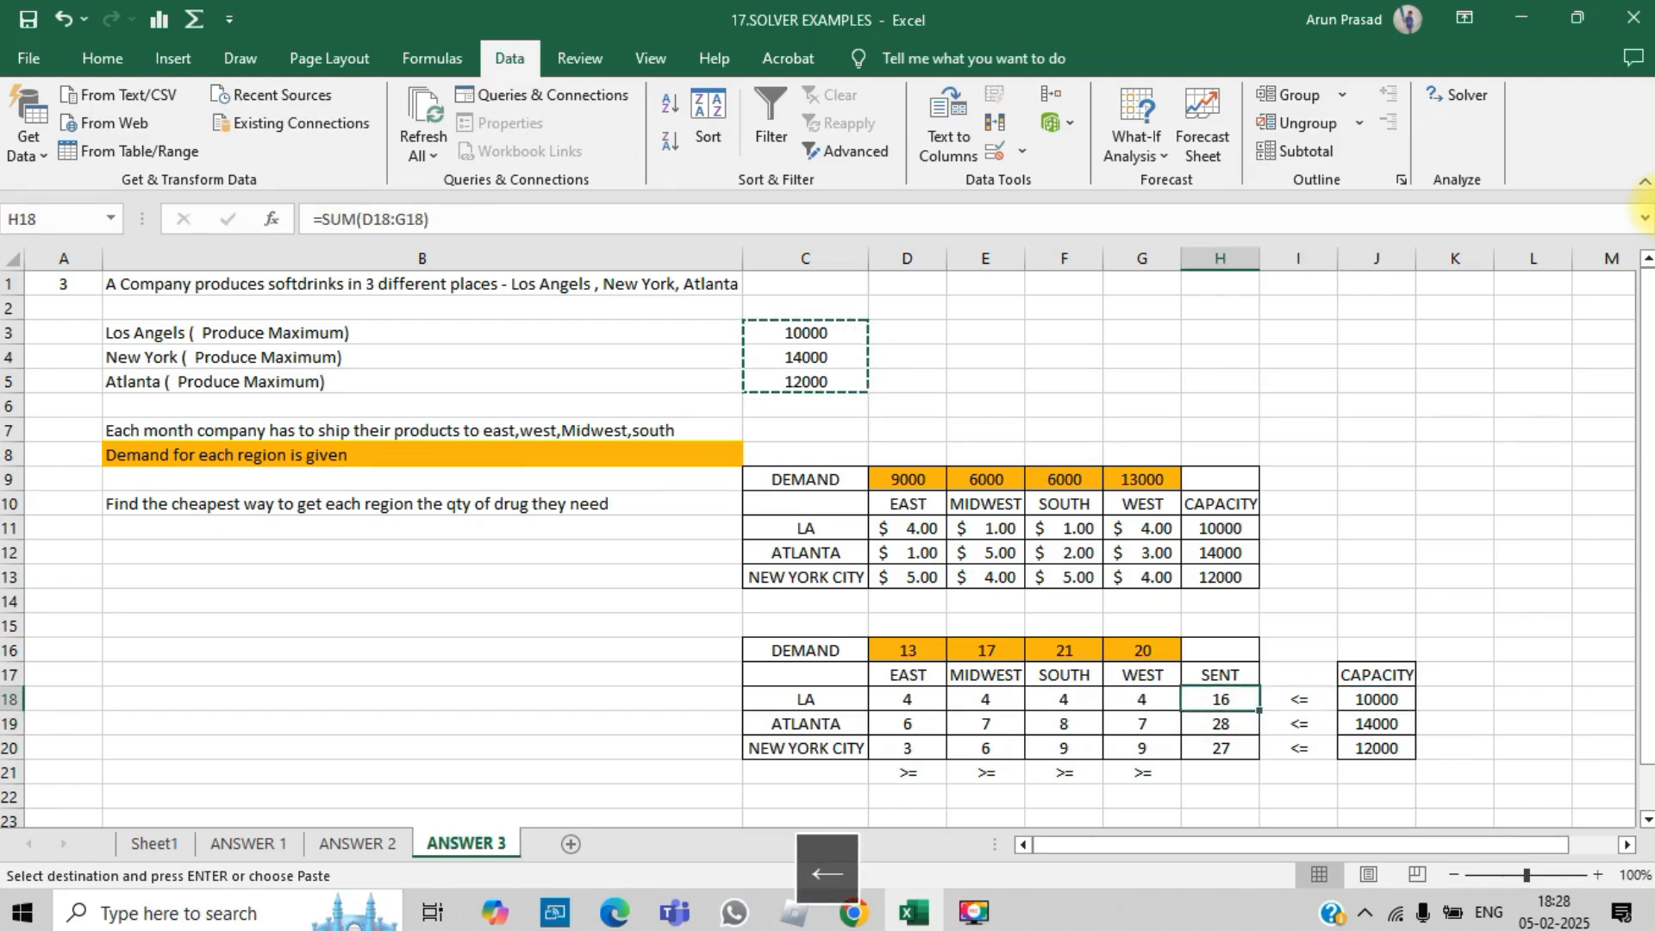
pyautogui.hotkey('shift', 'Down')
pyautogui.hotkey('shift', 'Down')
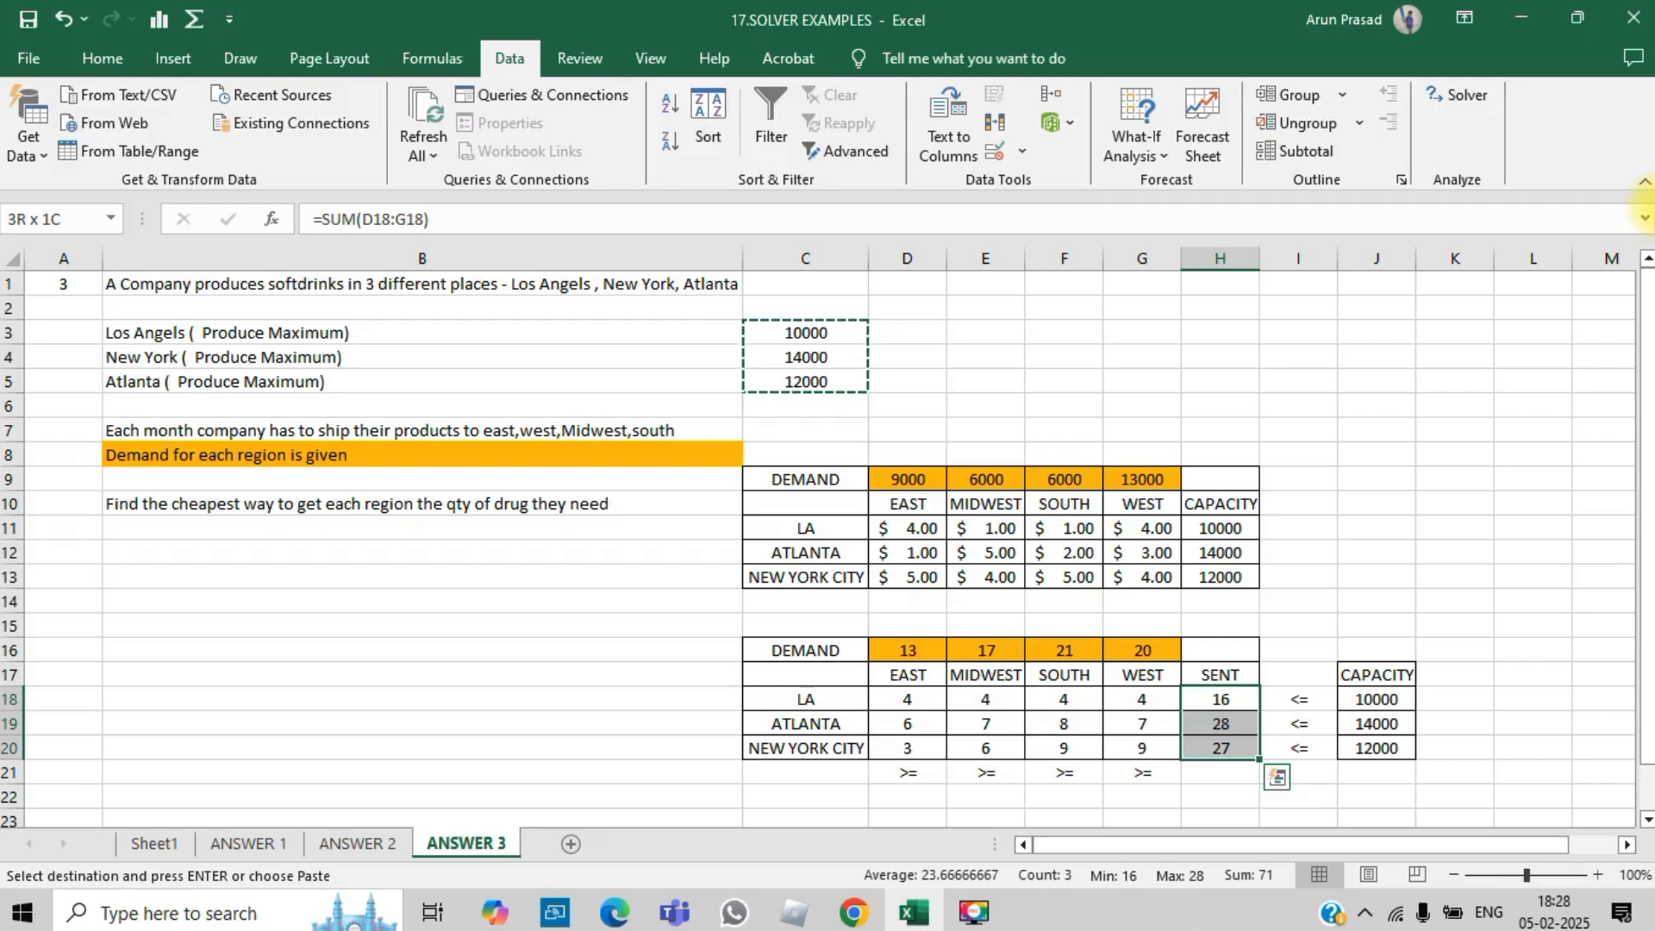
# - Review the SENT row-sum formulas, the <= signs and the CAPACITY cells beside the shipment grid
pyautogui.press('Right')
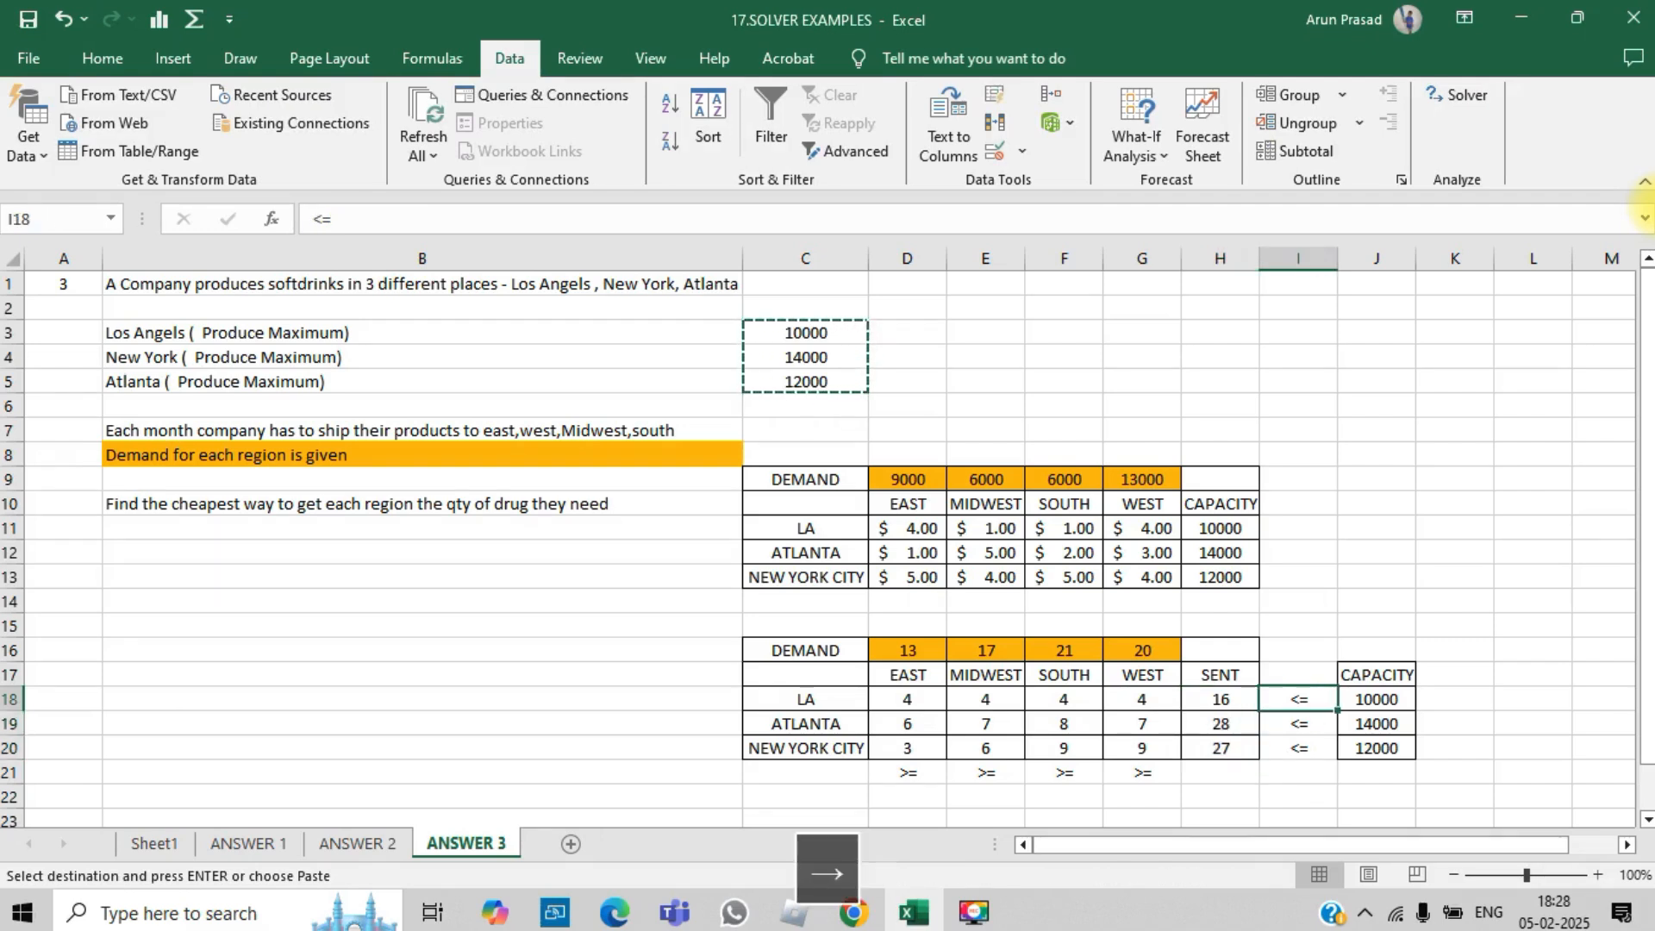
pyautogui.hotkey('shift', 'Down')
pyautogui.hotkey('shift', 'Down')
pyautogui.press('Right')
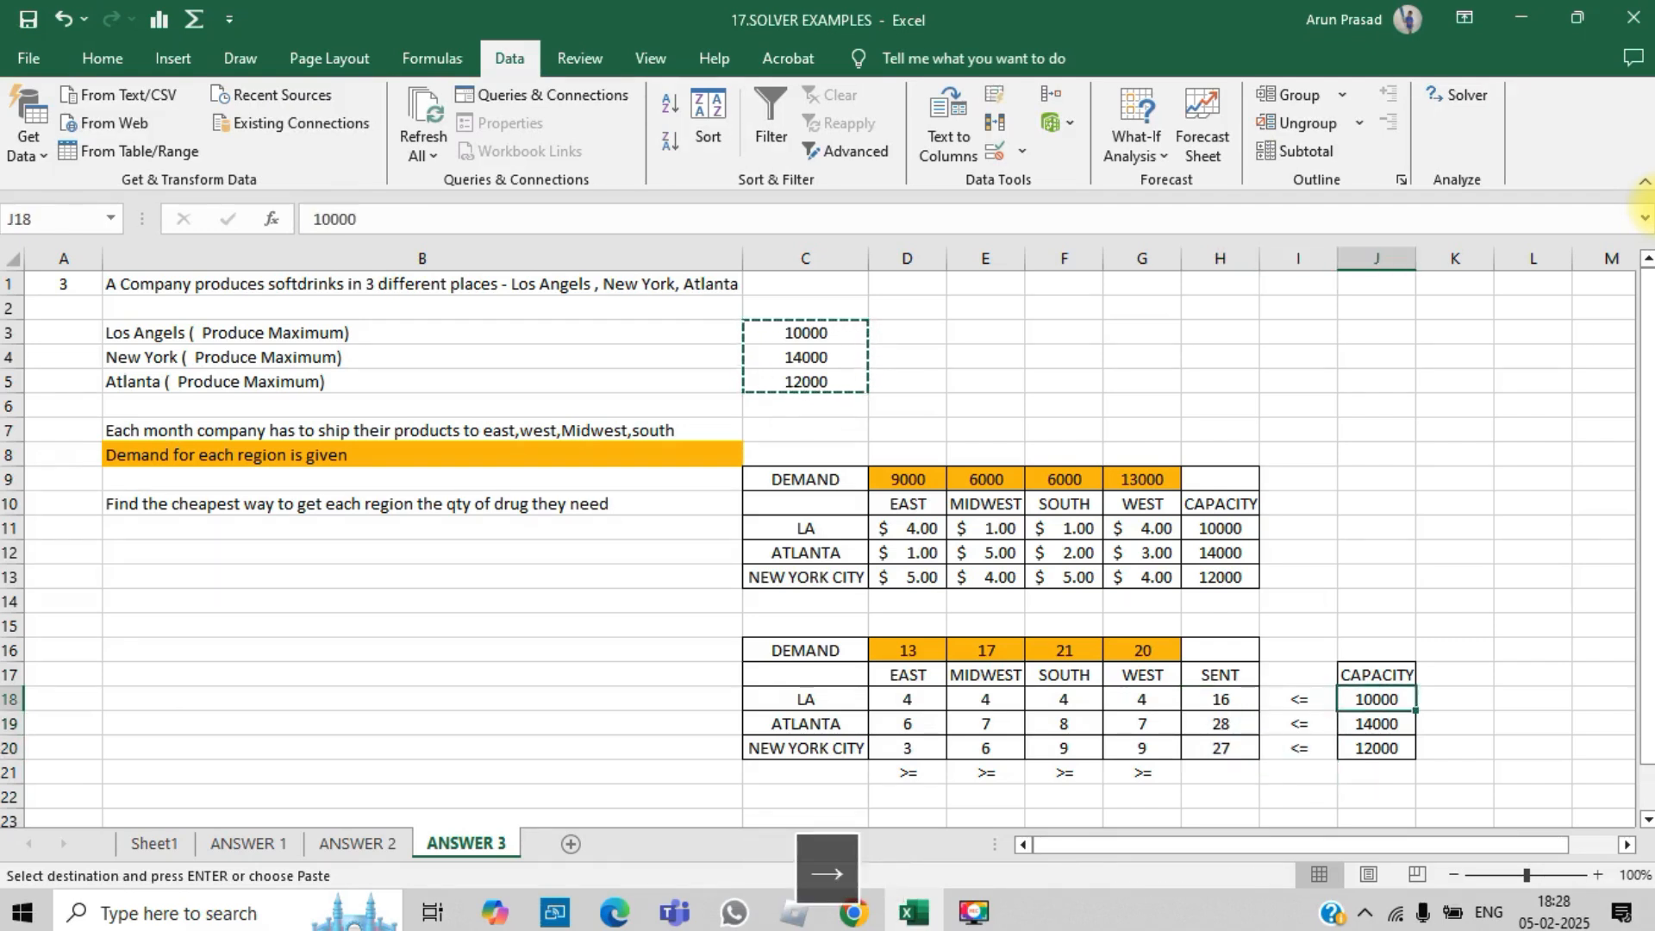
pyautogui.press('Left')
pyautogui.press('Left')
pyautogui.hotkey('shift', 'Down')
pyautogui.hotkey('shift', 'Down')
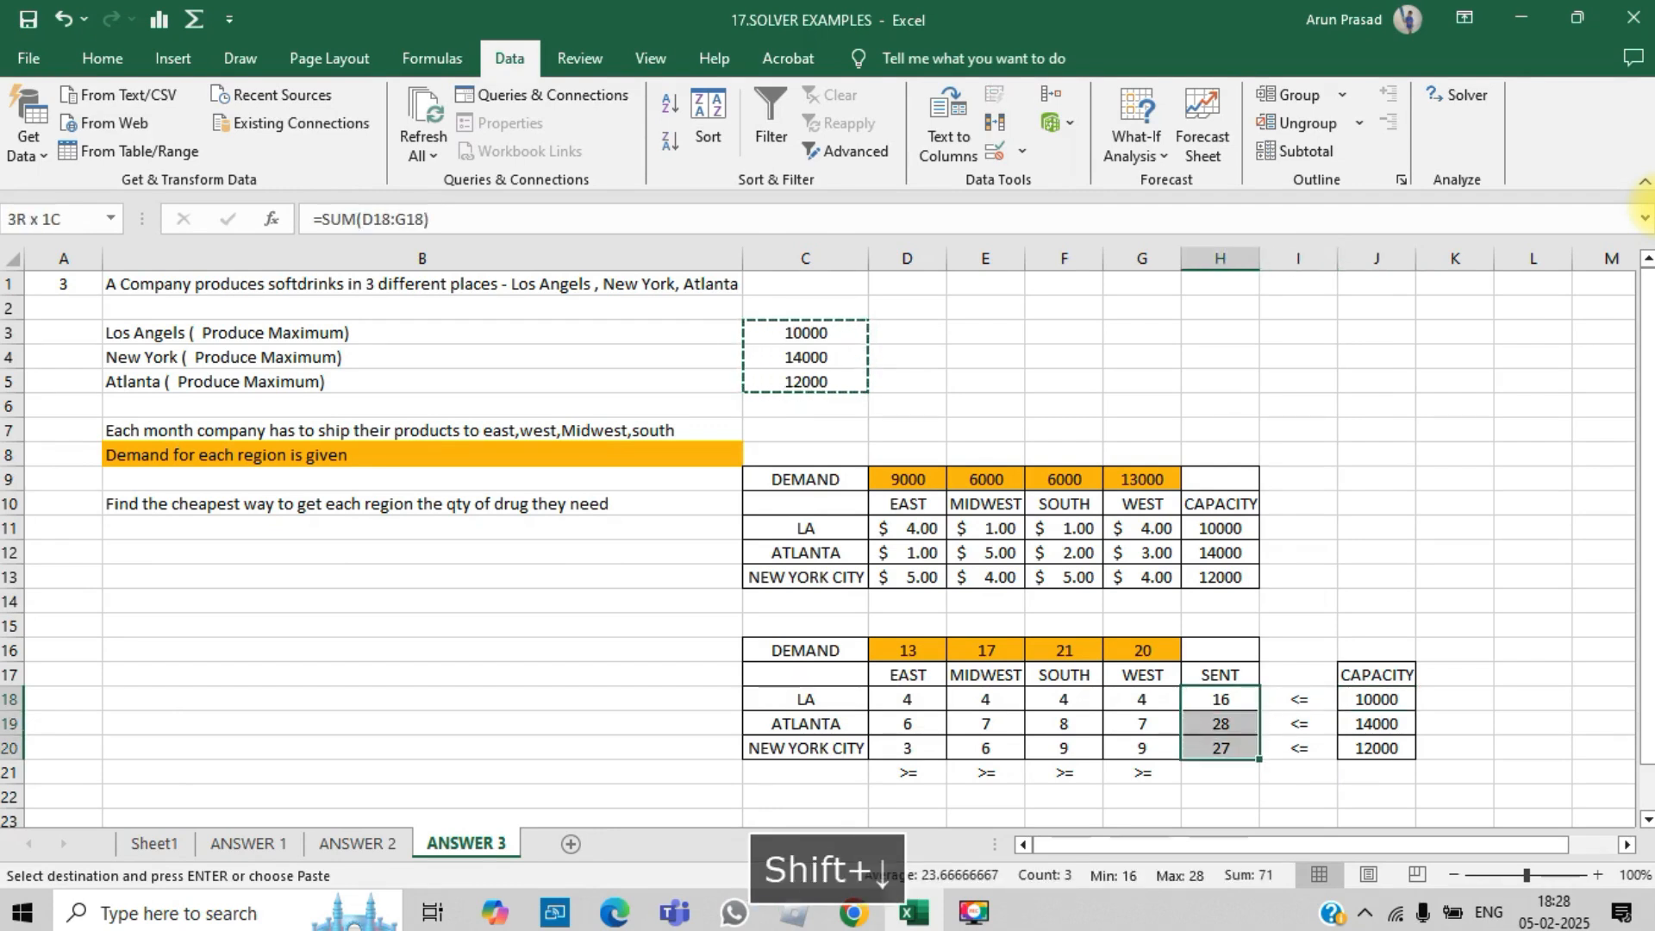
pyautogui.press('Right')
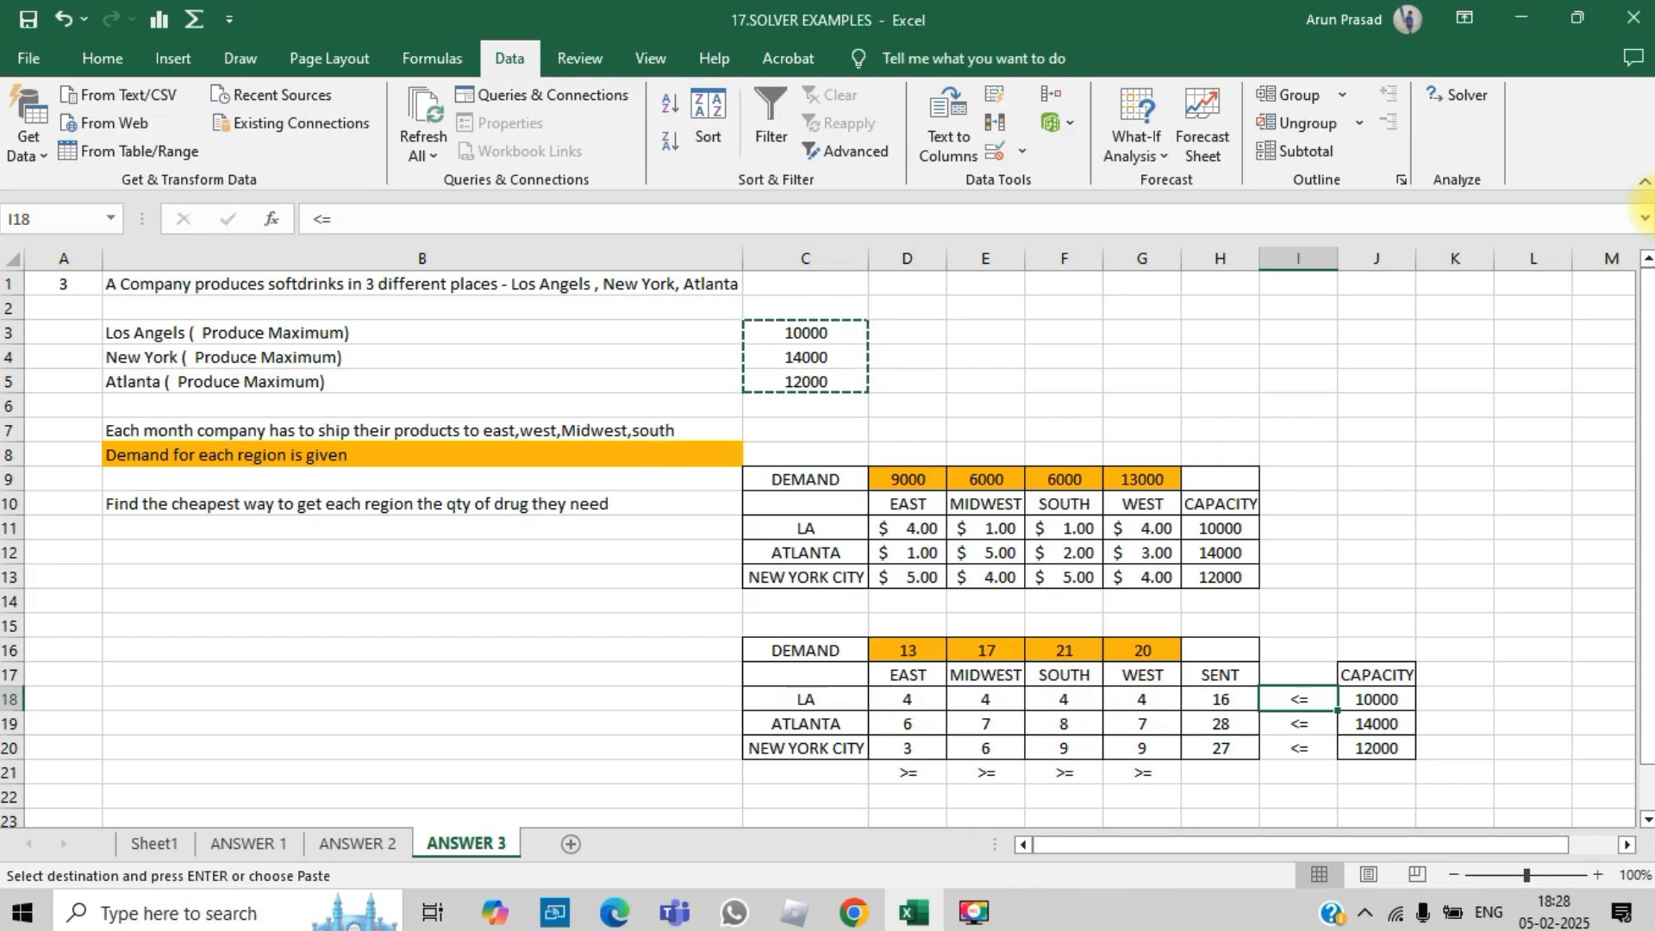
pyautogui.press('Up')
pyautogui.press('Up')
pyautogui.press('Up')
pyautogui.press('Up')
pyautogui.press('Up')
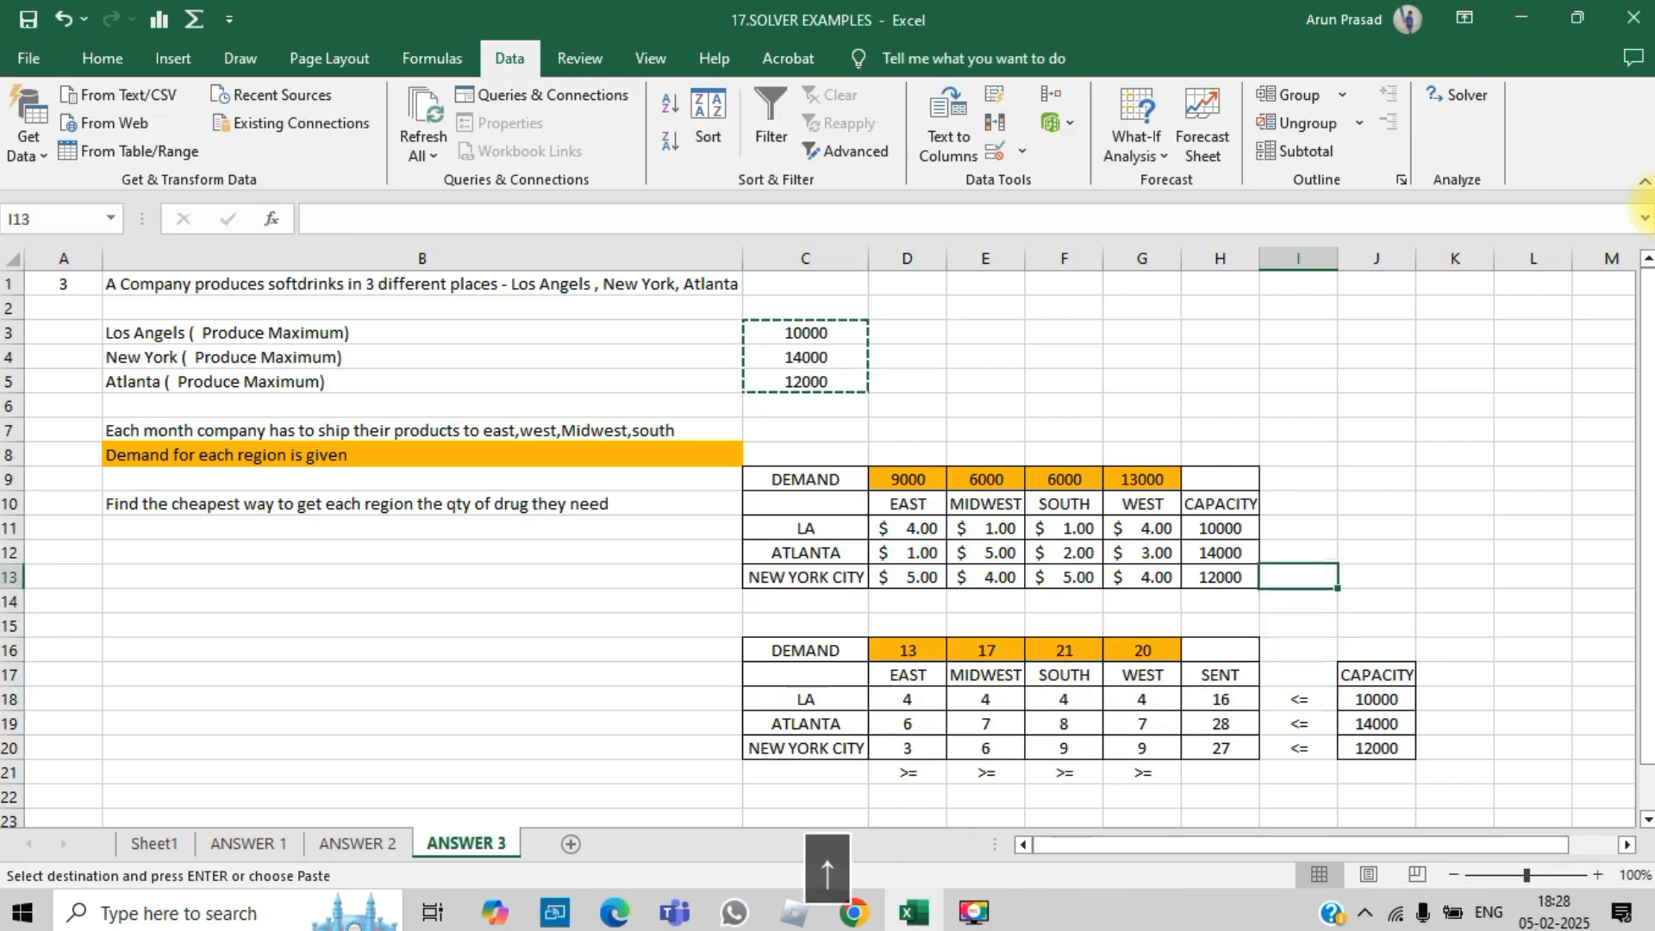
pyautogui.press('Left')
pyautogui.press('Left')
pyautogui.press('Left')
pyautogui.press('Down')
pyautogui.press('Down')
pyautogui.press('Down')
pyautogui.press('Left')
pyautogui.press('Left')
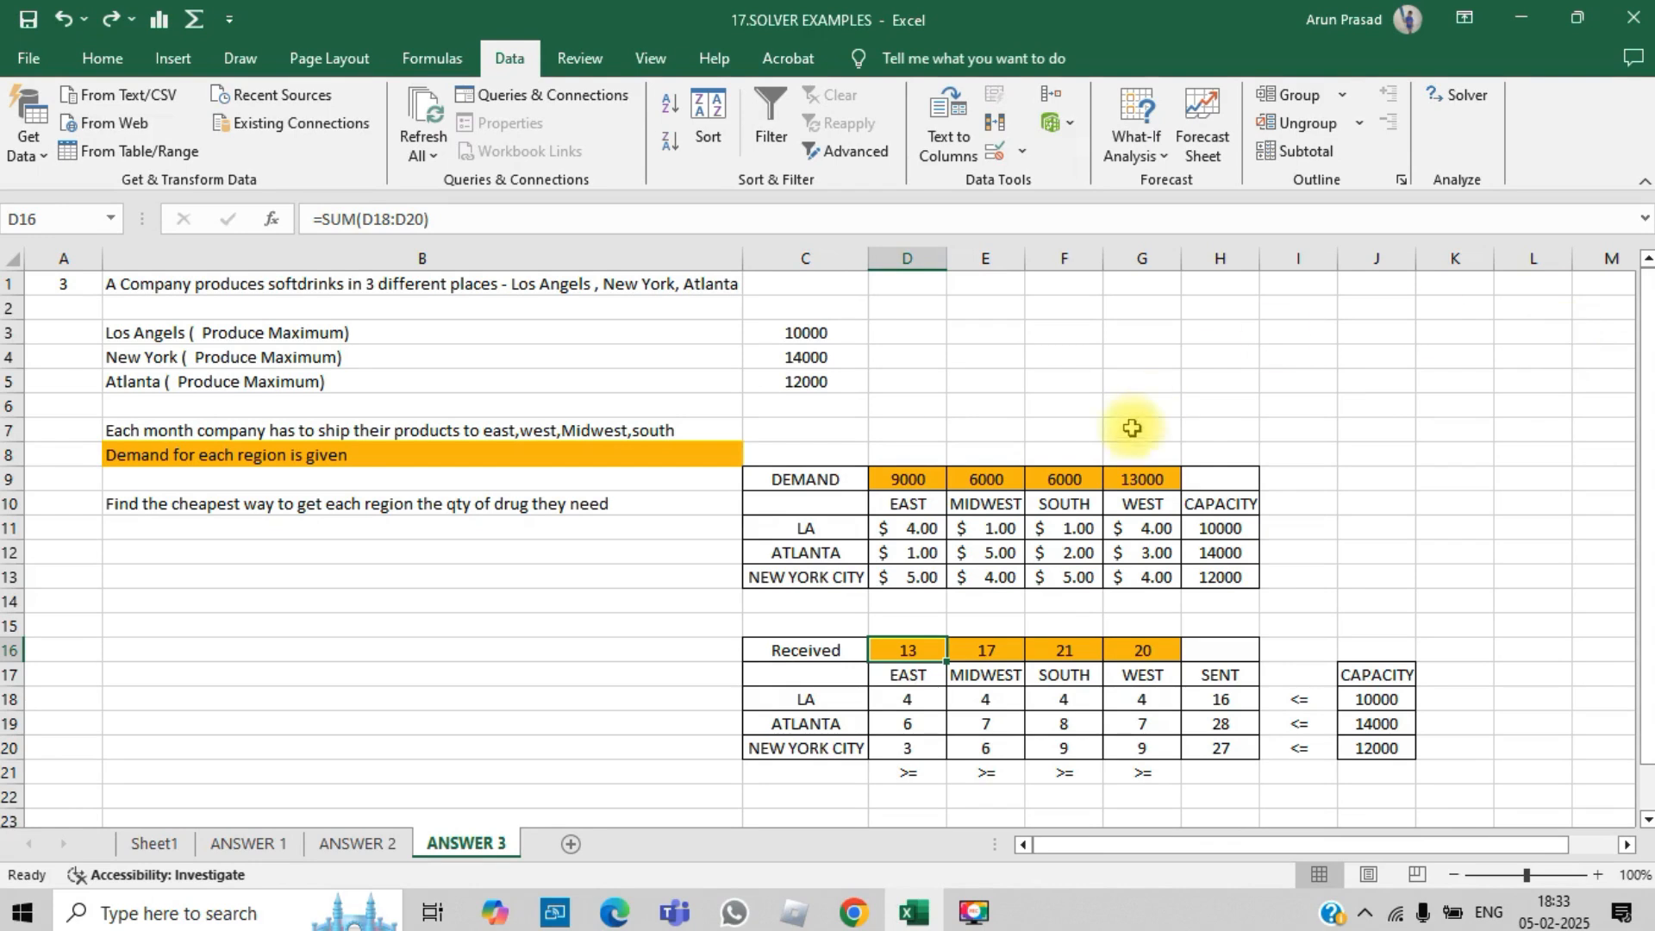
# - Inspect the Received column-sum formulas in D16:G16 and compare them with the DEMAND row
pyautogui.click(917, 651)
pyautogui.doubleClick(917, 651)
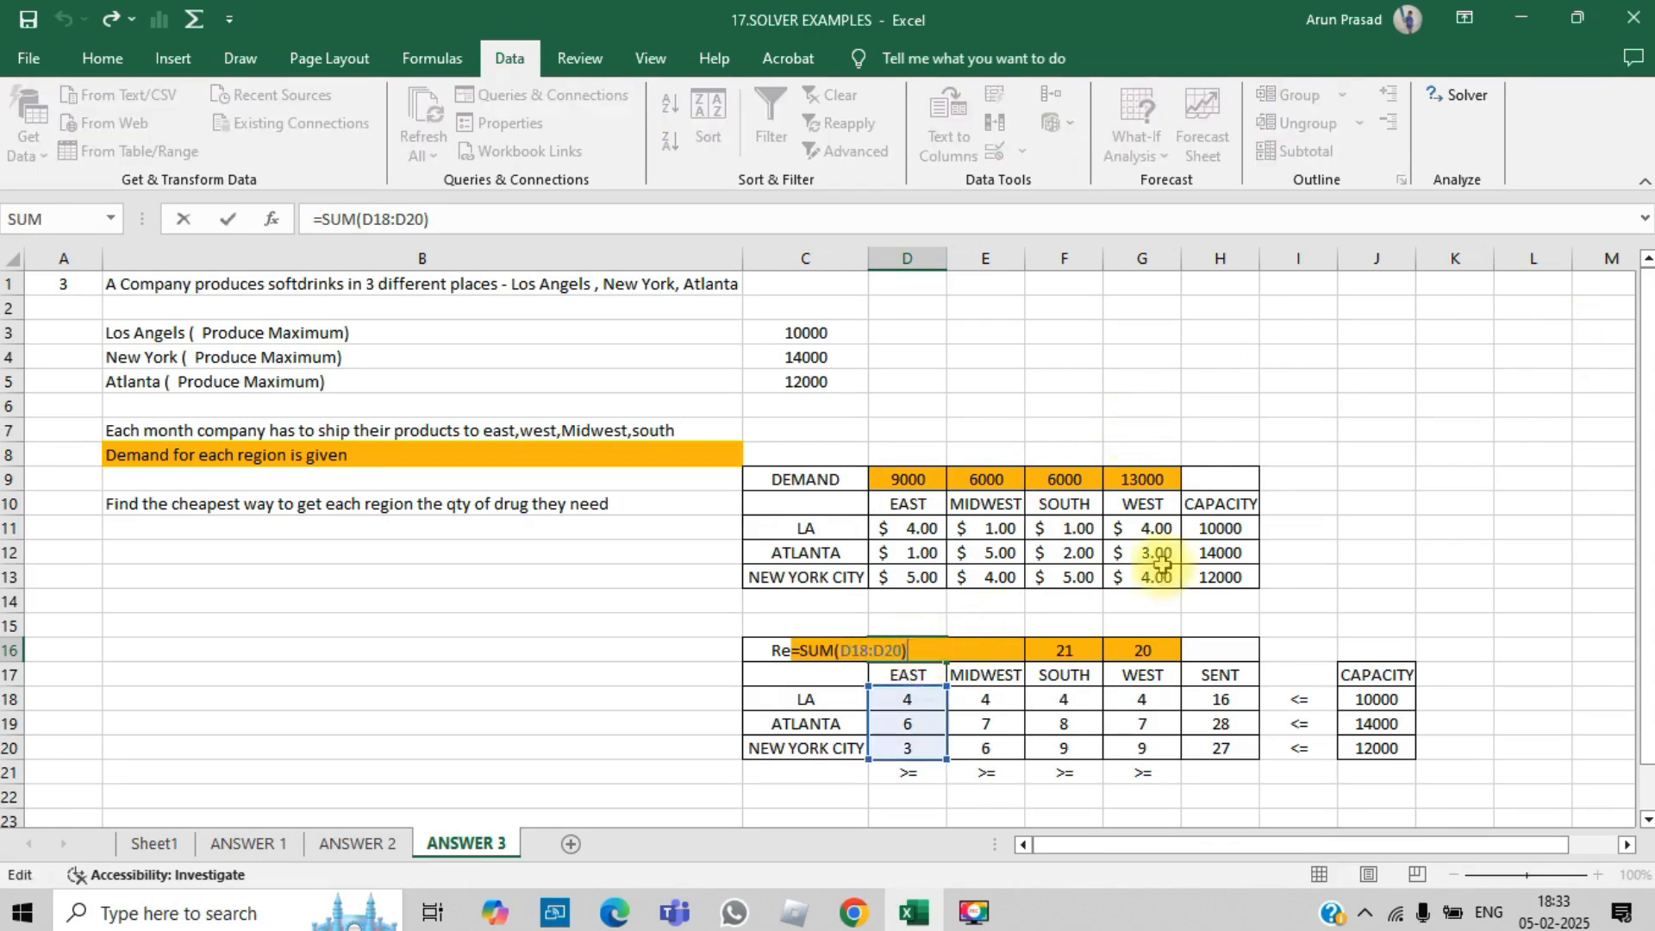
pyautogui.press('Return')
pyautogui.press('Up')
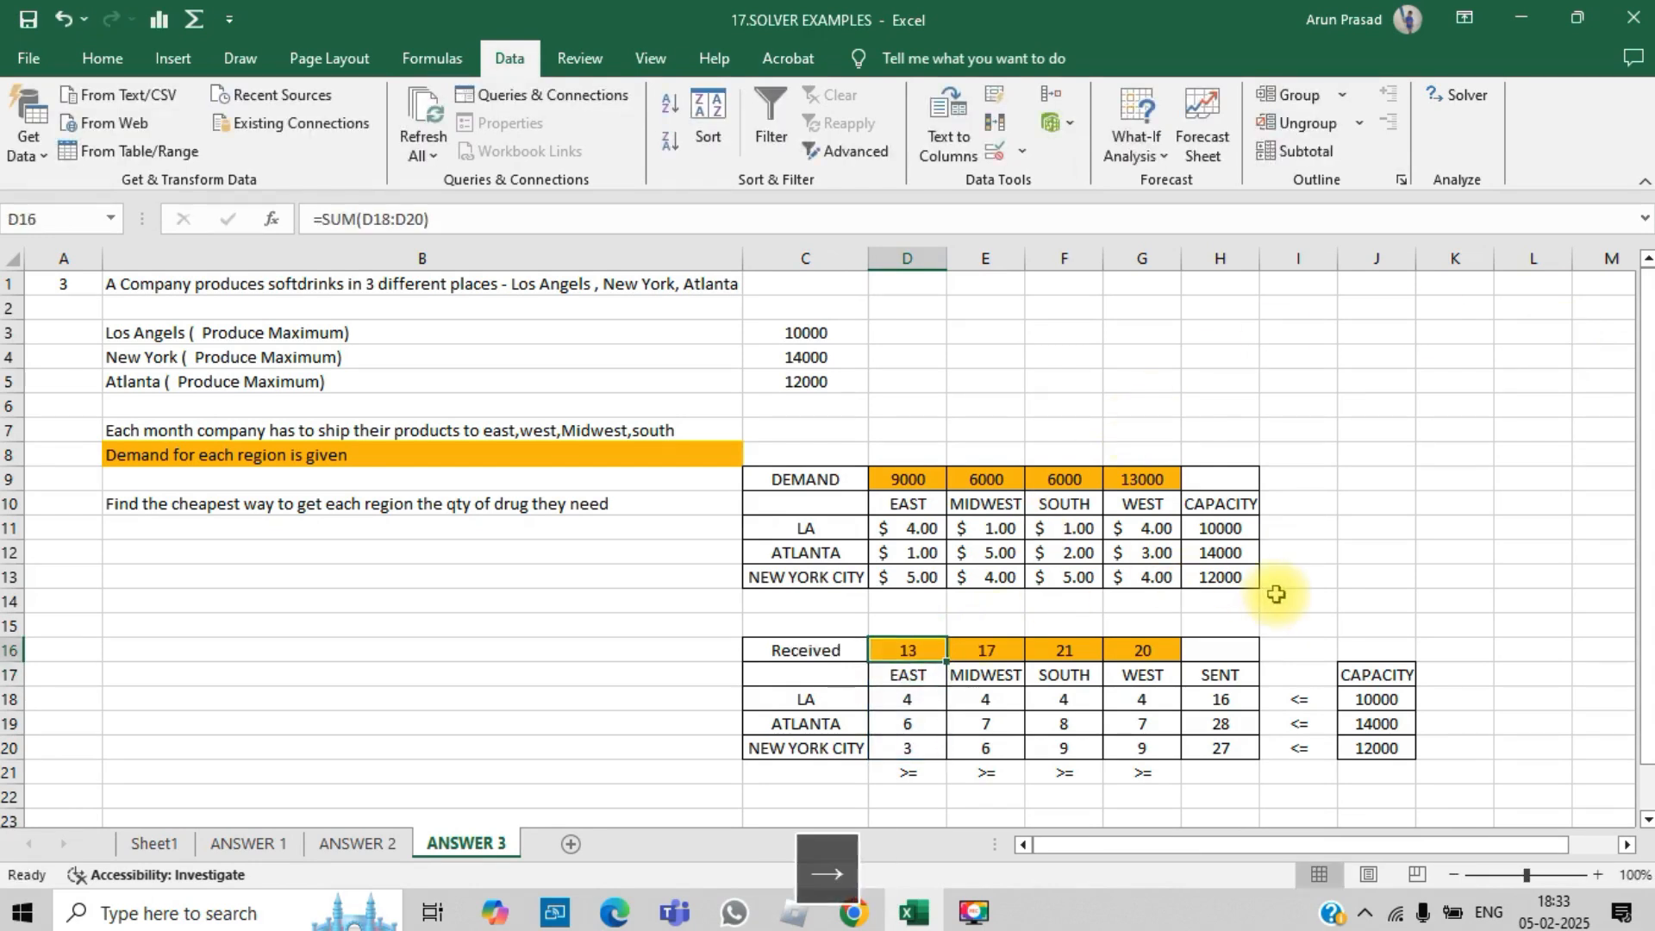
pyautogui.press('Right')
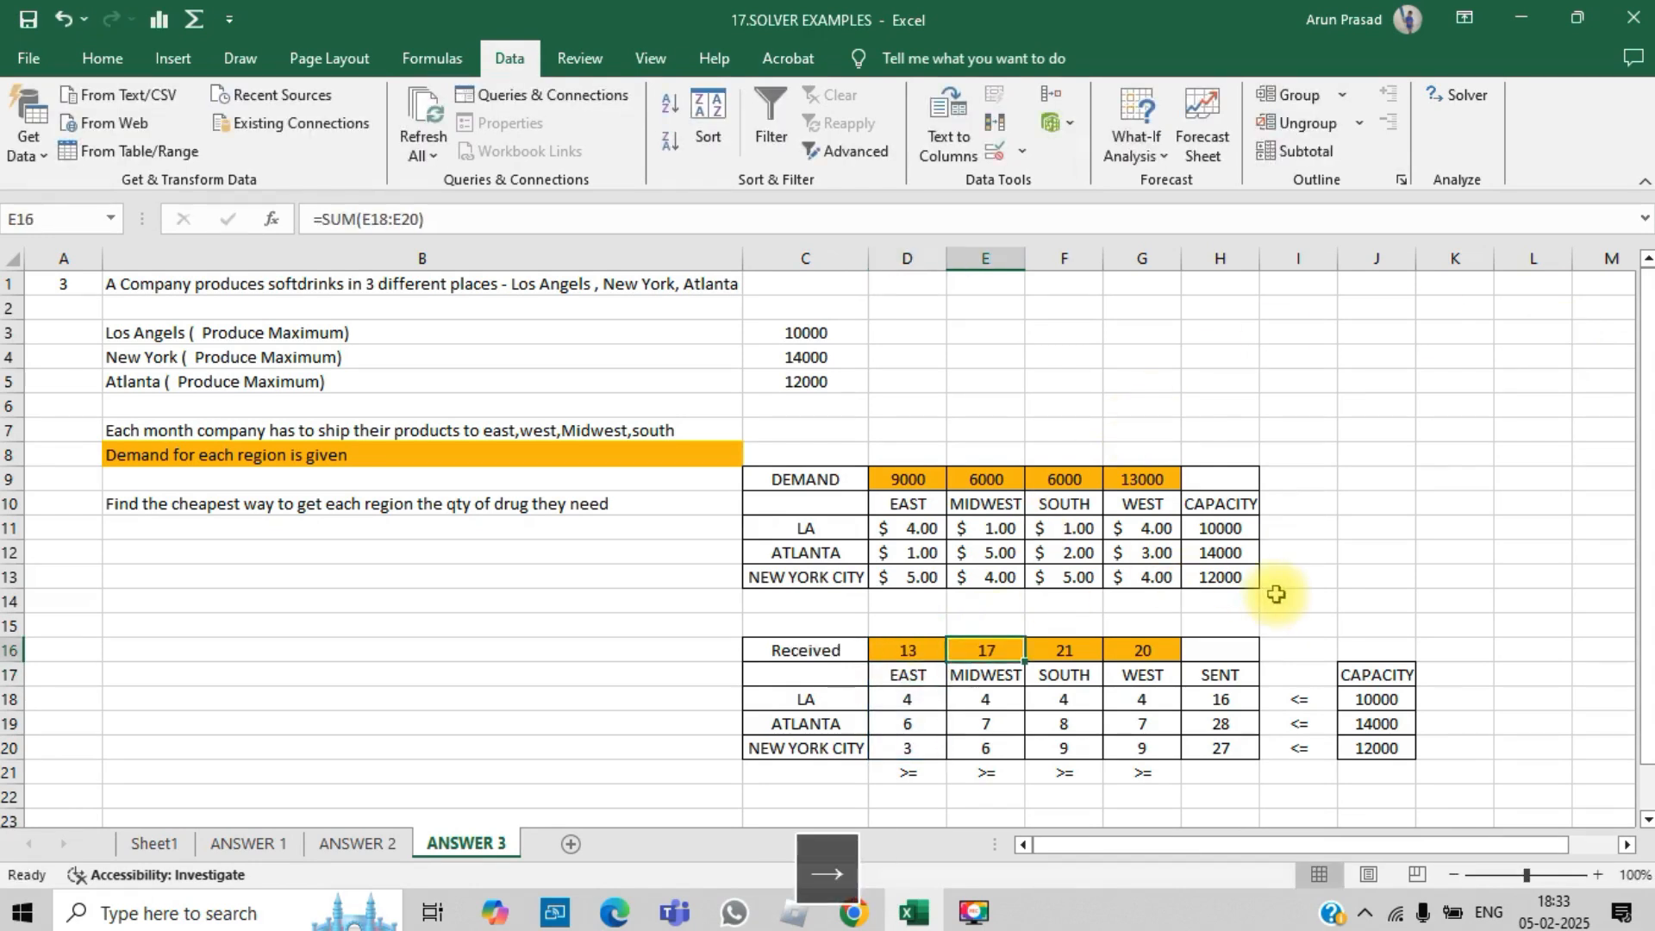
pyautogui.doubleClick(1009, 651)
pyautogui.press('Return')
pyautogui.press('Up')
pyautogui.press('Right')
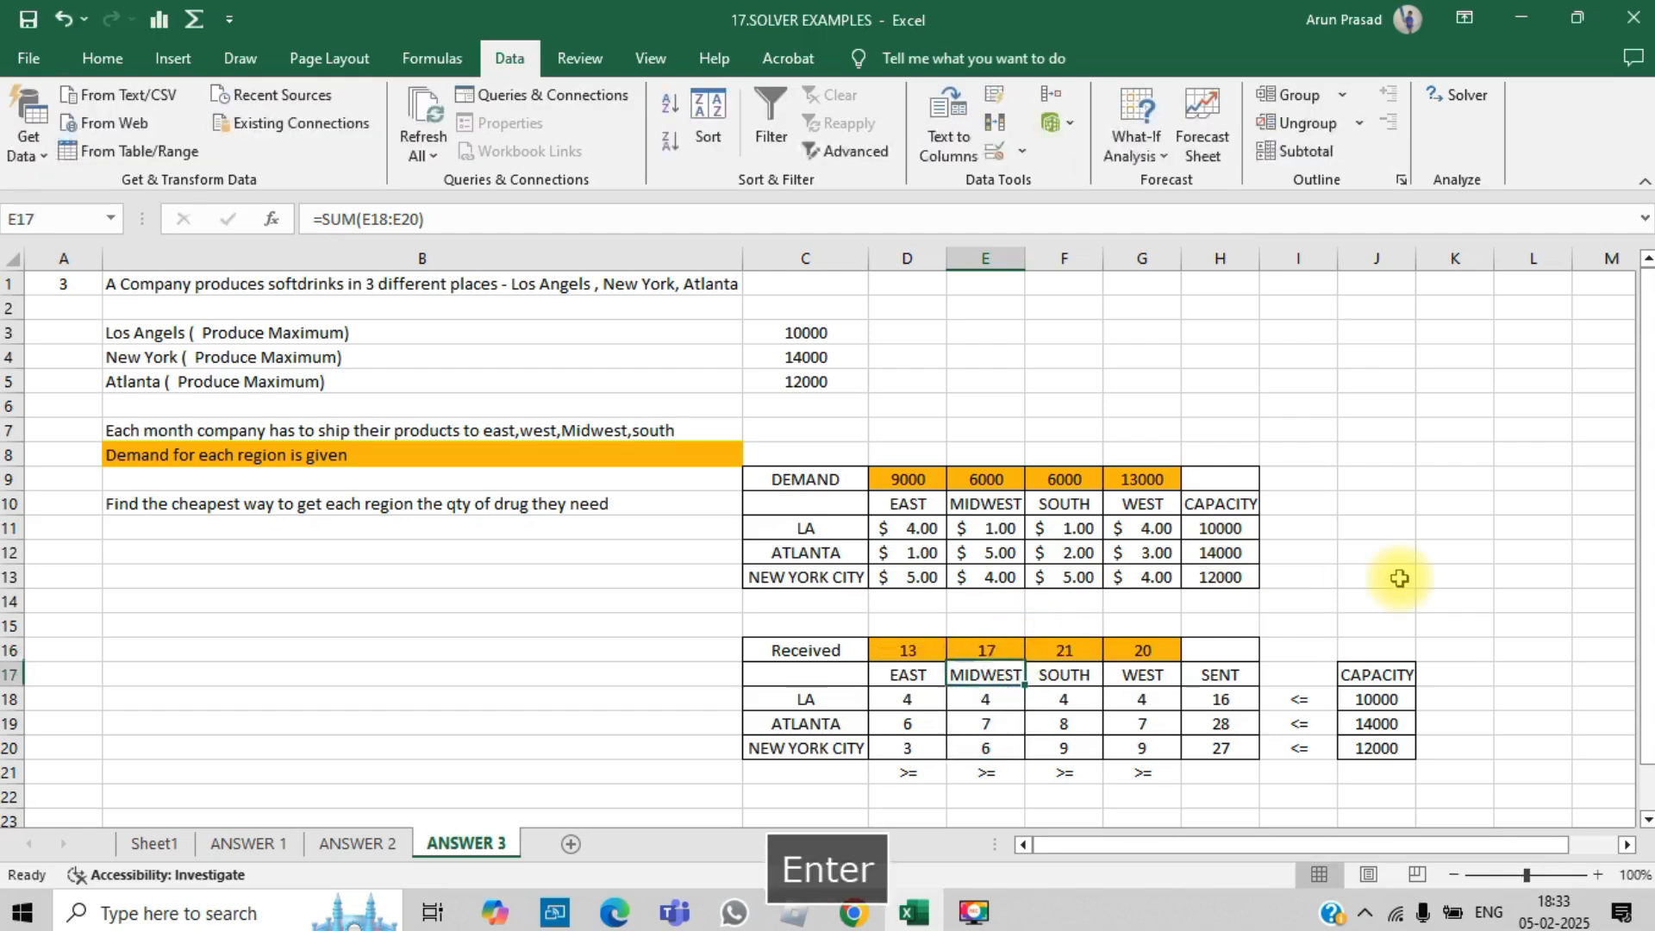
pyautogui.press('Left')
pyautogui.press('Left')
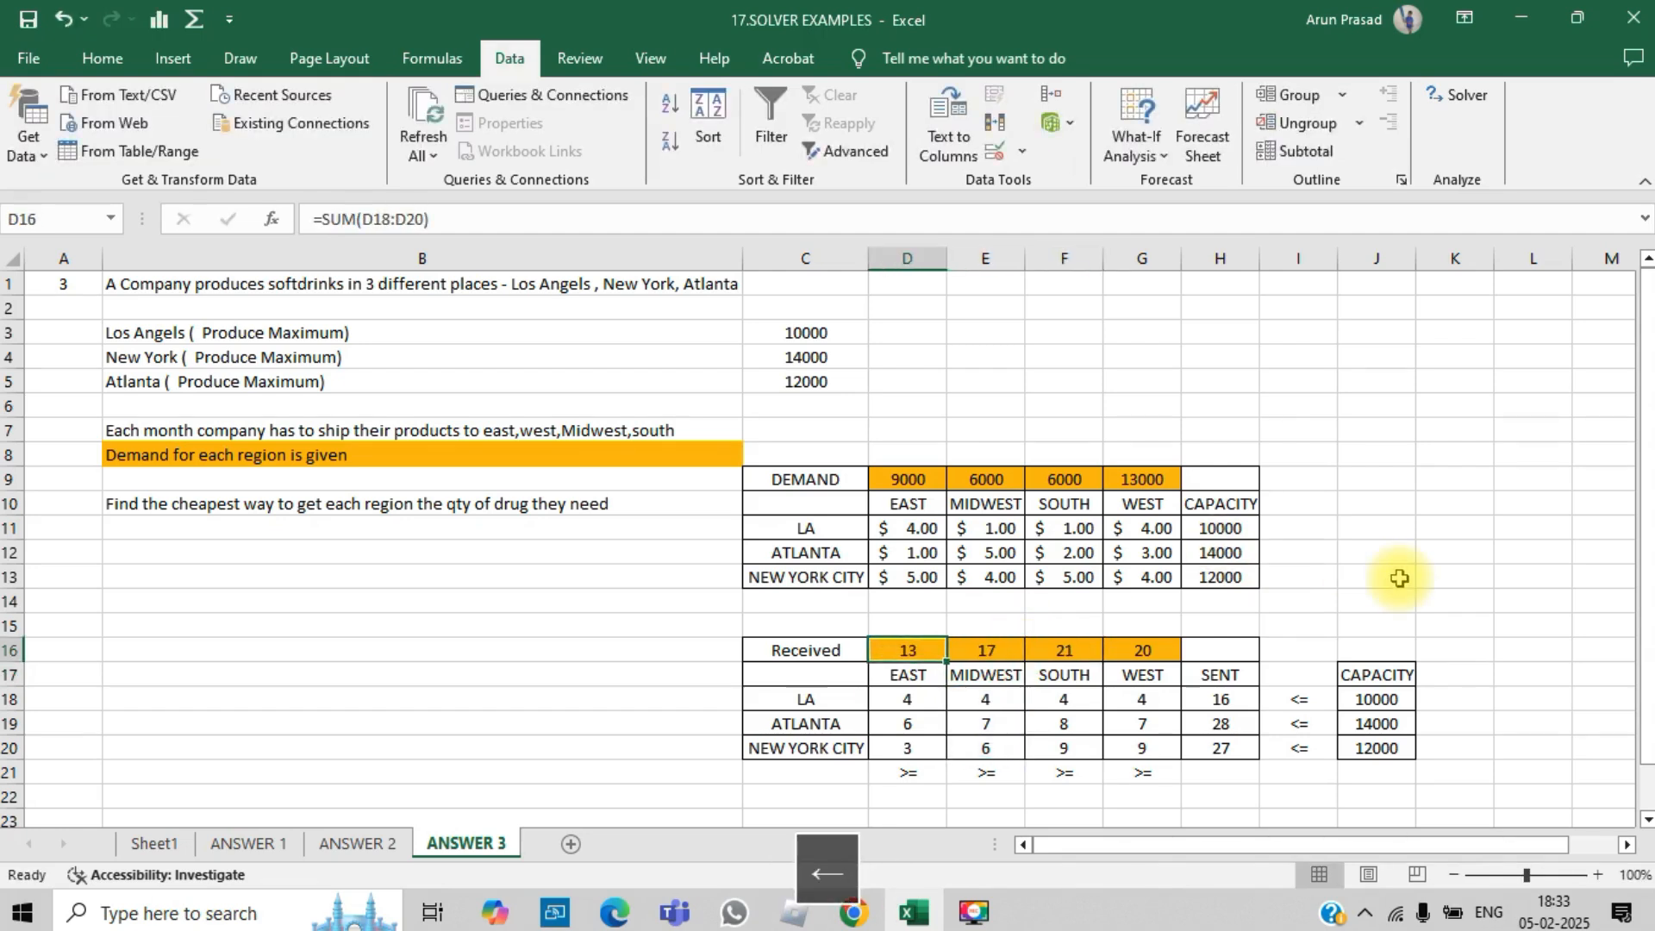
pyautogui.hotkey('shift', 'Right')
pyautogui.hotkey('shift', 'Right')
pyautogui.hotkey('shift', 'Right')
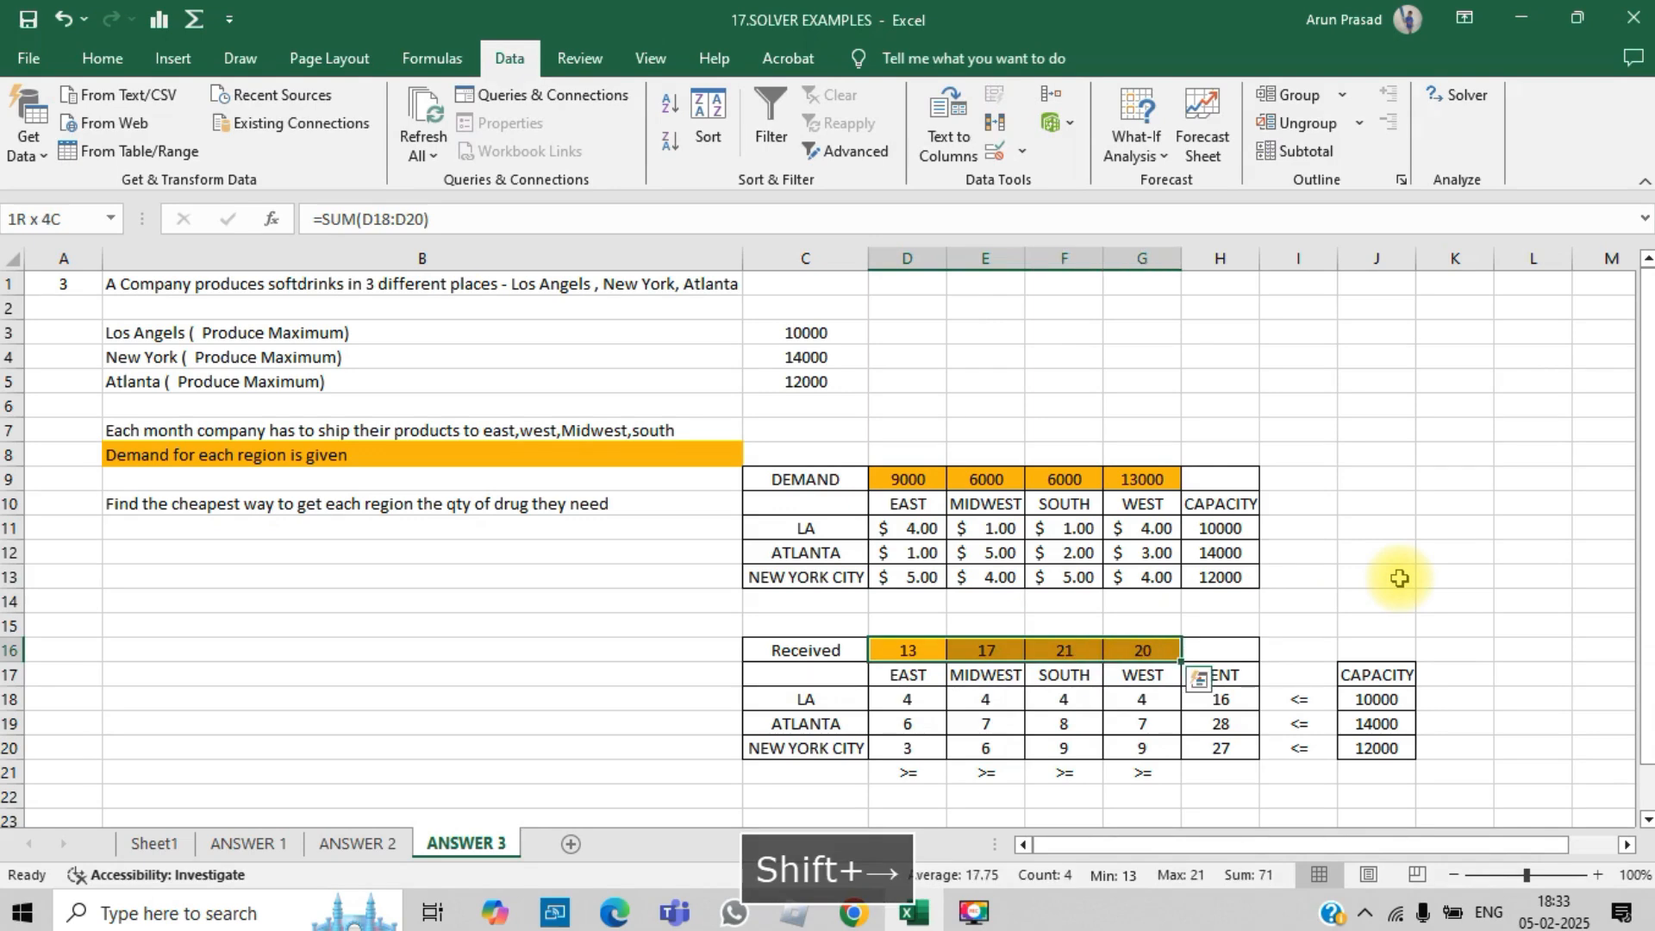
pyautogui.moveTo(906, 479); pyautogui.dragTo(1144, 479)
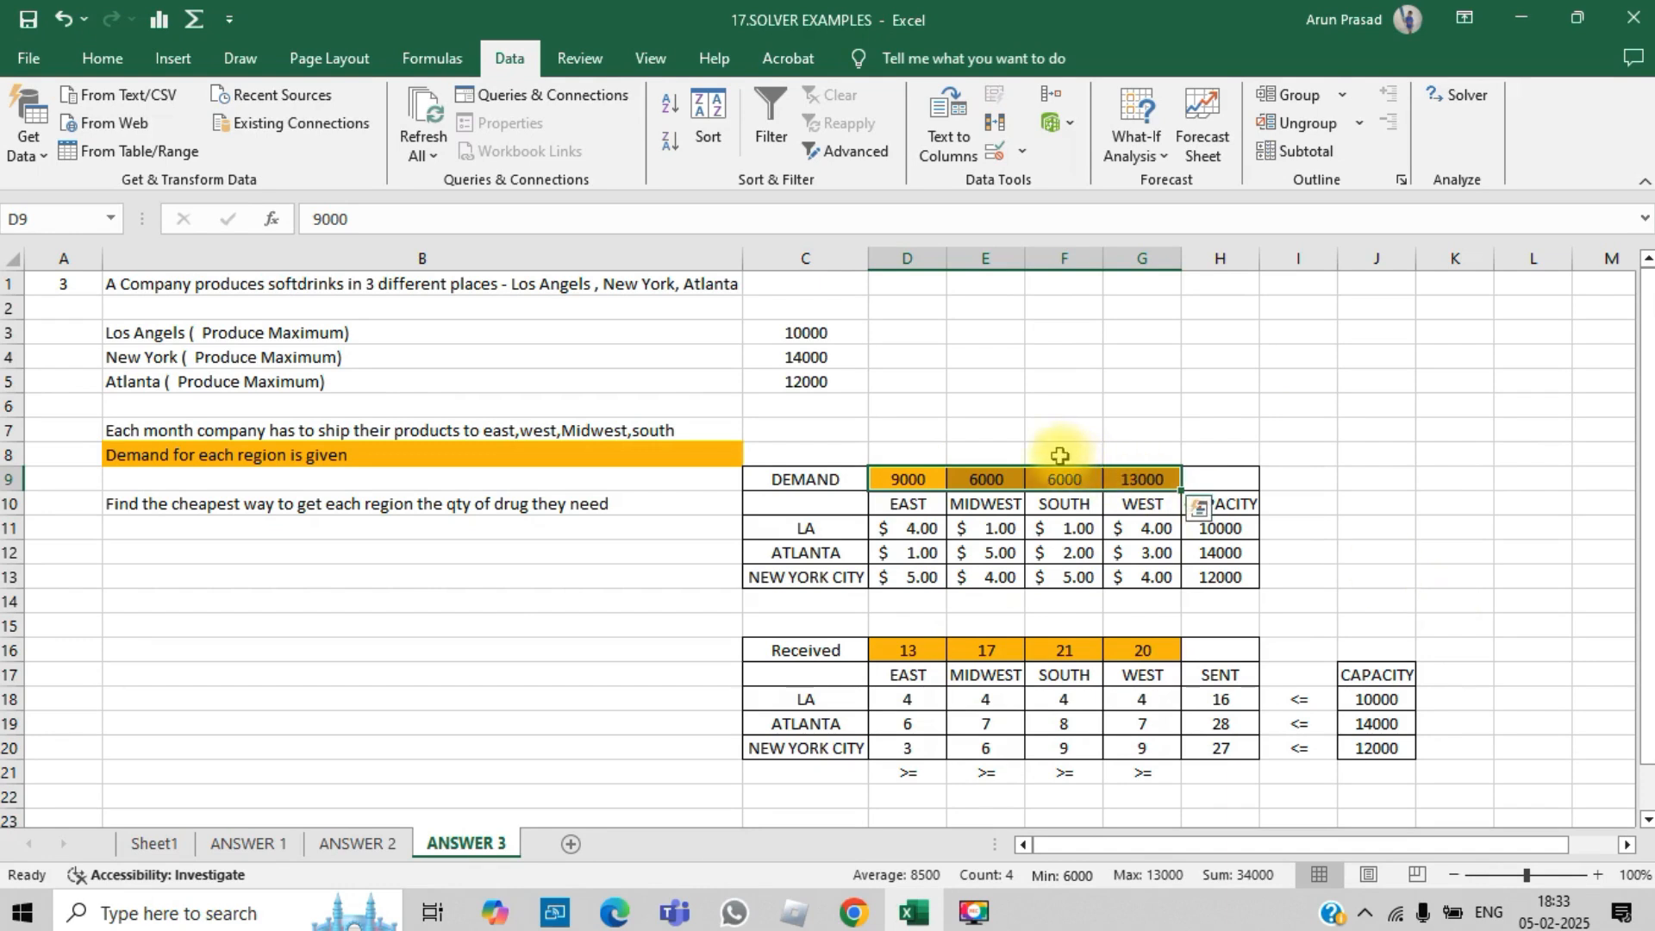
pyautogui.click(1480, 515)
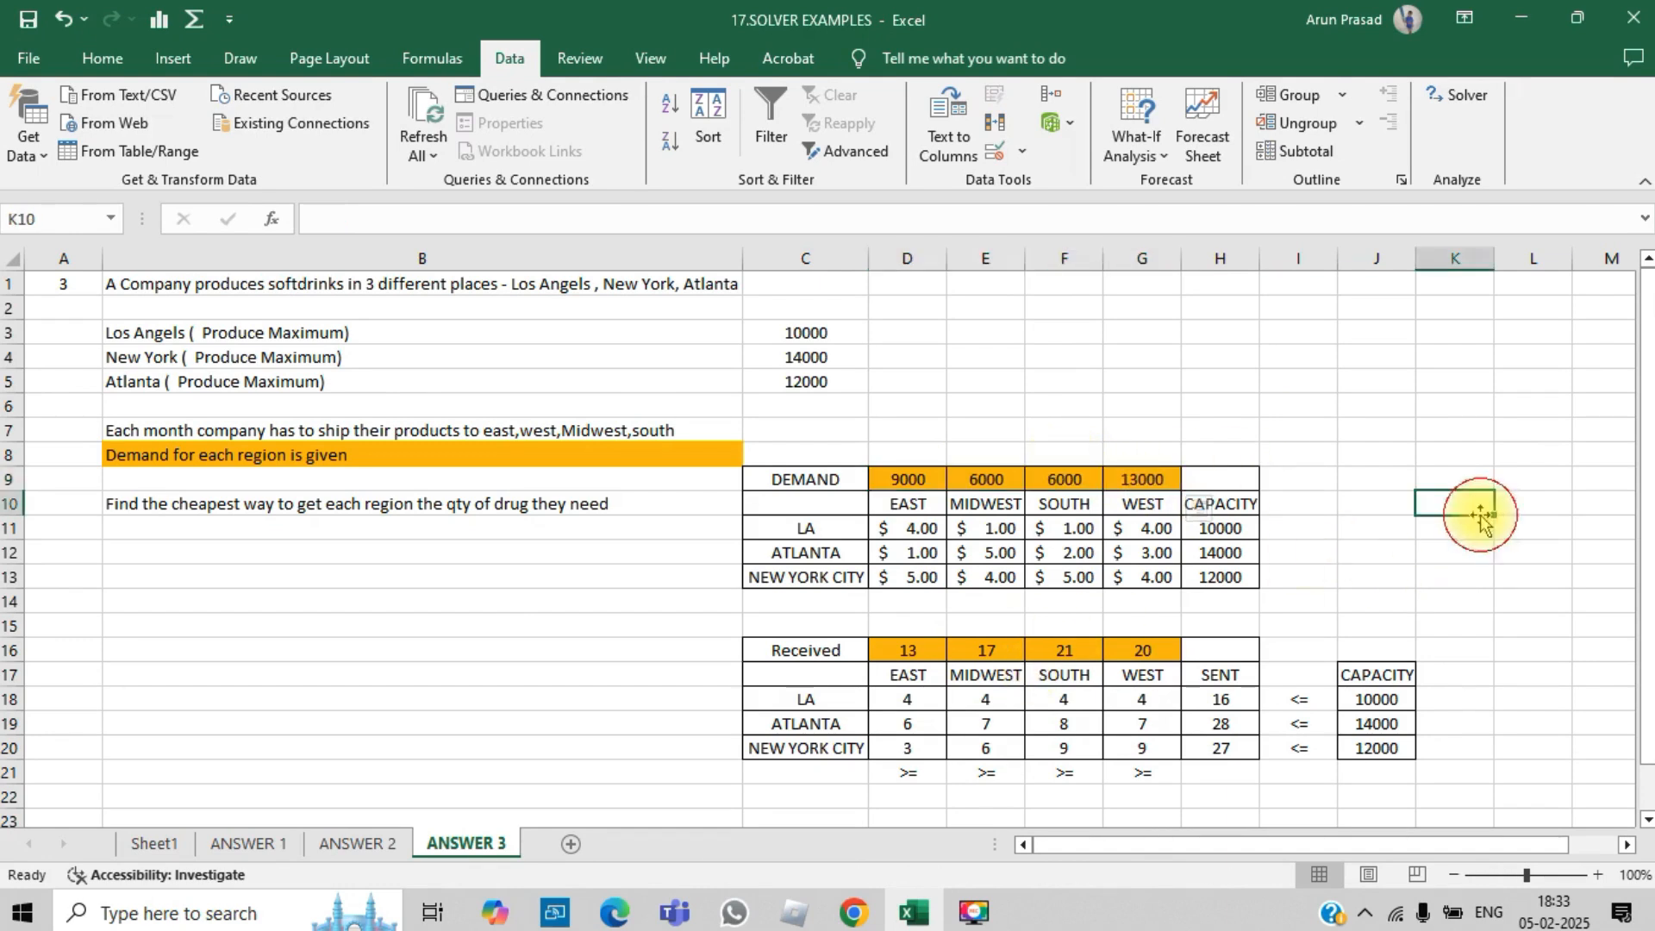
pyautogui.moveTo(1647, 340); pyautogui.dragTo(1647, 388)
# - Try to build the TOTAL COST formula in D24 by adding each unit cost multiplied by its shipment
pyautogui.click(929, 794)
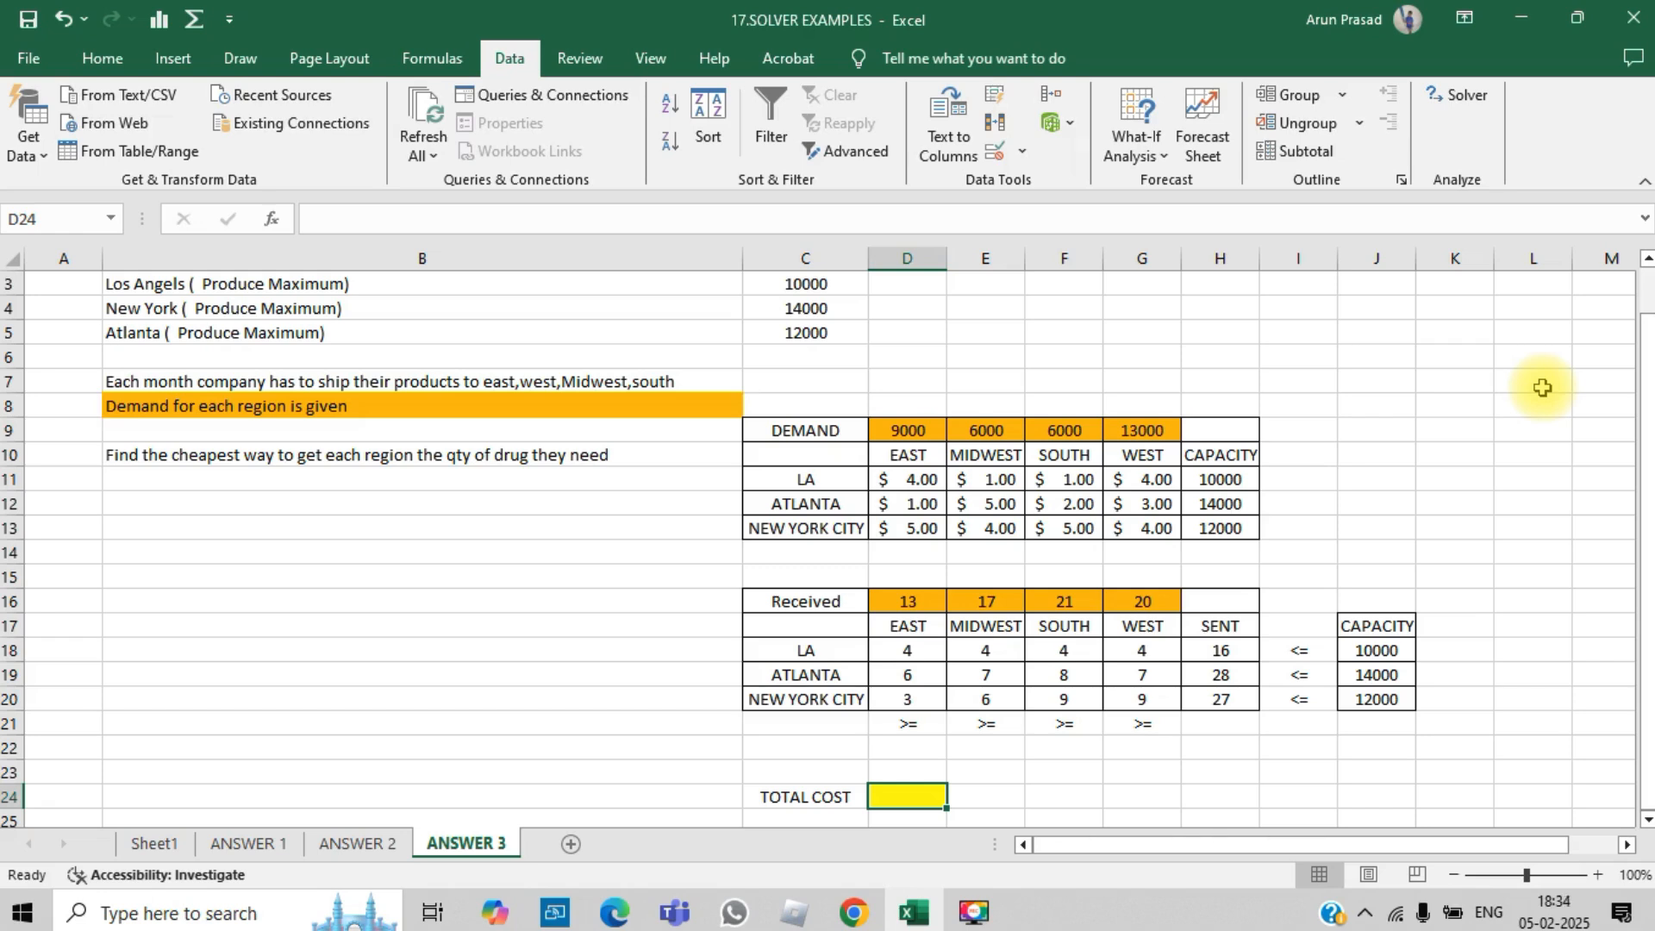
pyautogui.write('=')
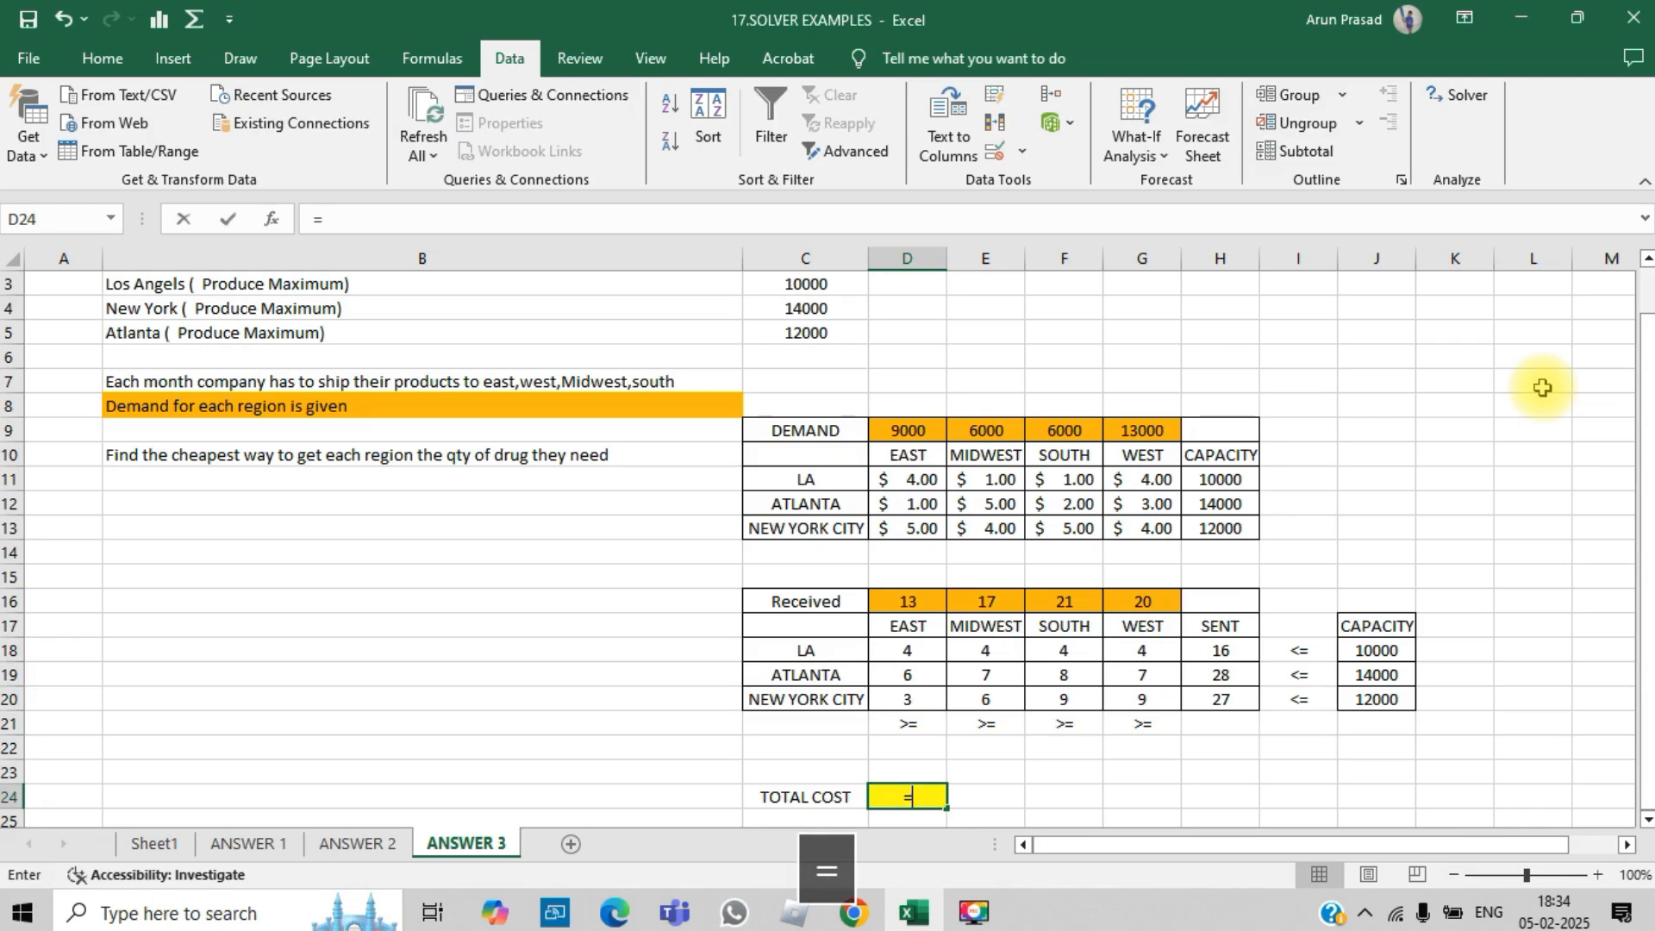
pyautogui.click(936, 476)
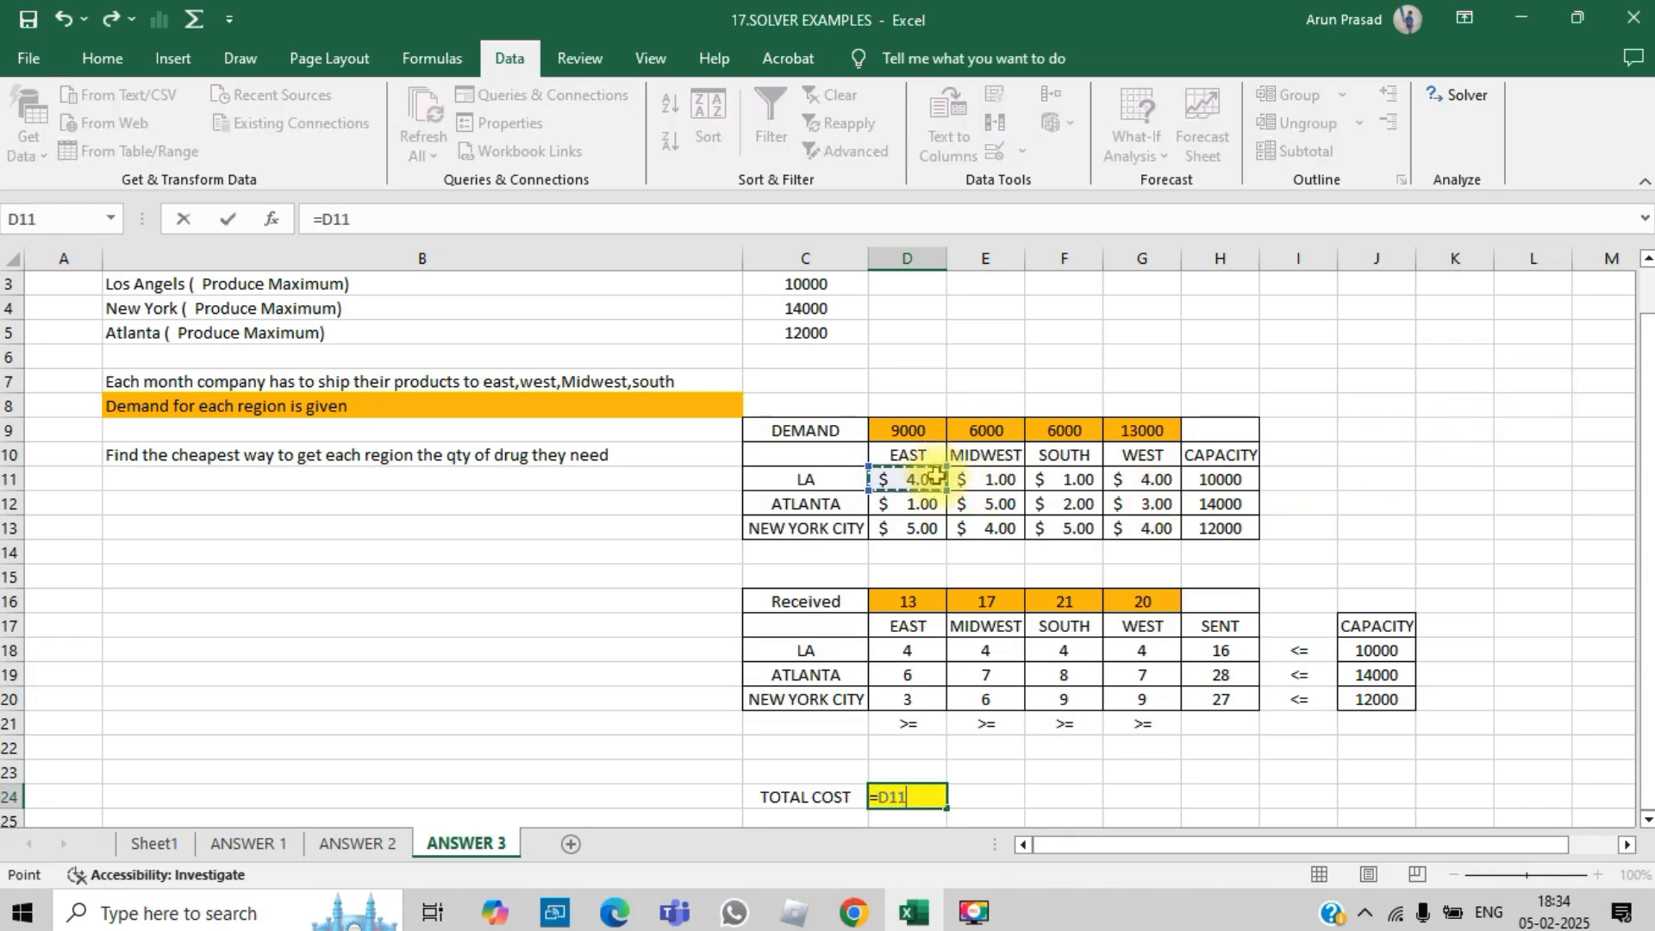
pyautogui.write('*')
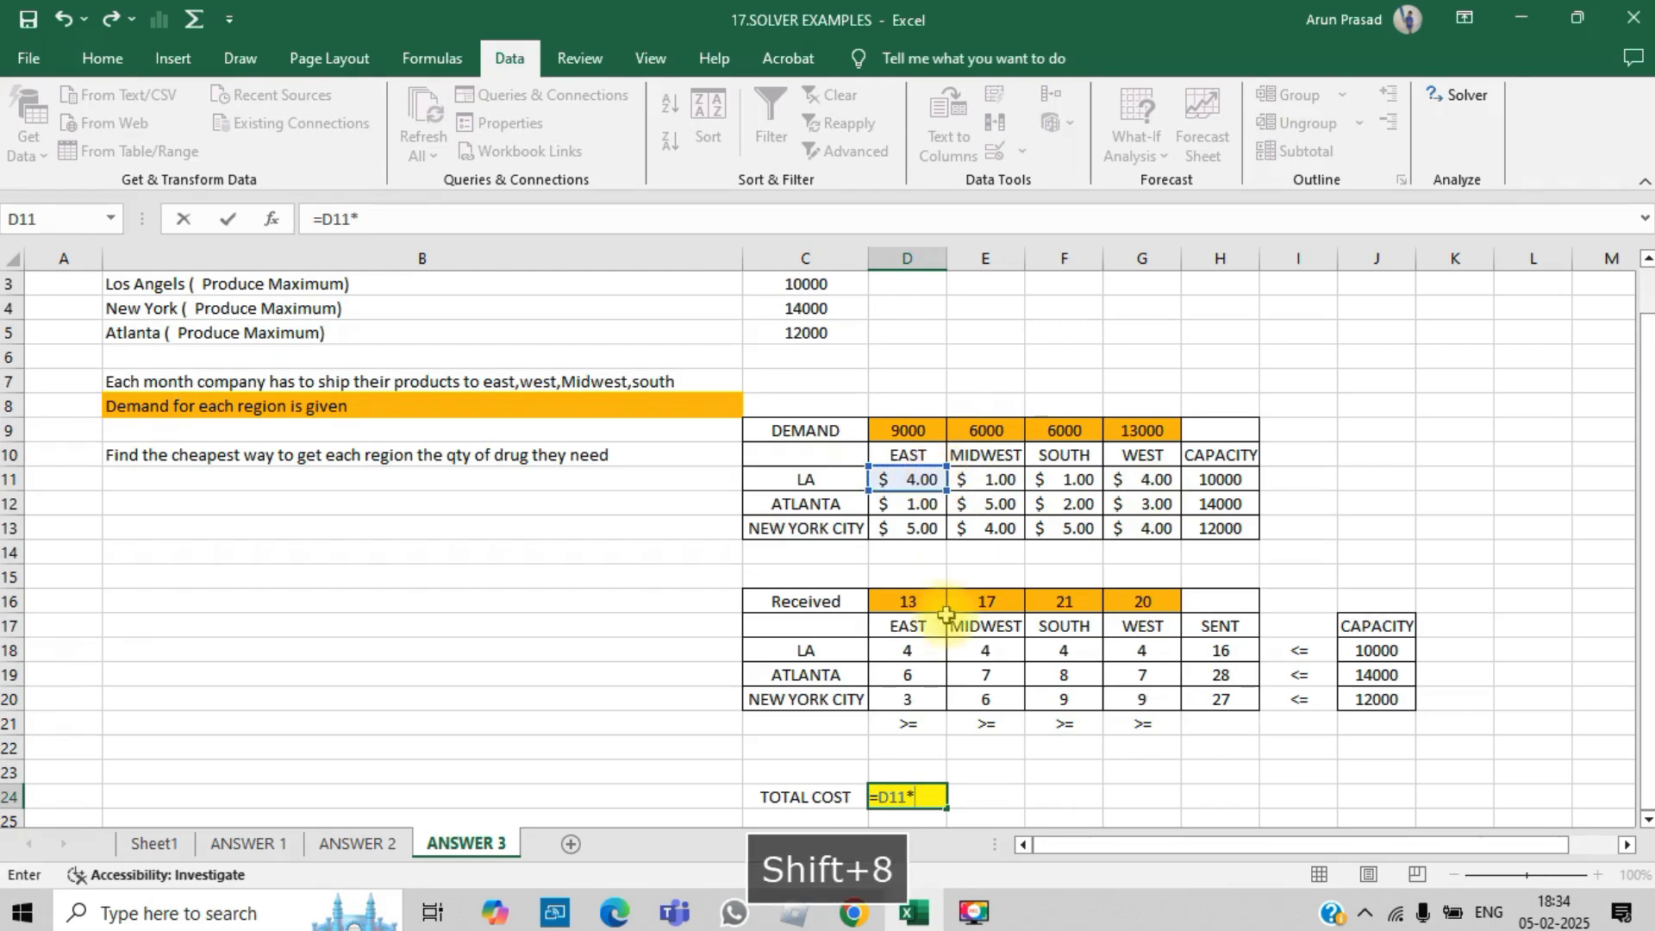
pyautogui.click(907, 649)
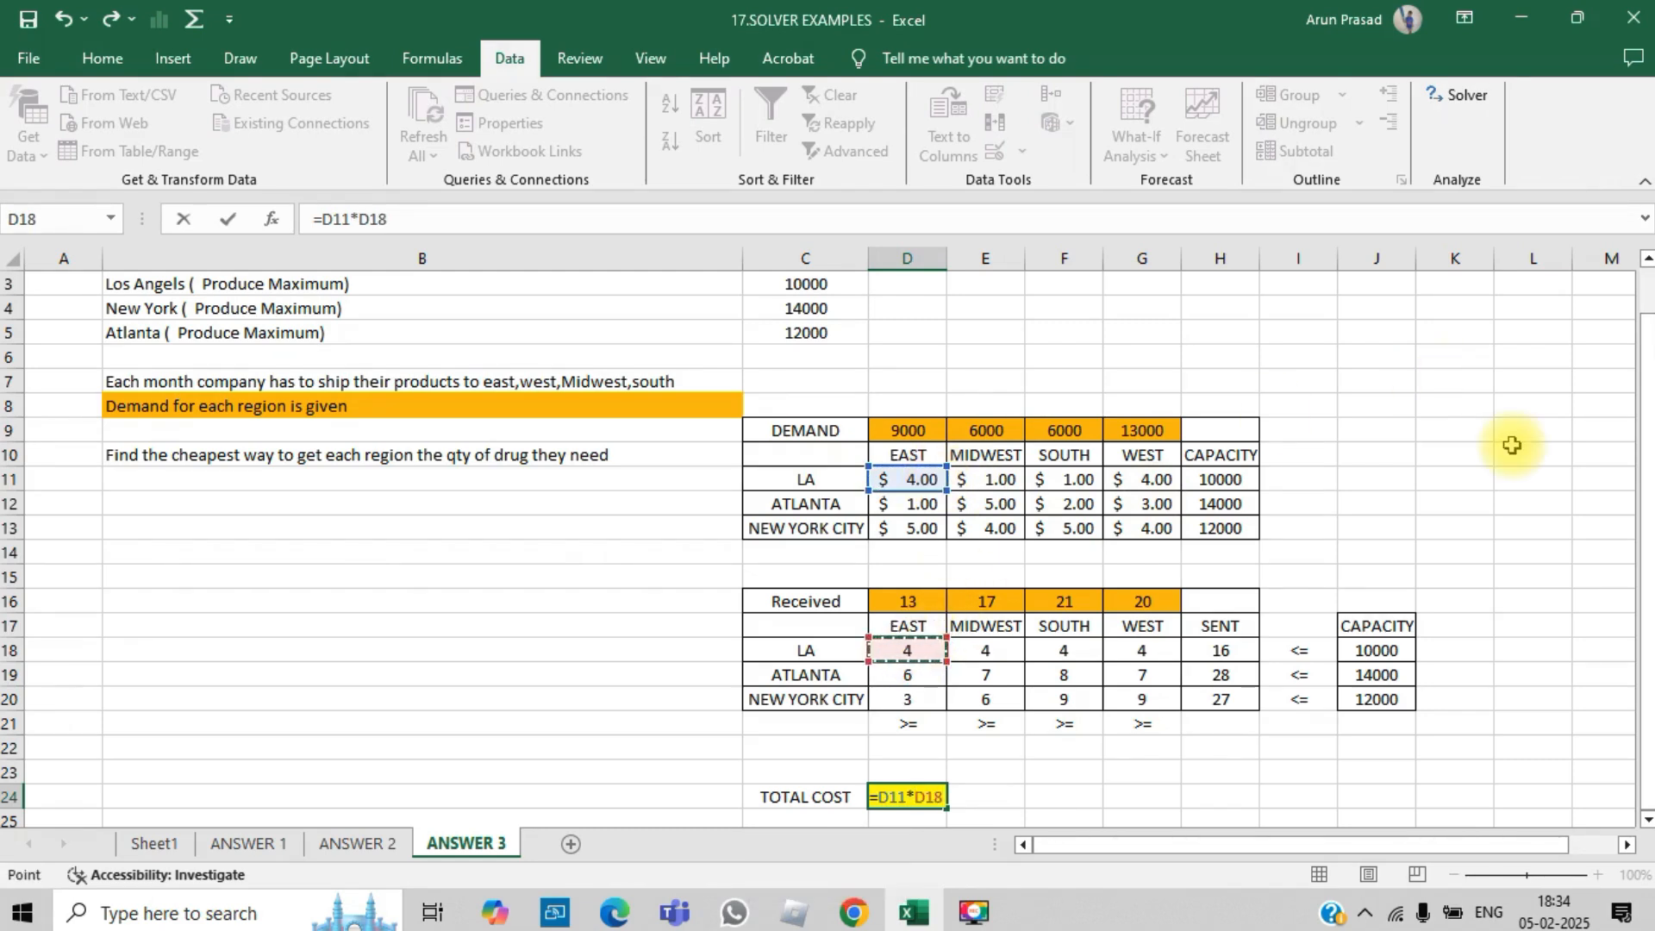
pyautogui.write('+')
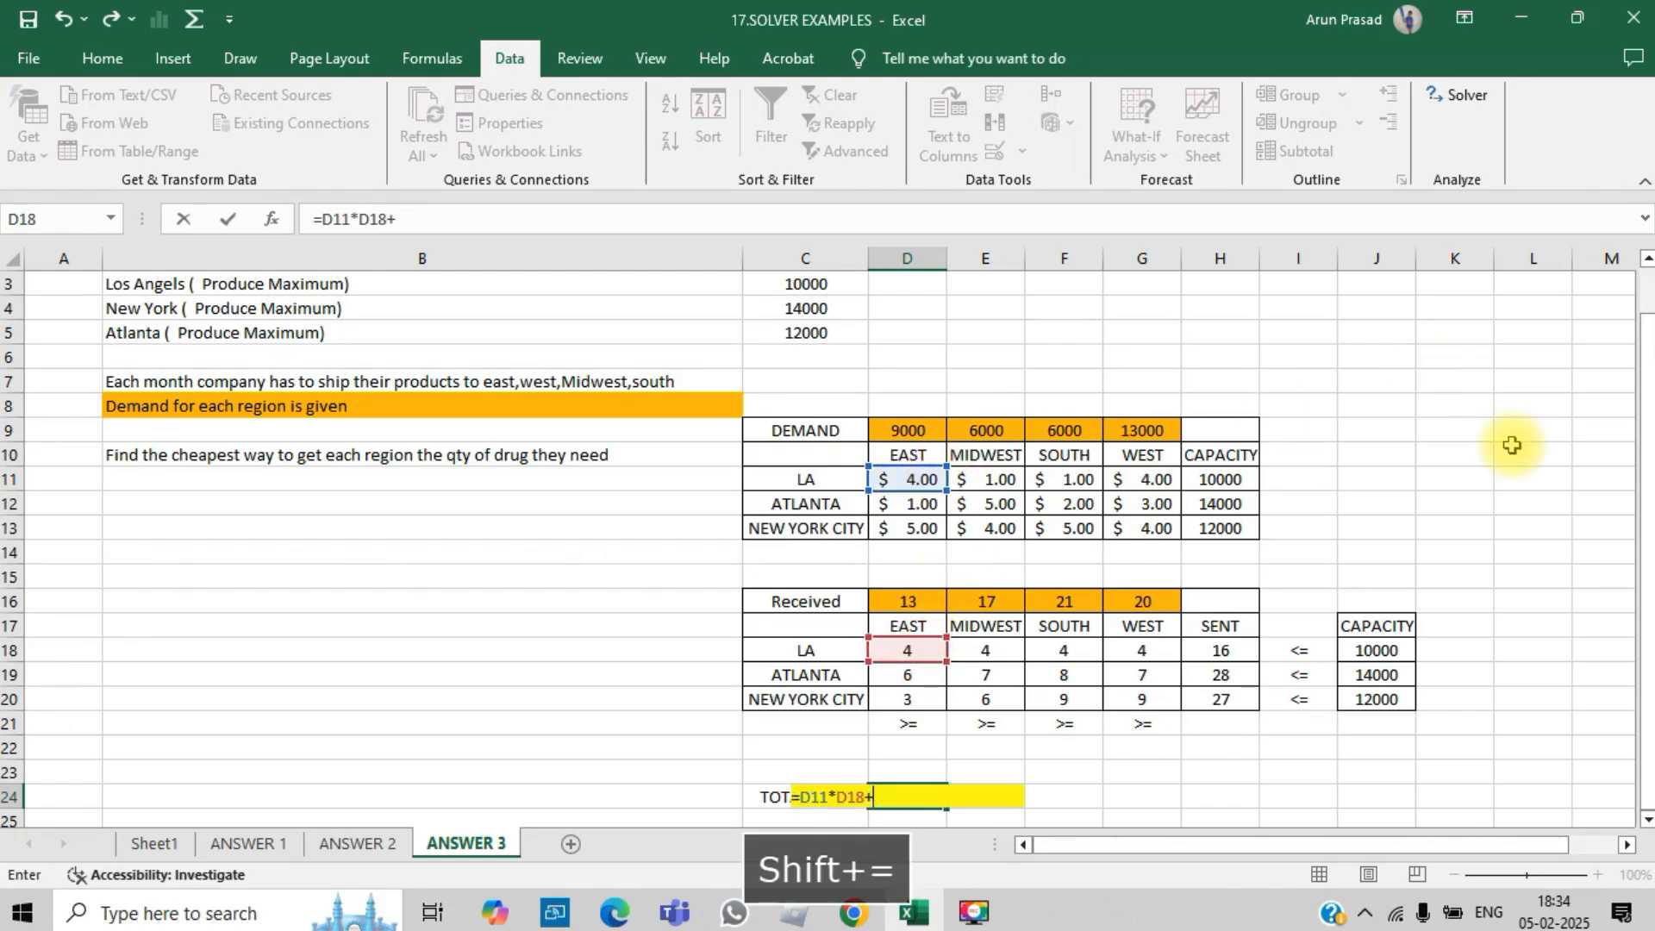
pyautogui.click(974, 484)
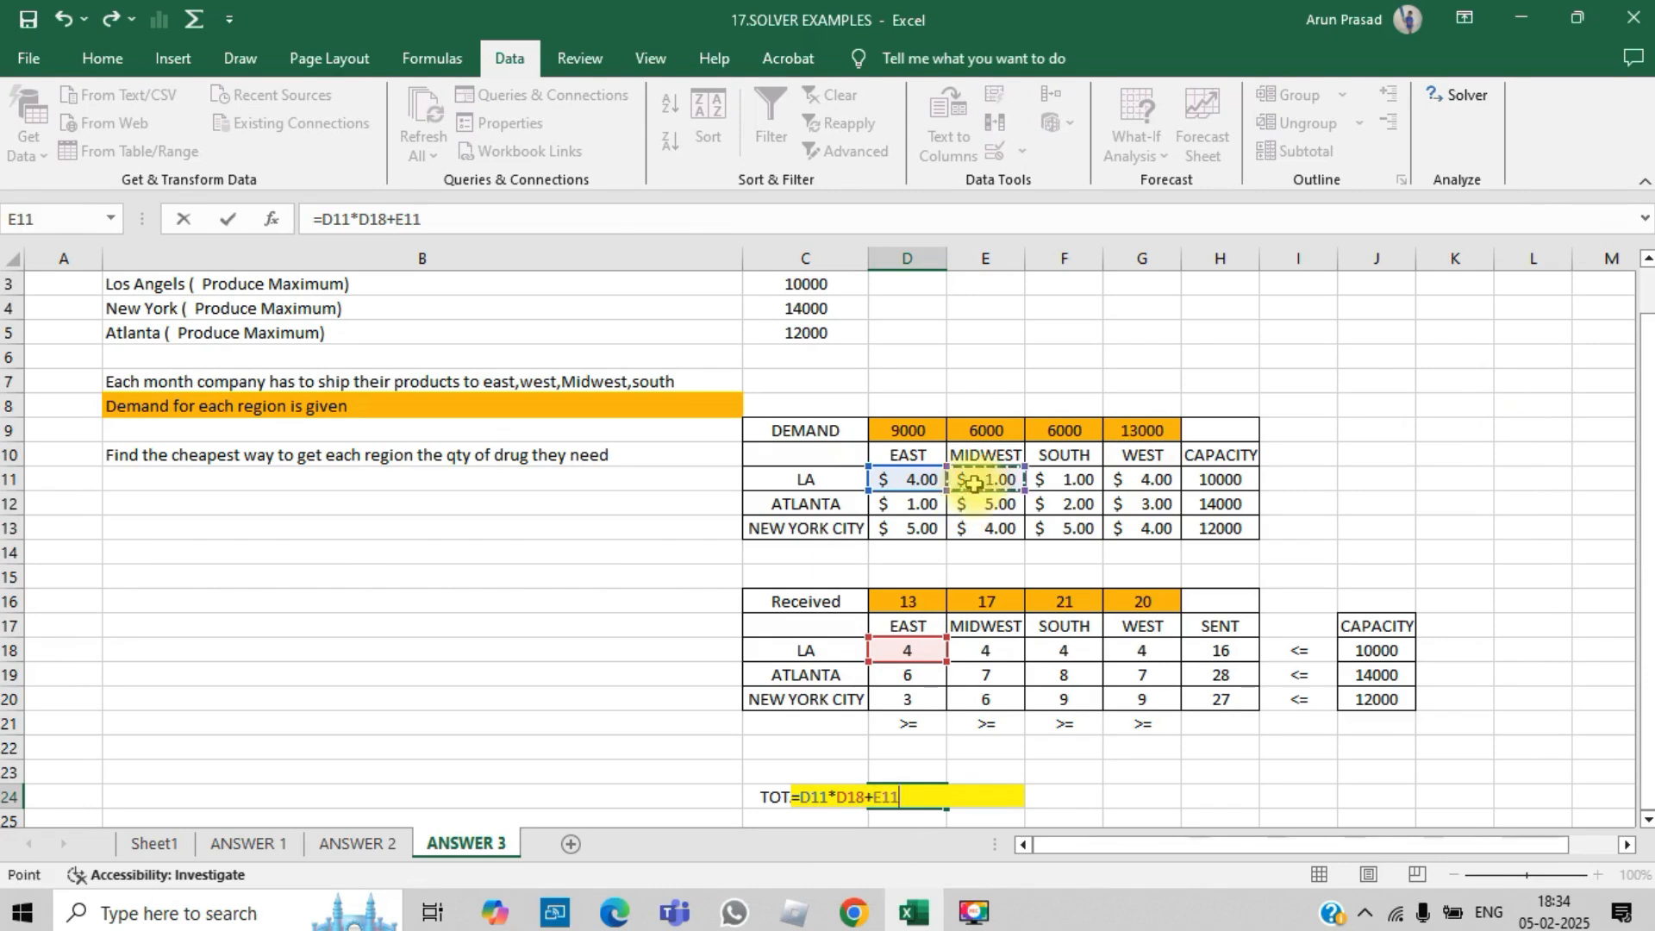
pyautogui.write('*')
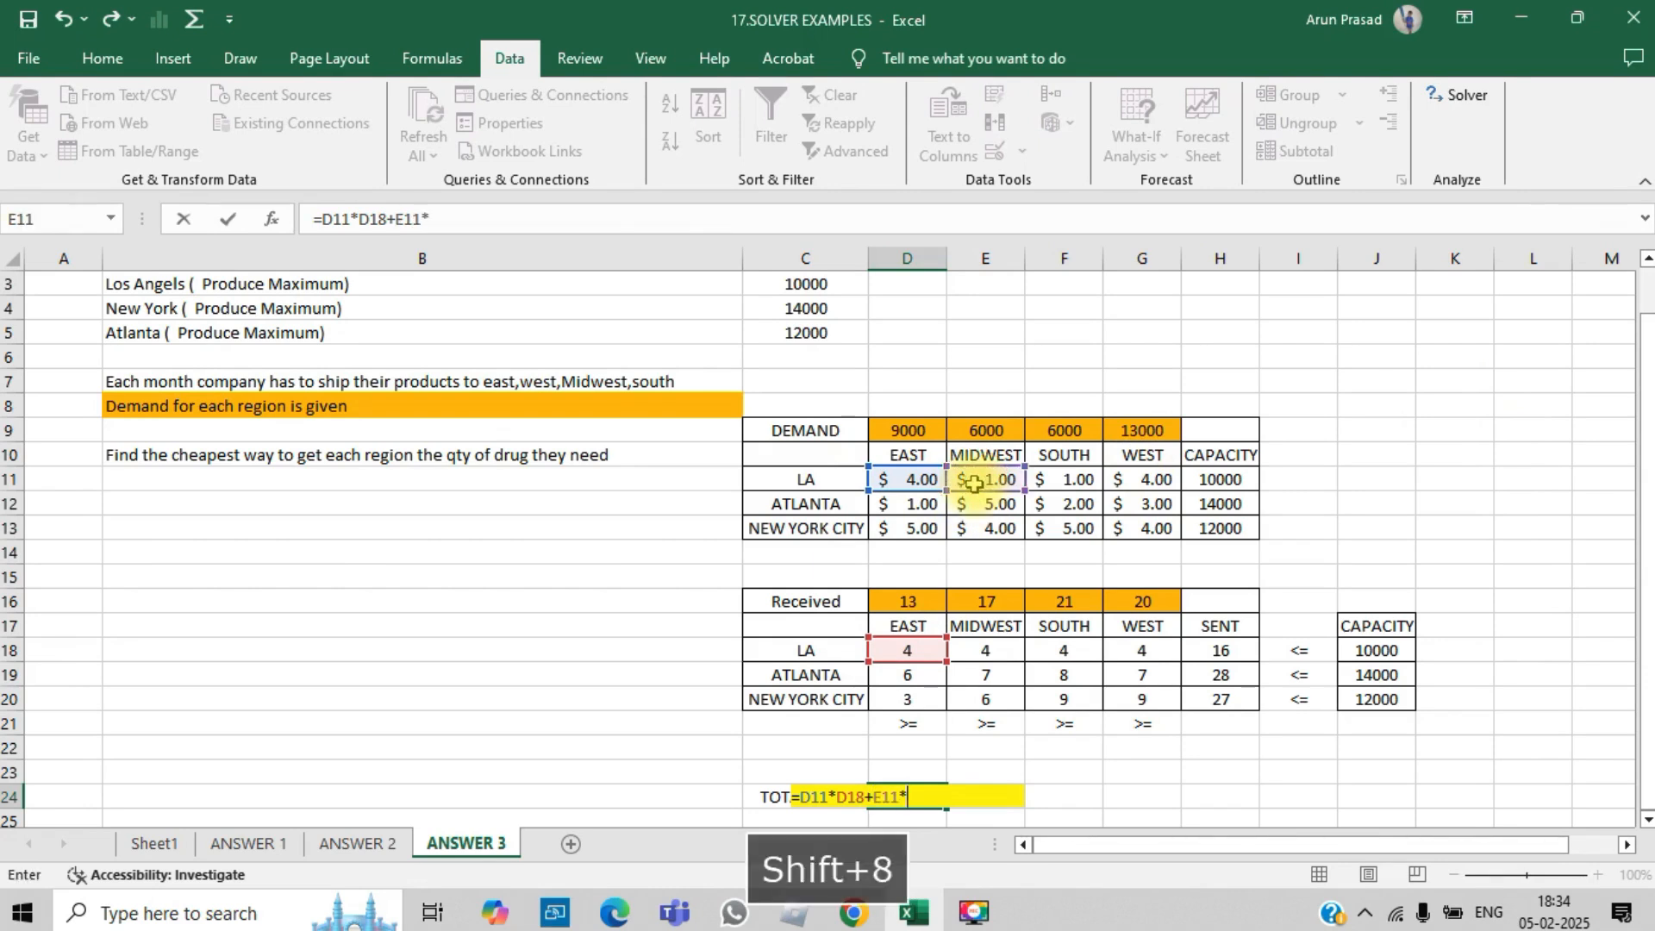
pyautogui.click(979, 649)
pyautogui.write('*')
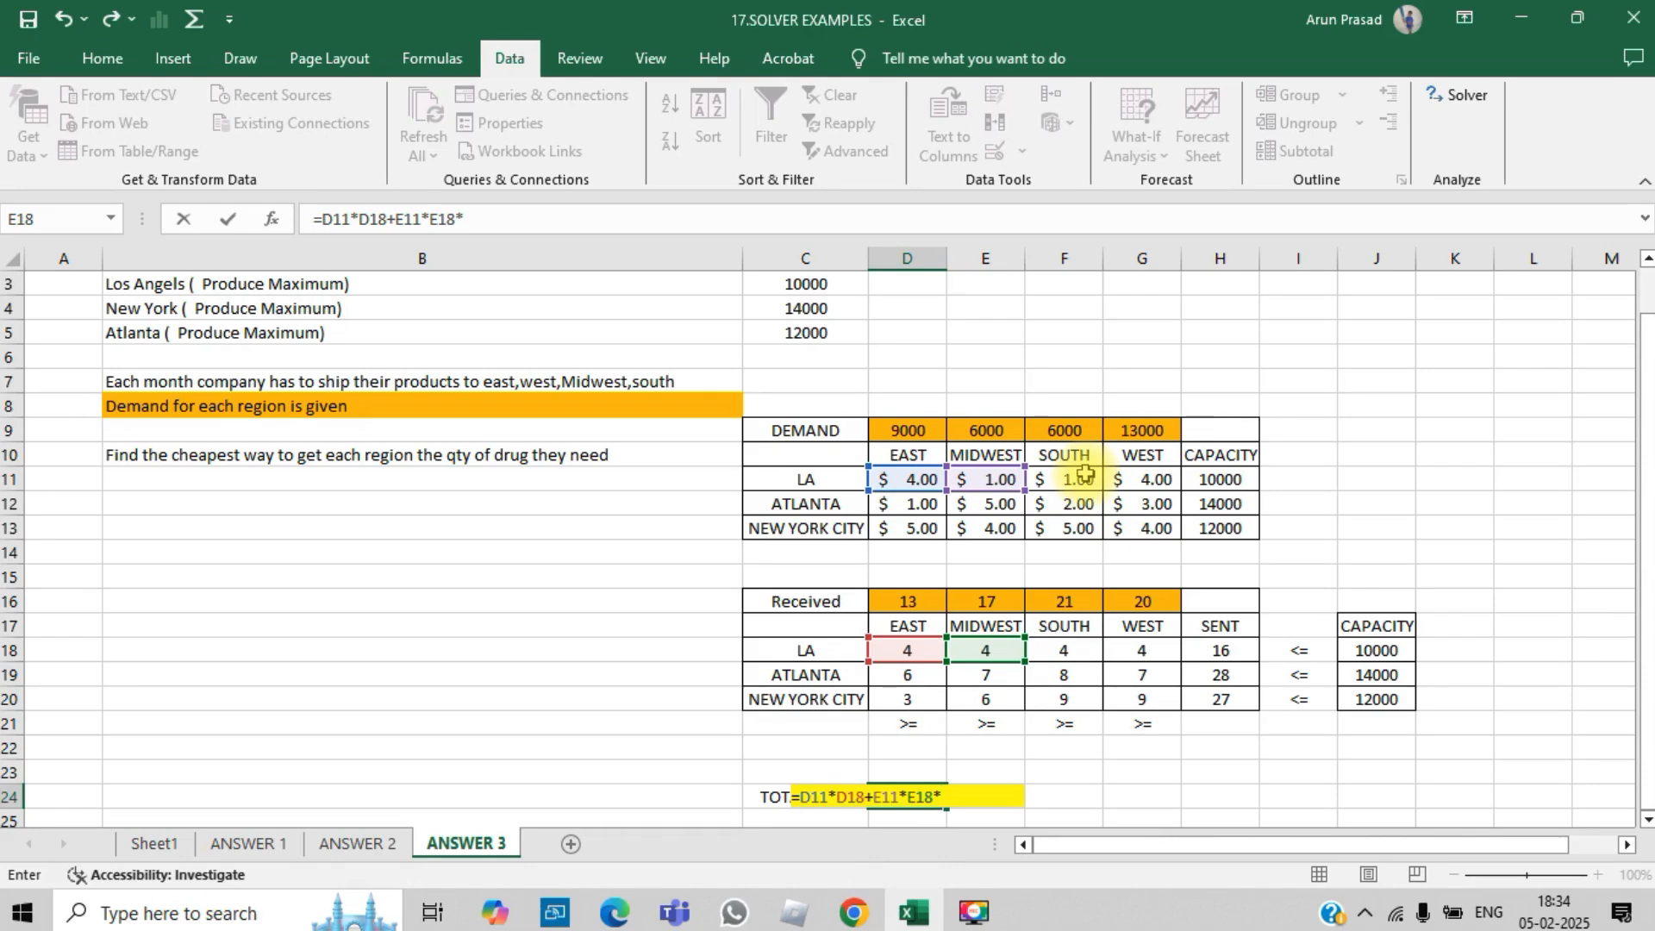
pyautogui.press('Return')
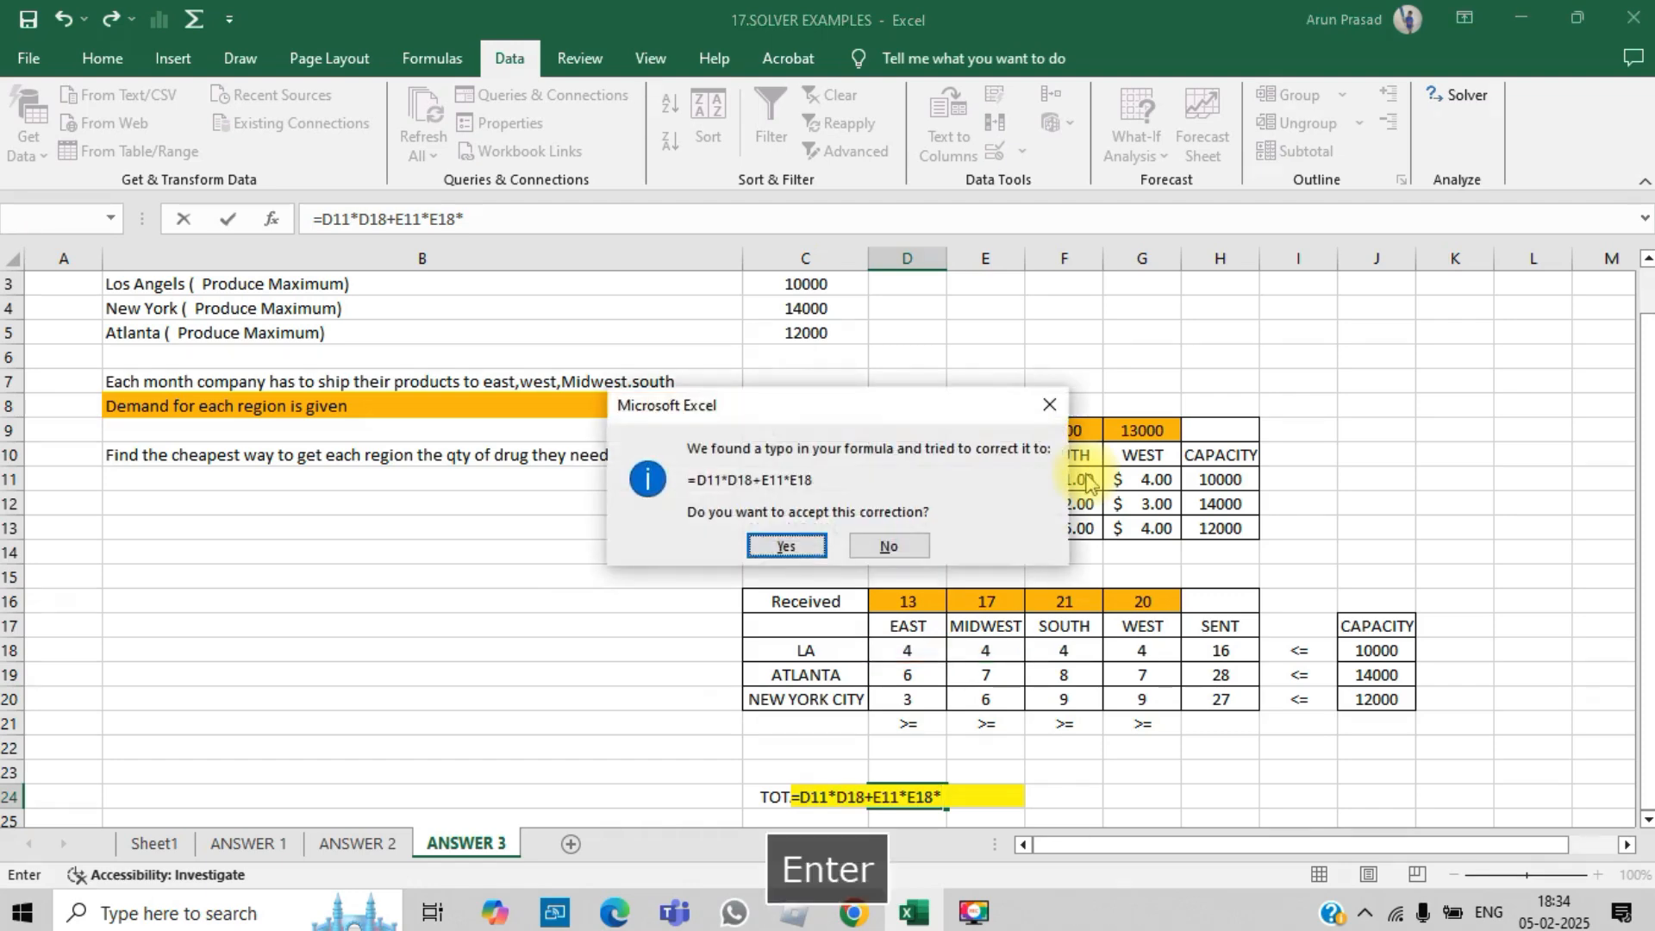
pyautogui.press('Escape')
pyautogui.press('Escape')
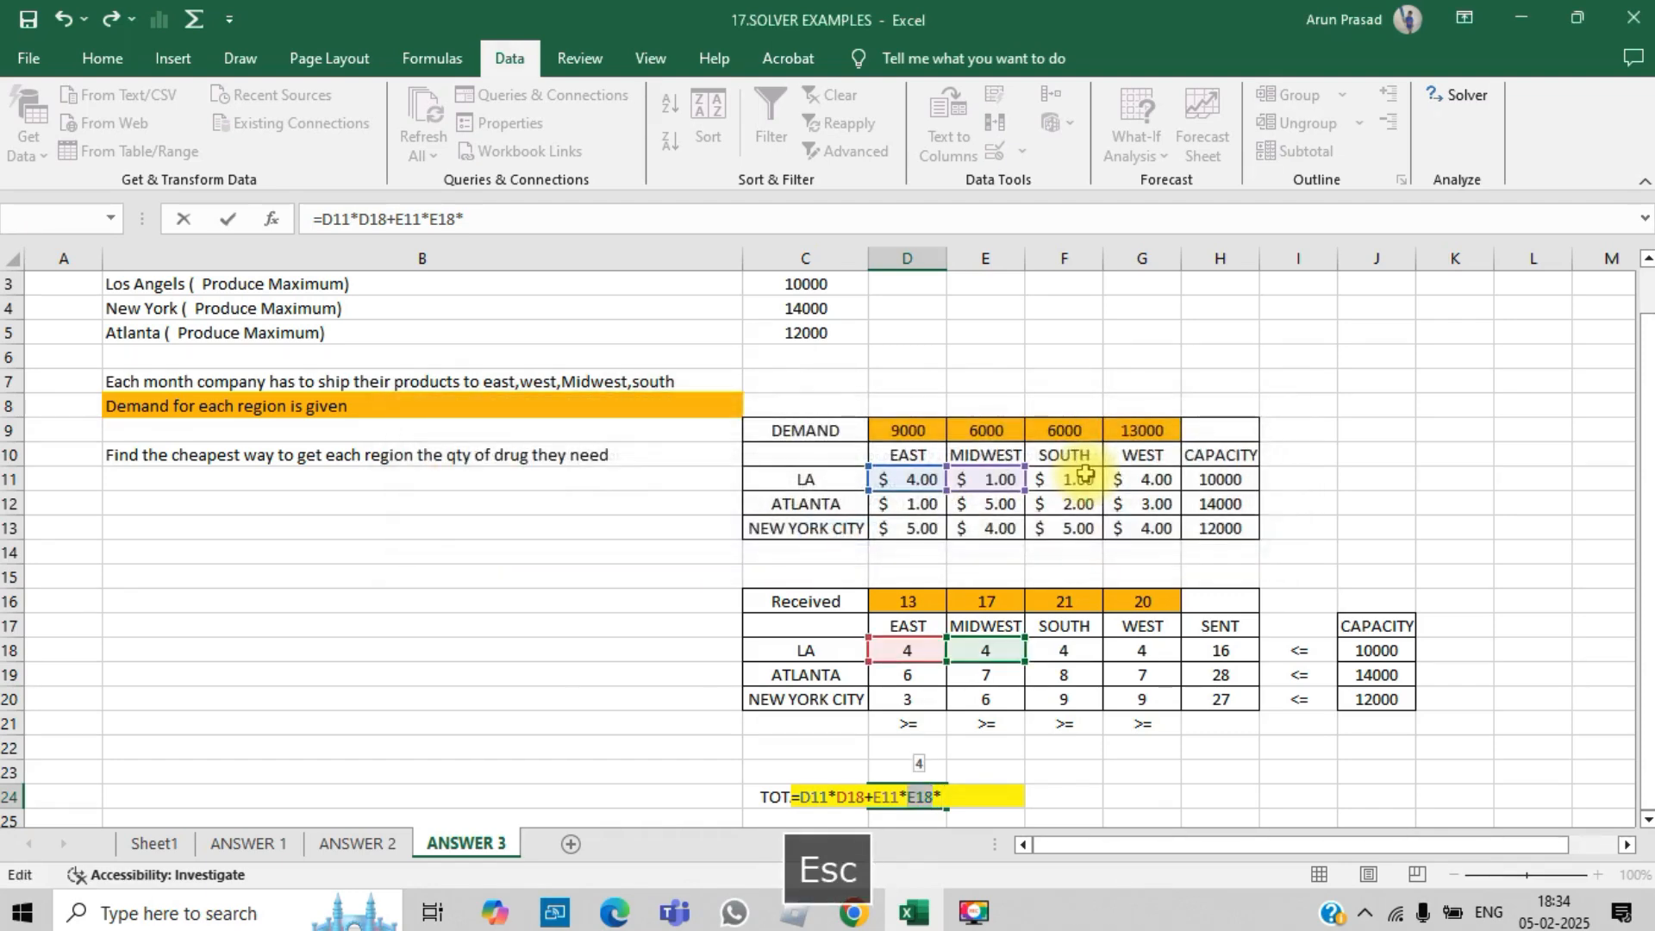
pyautogui.press('Escape')
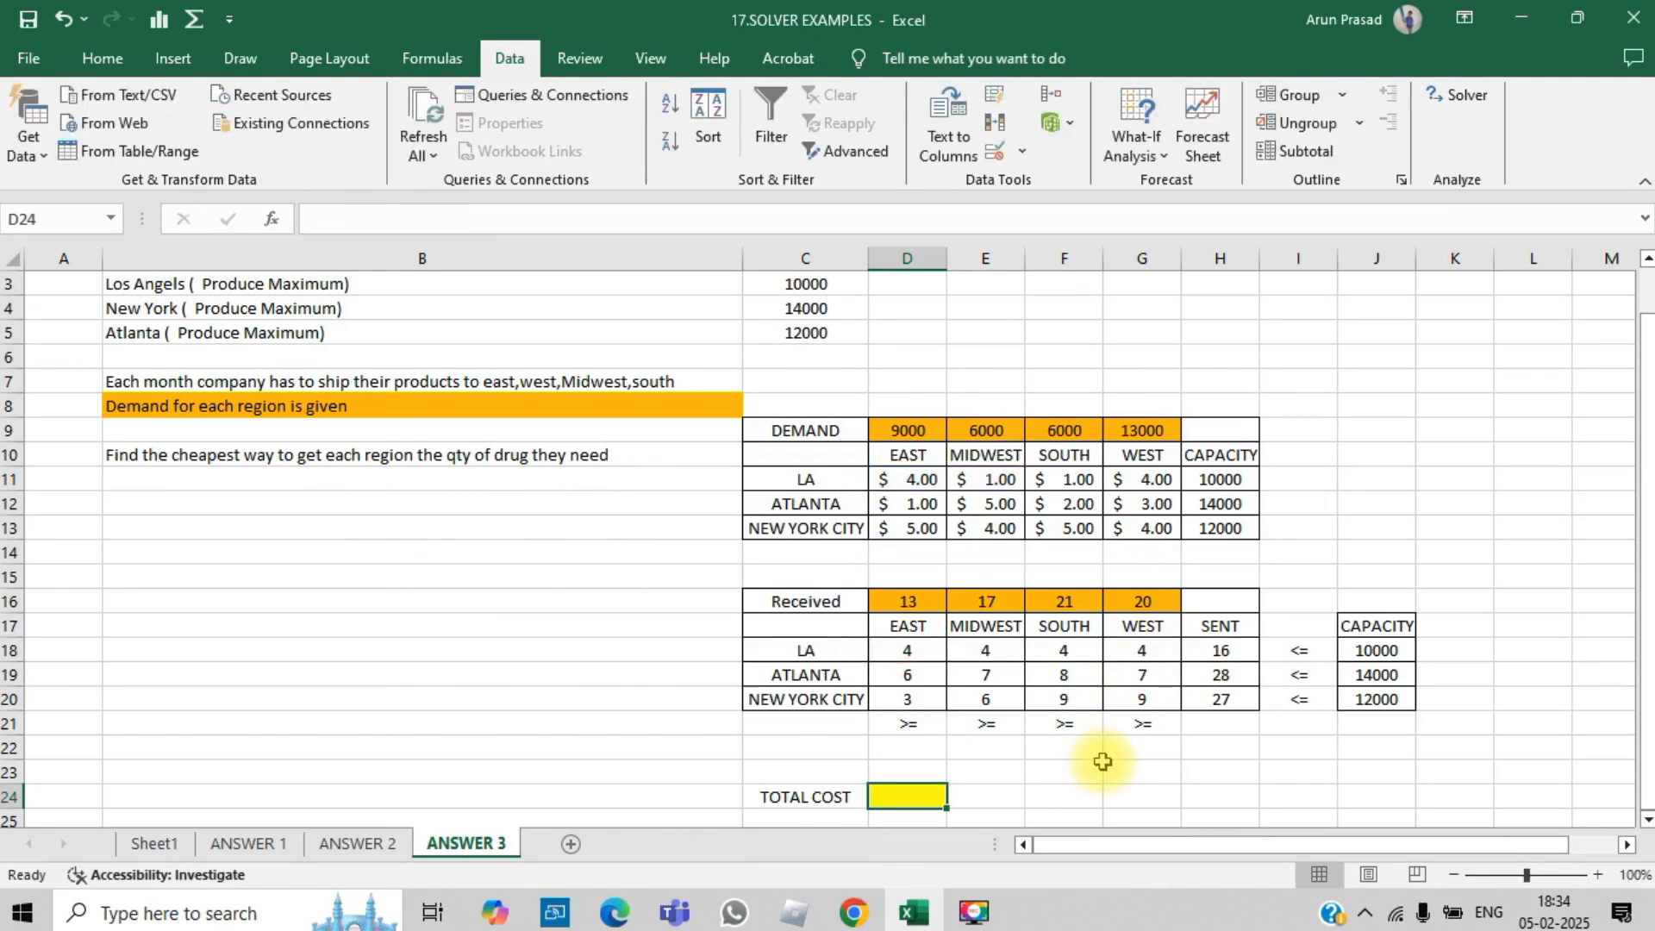
# - Enter =SUMPRODUCT(D11:G13,D18:G20) as the TOTAL COST in D24
pyautogui.write('=sum')
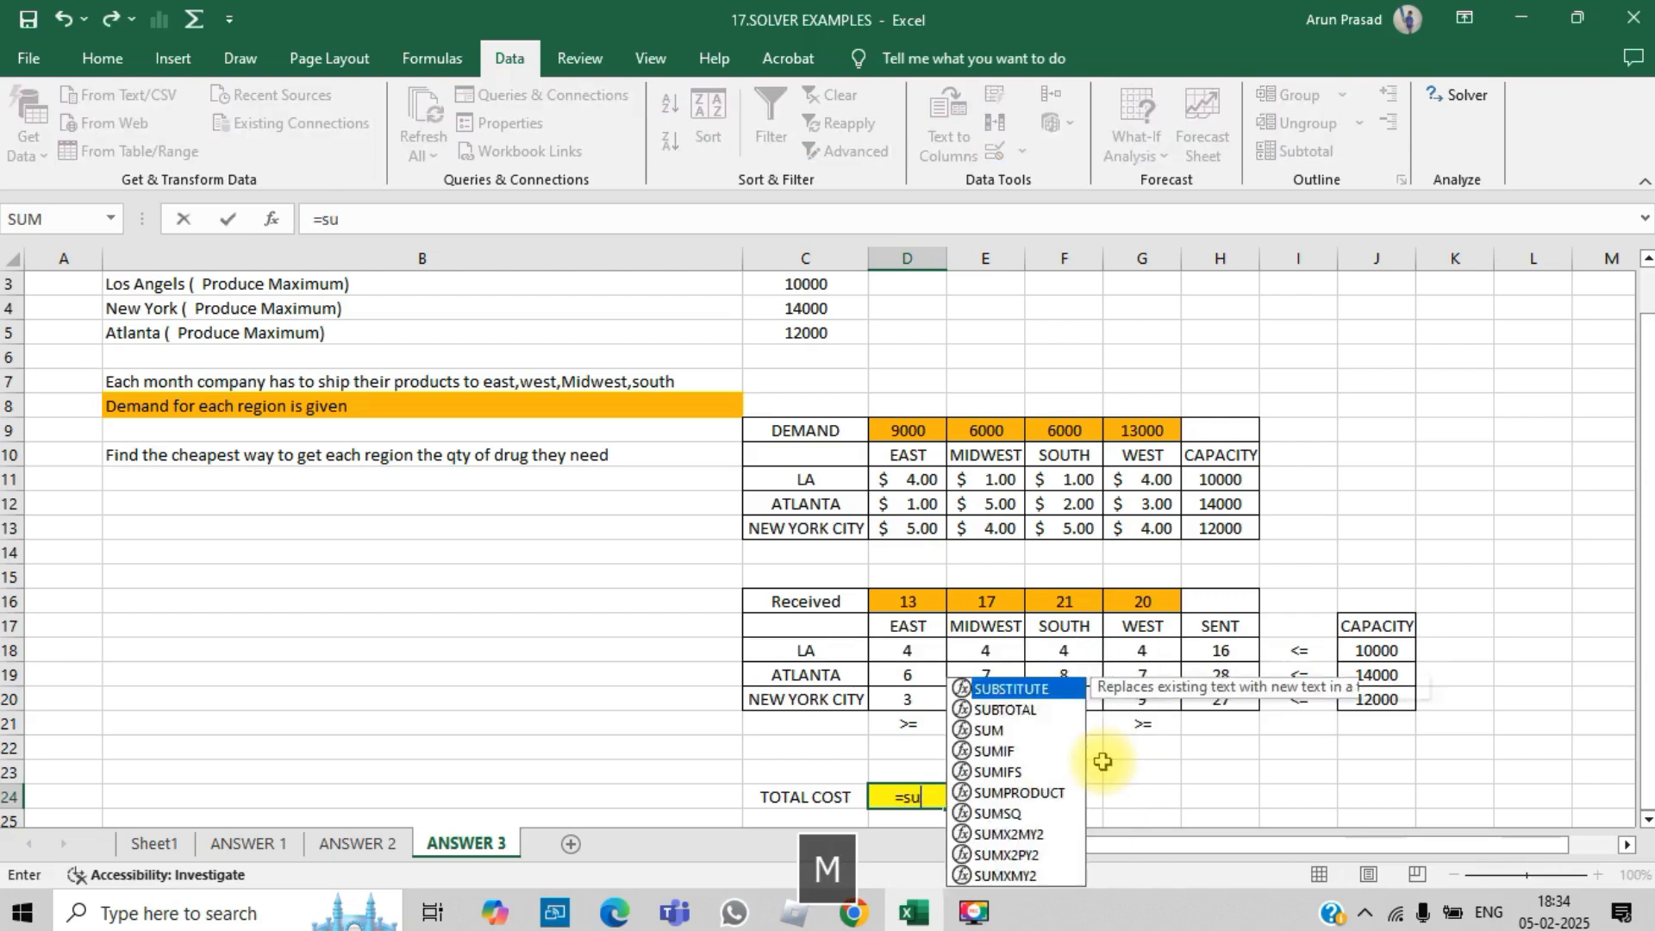
pyautogui.press('Down')
pyautogui.press('Down')
pyautogui.press('Down')
pyautogui.press('Tab')
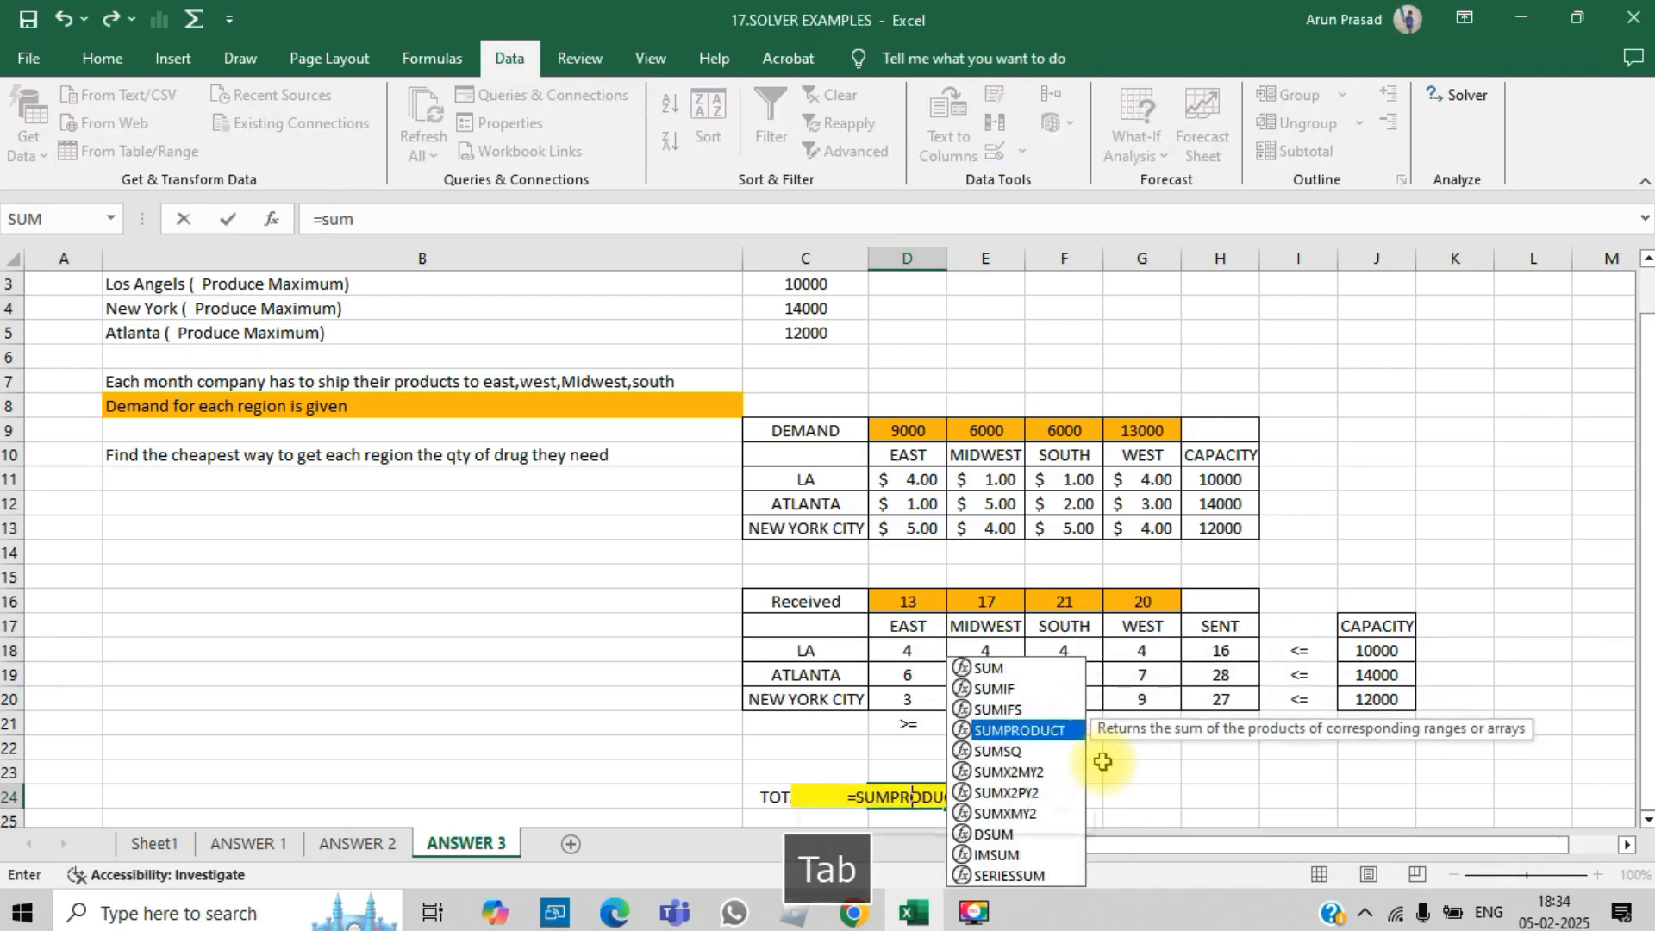
pyautogui.moveTo(918, 479); pyautogui.dragTo(1140, 541)
pyautogui.write(',')
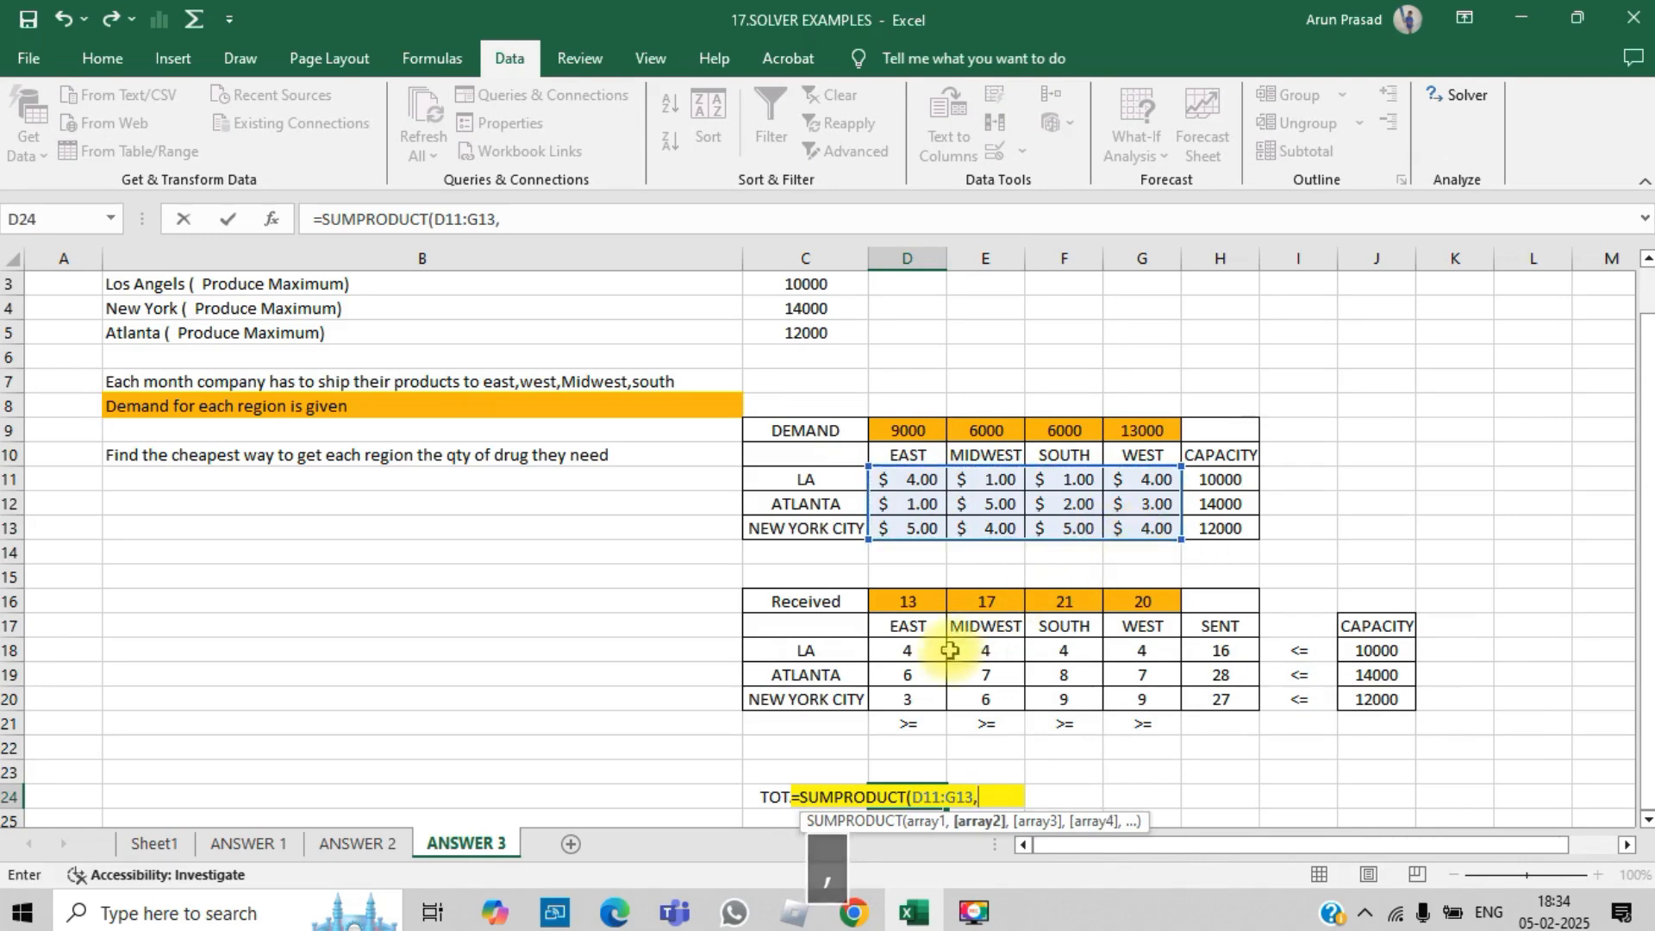
pyautogui.moveTo(916, 653); pyautogui.dragTo(1129, 701)
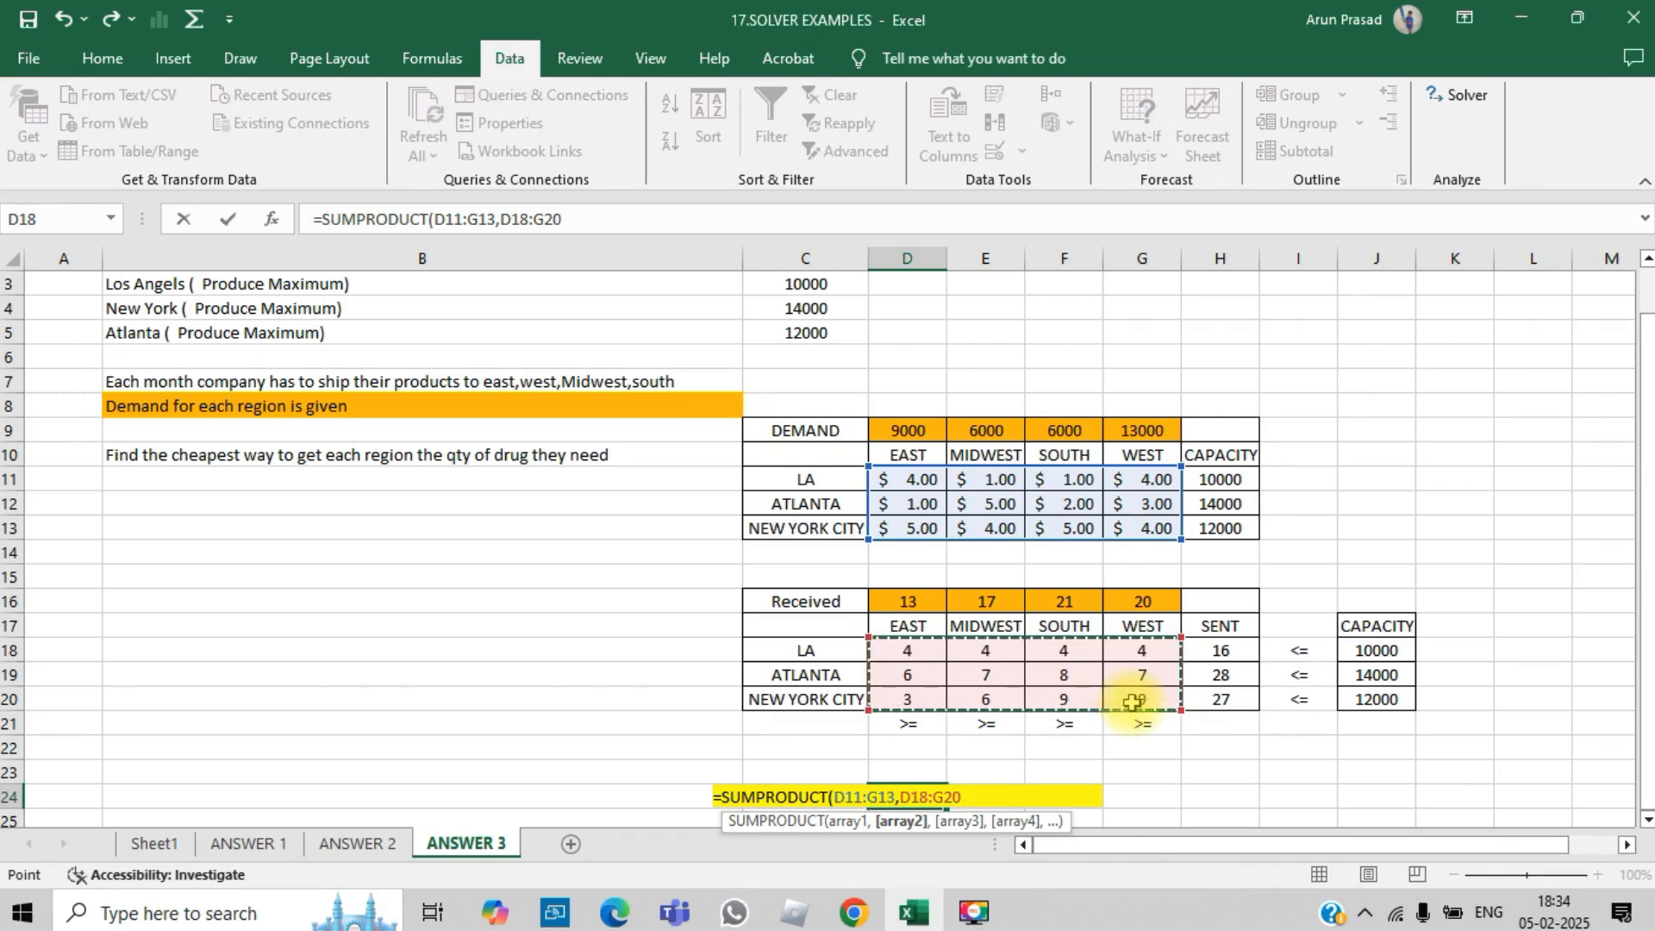
pyautogui.write(')')
pyautogui.press('Return')
pyautogui.press('Up')
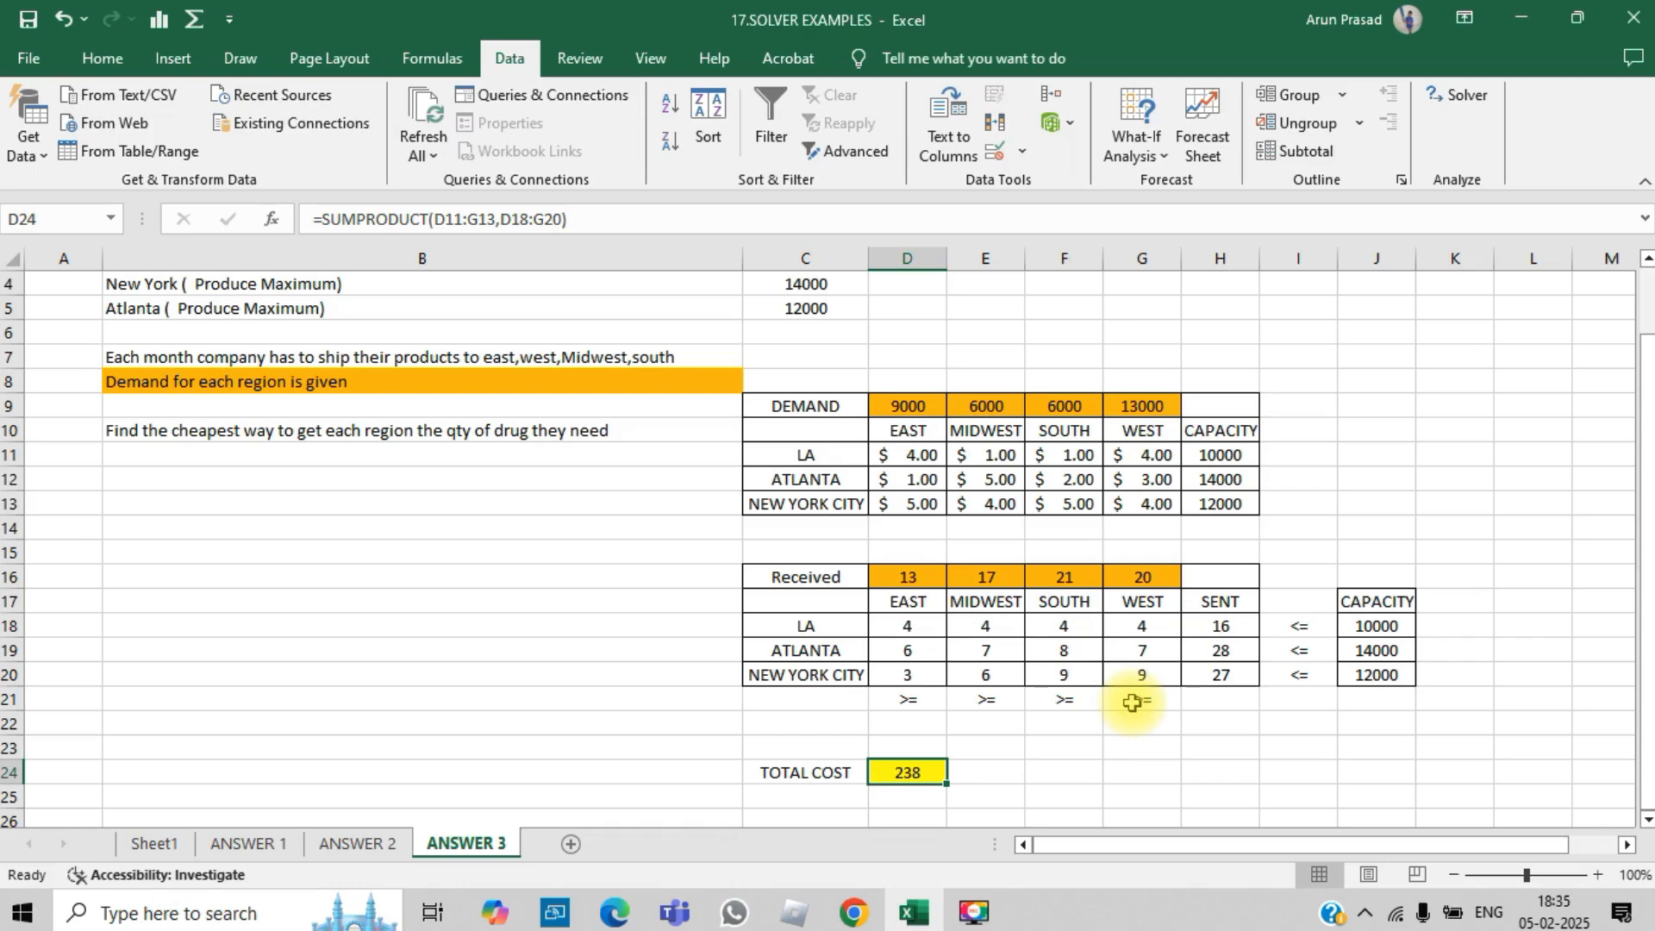
# - Open Solver, set the objective to the TOTAL COST cell D24 and choose to minimise it
pyautogui.moveTo(905, 626); pyautogui.dragTo(1177, 670)
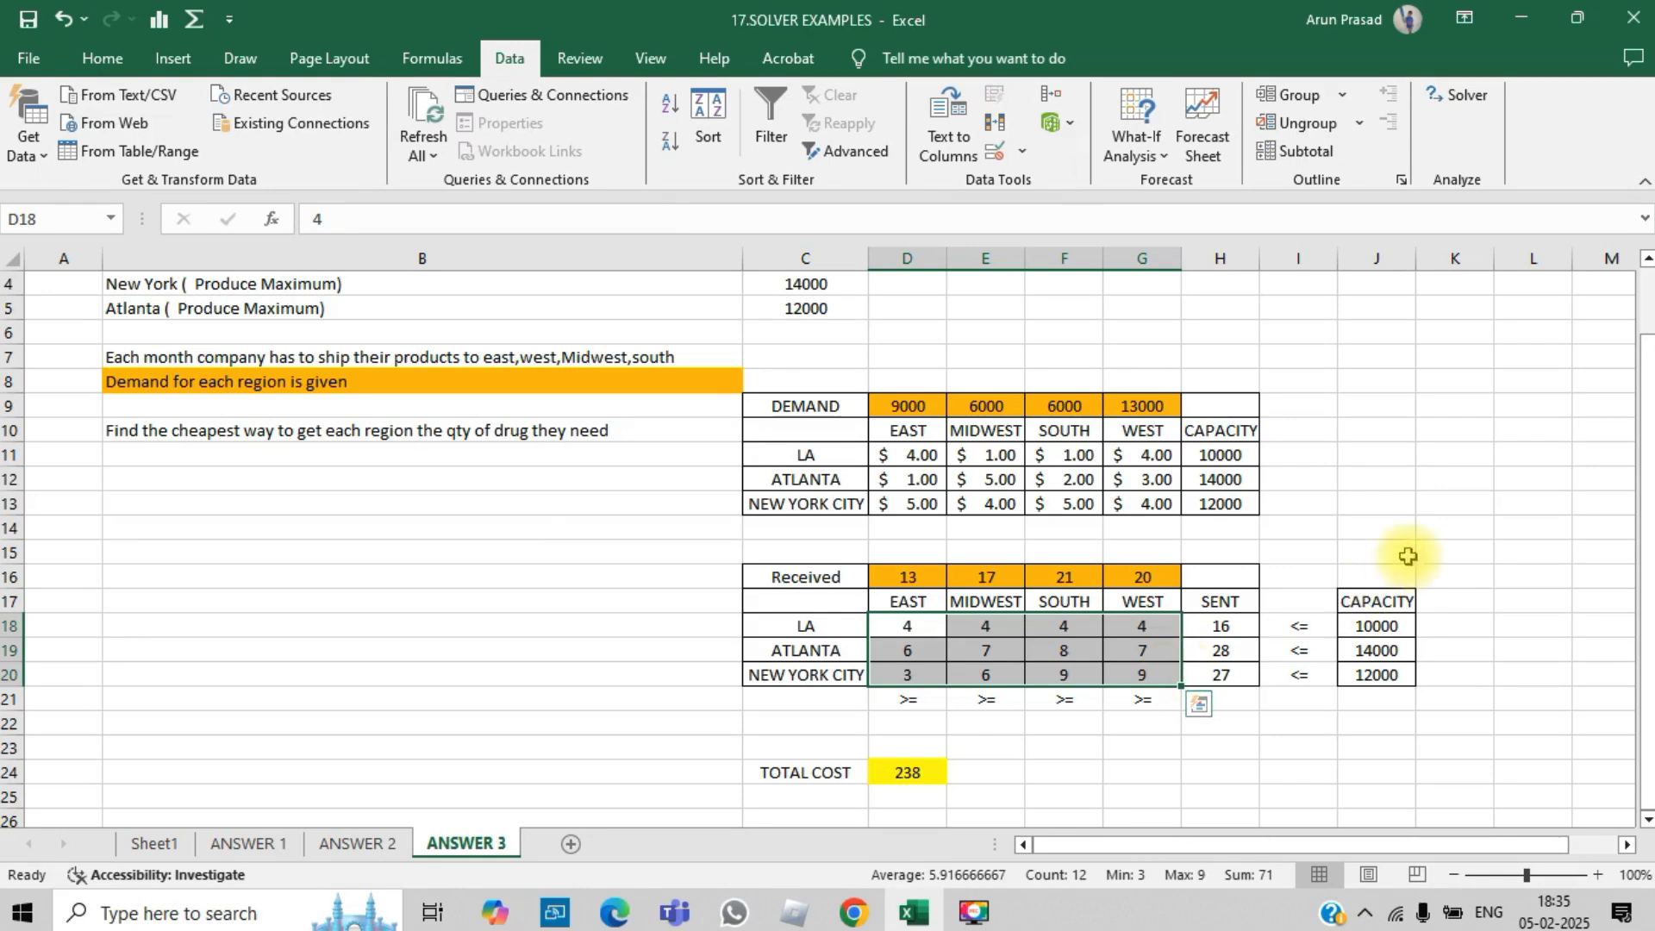
pyautogui.click(1398, 501)
pyautogui.moveTo(1651, 423); pyautogui.dragTo(1649, 402)
pyautogui.click(1436, 103)
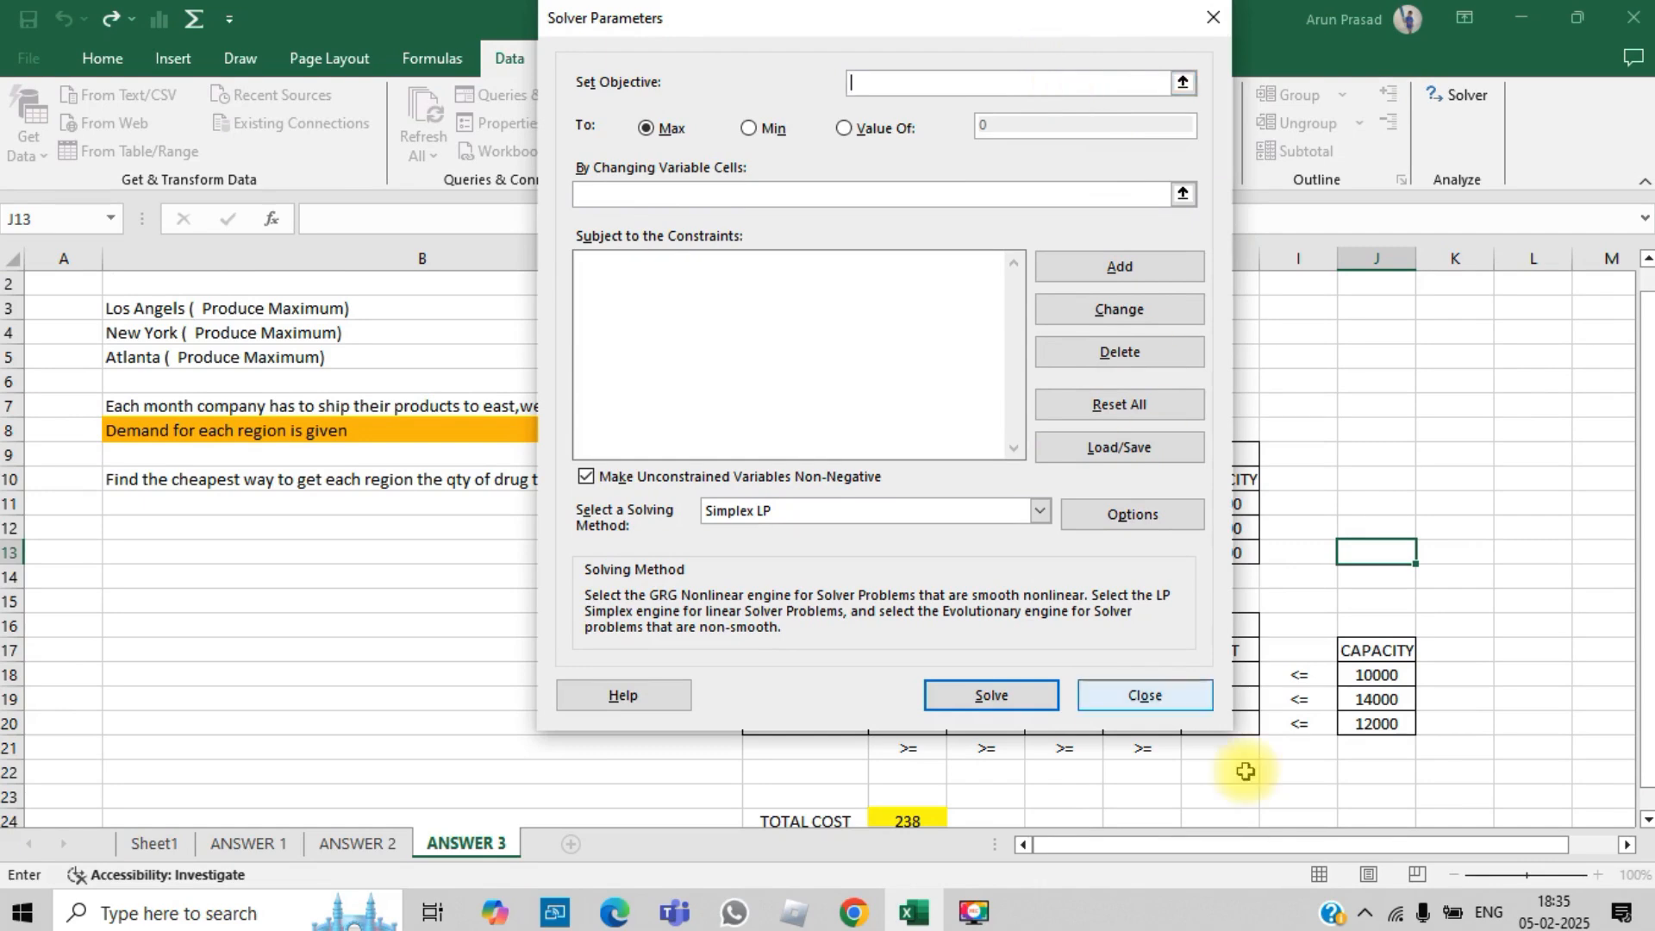
pyautogui.click(926, 818)
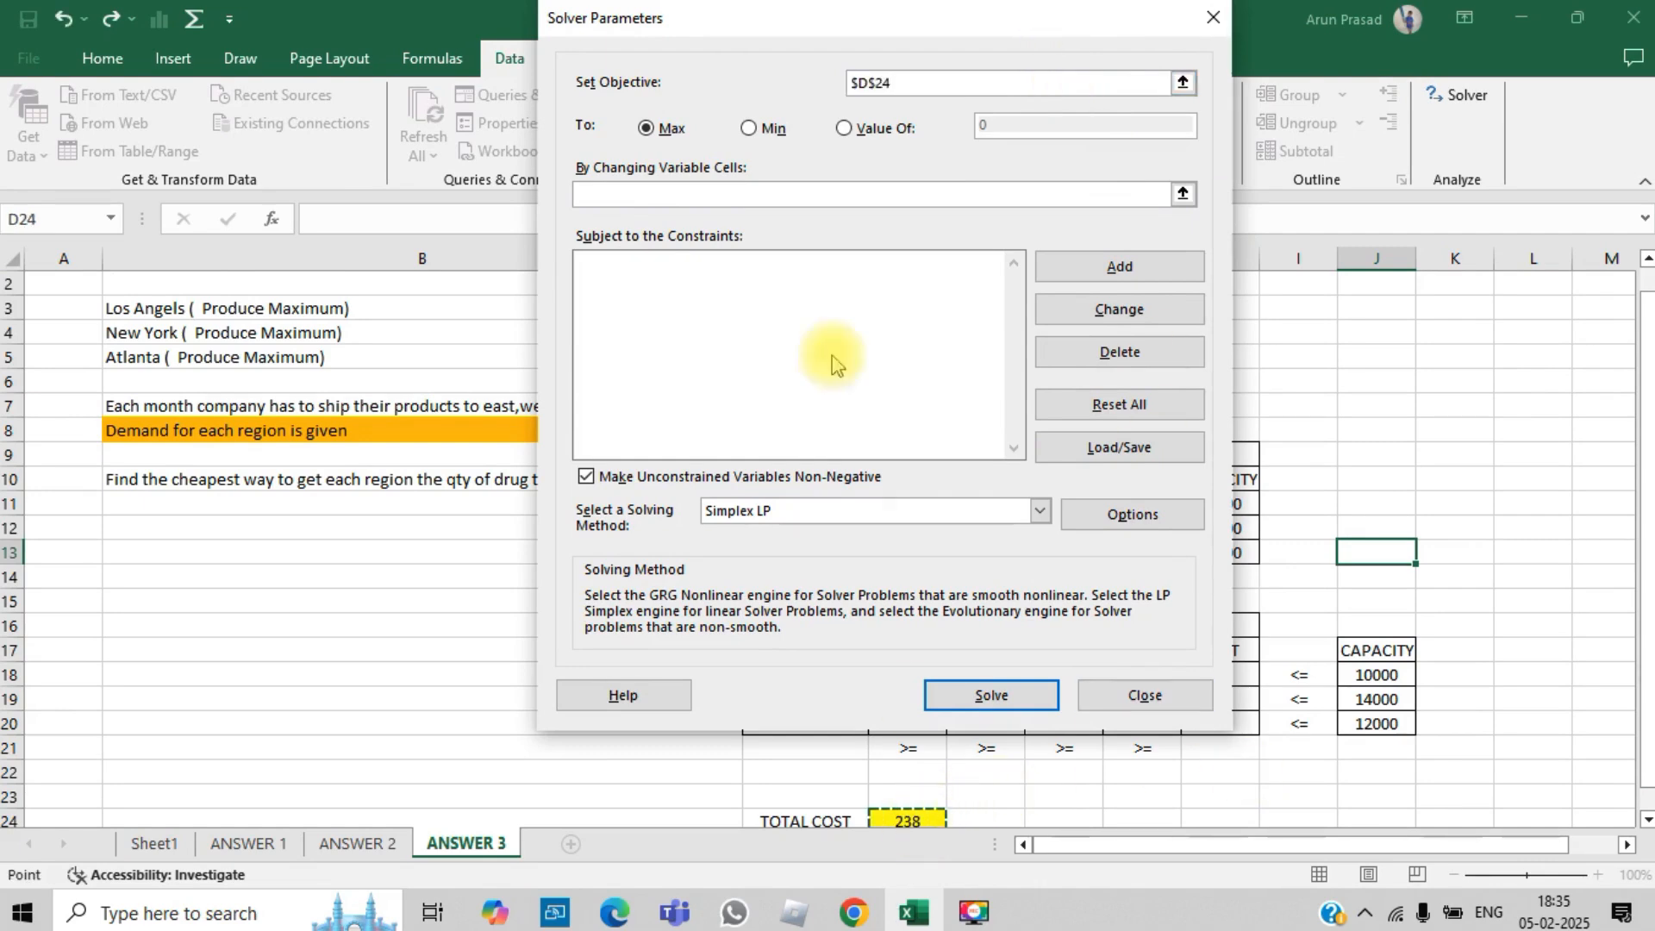
pyautogui.click(758, 135)
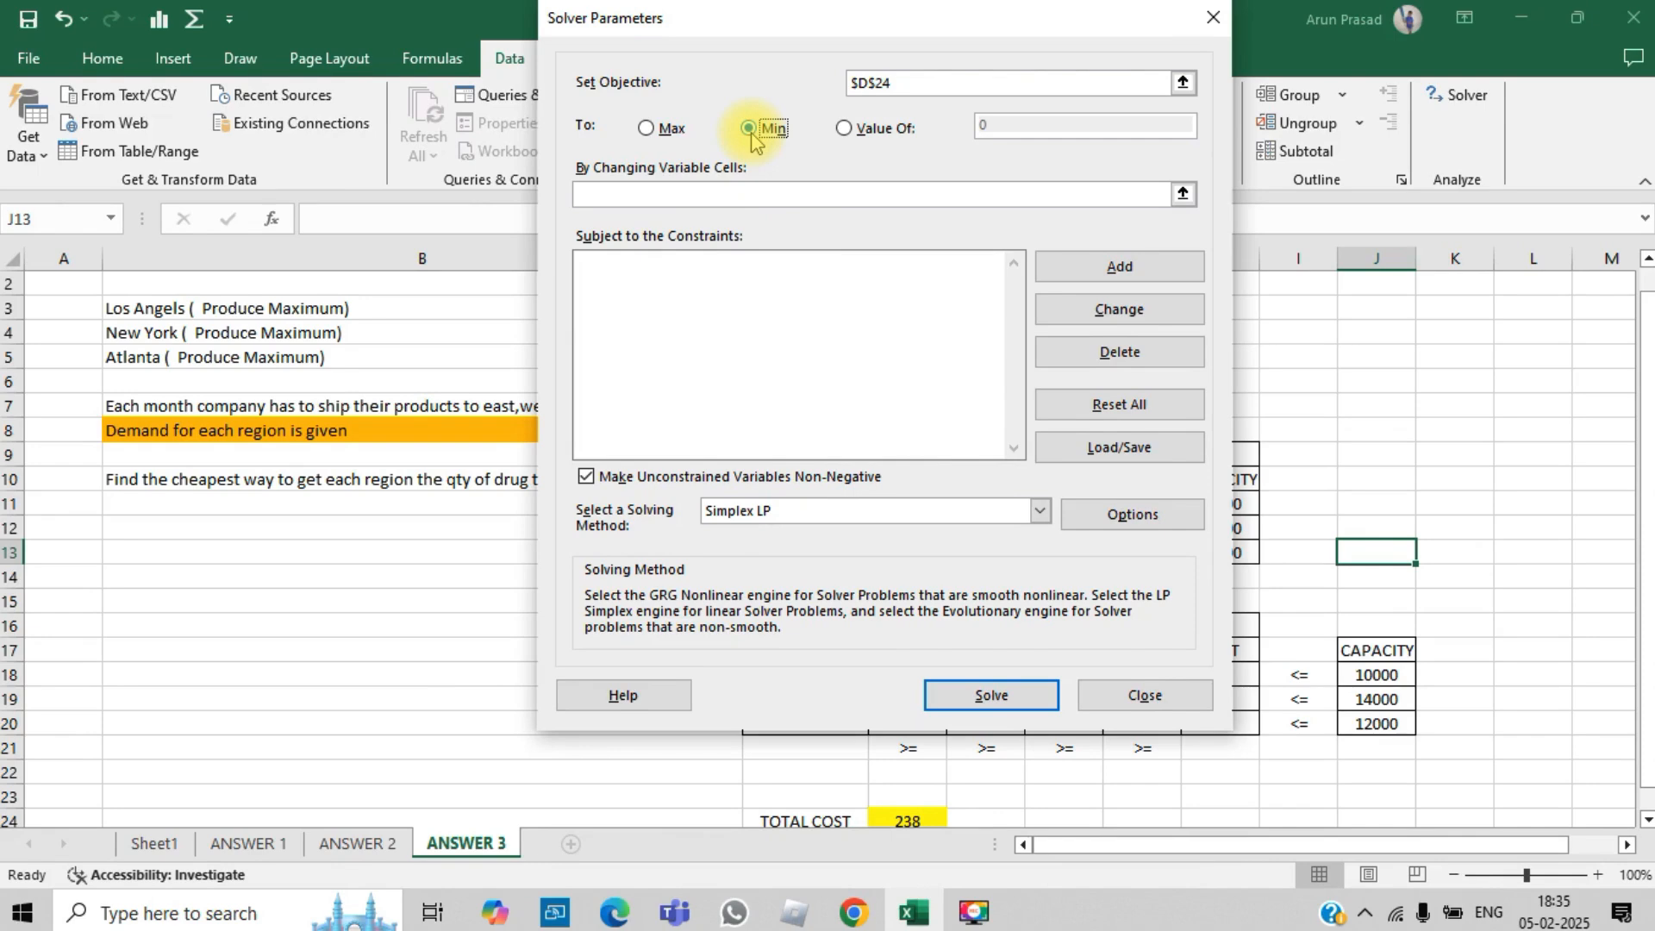
# - Set Solver's changing variable cells to the shipment range D18:G20
pyautogui.click(743, 195)
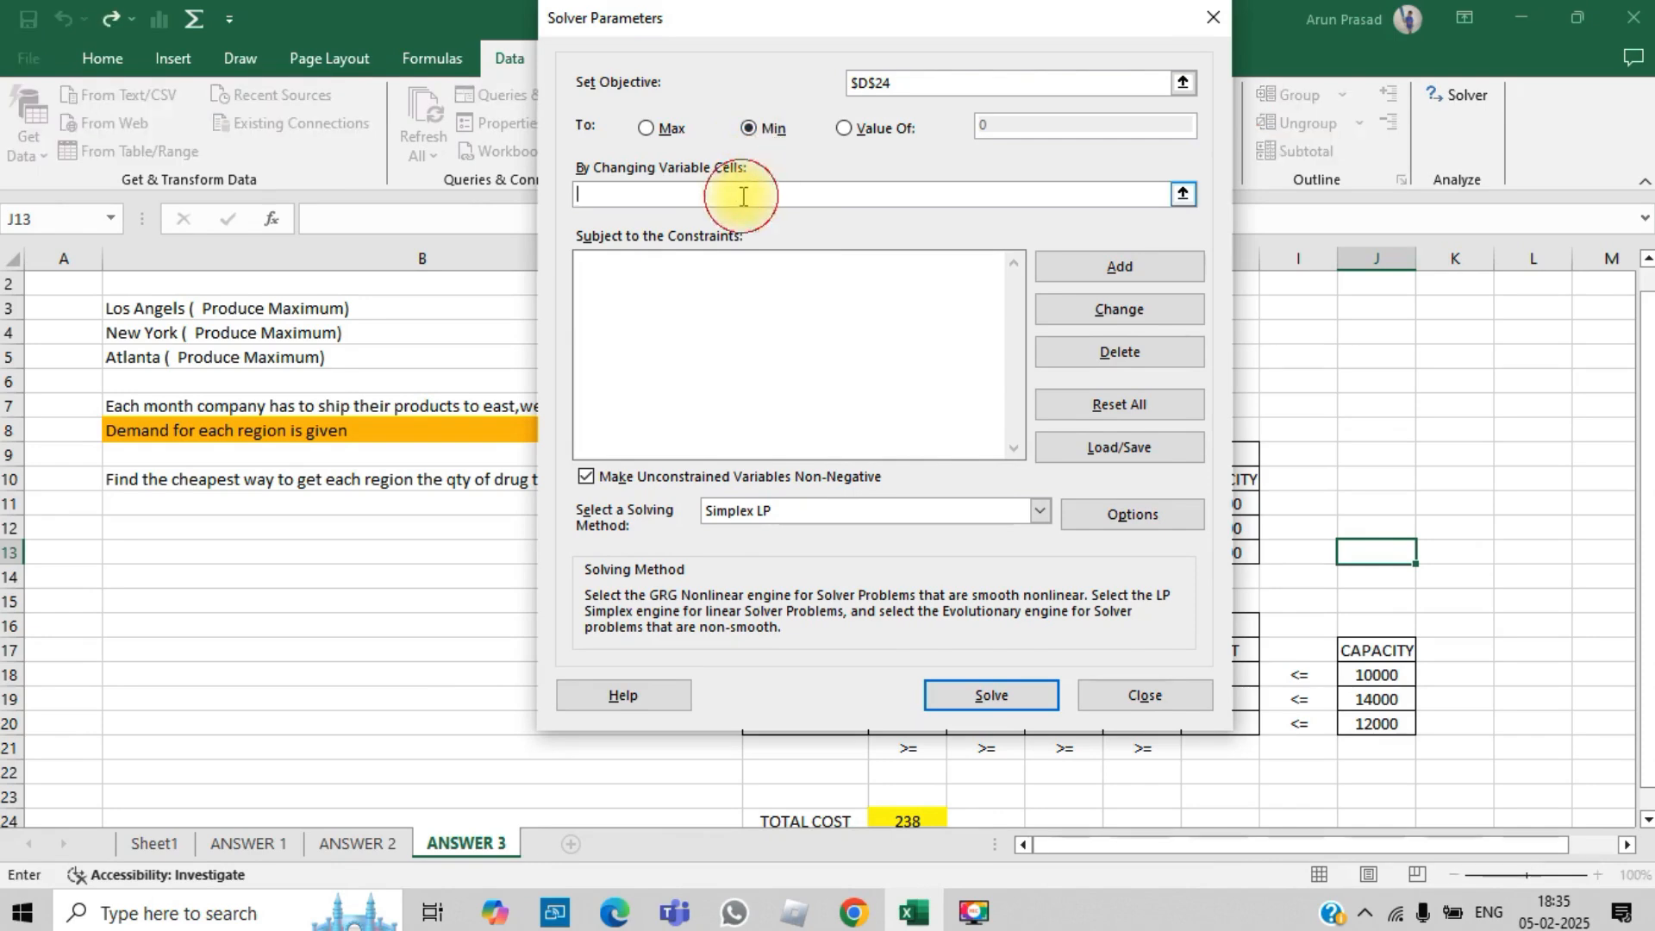
pyautogui.moveTo(856, 30); pyautogui.dragTo(489, 30)
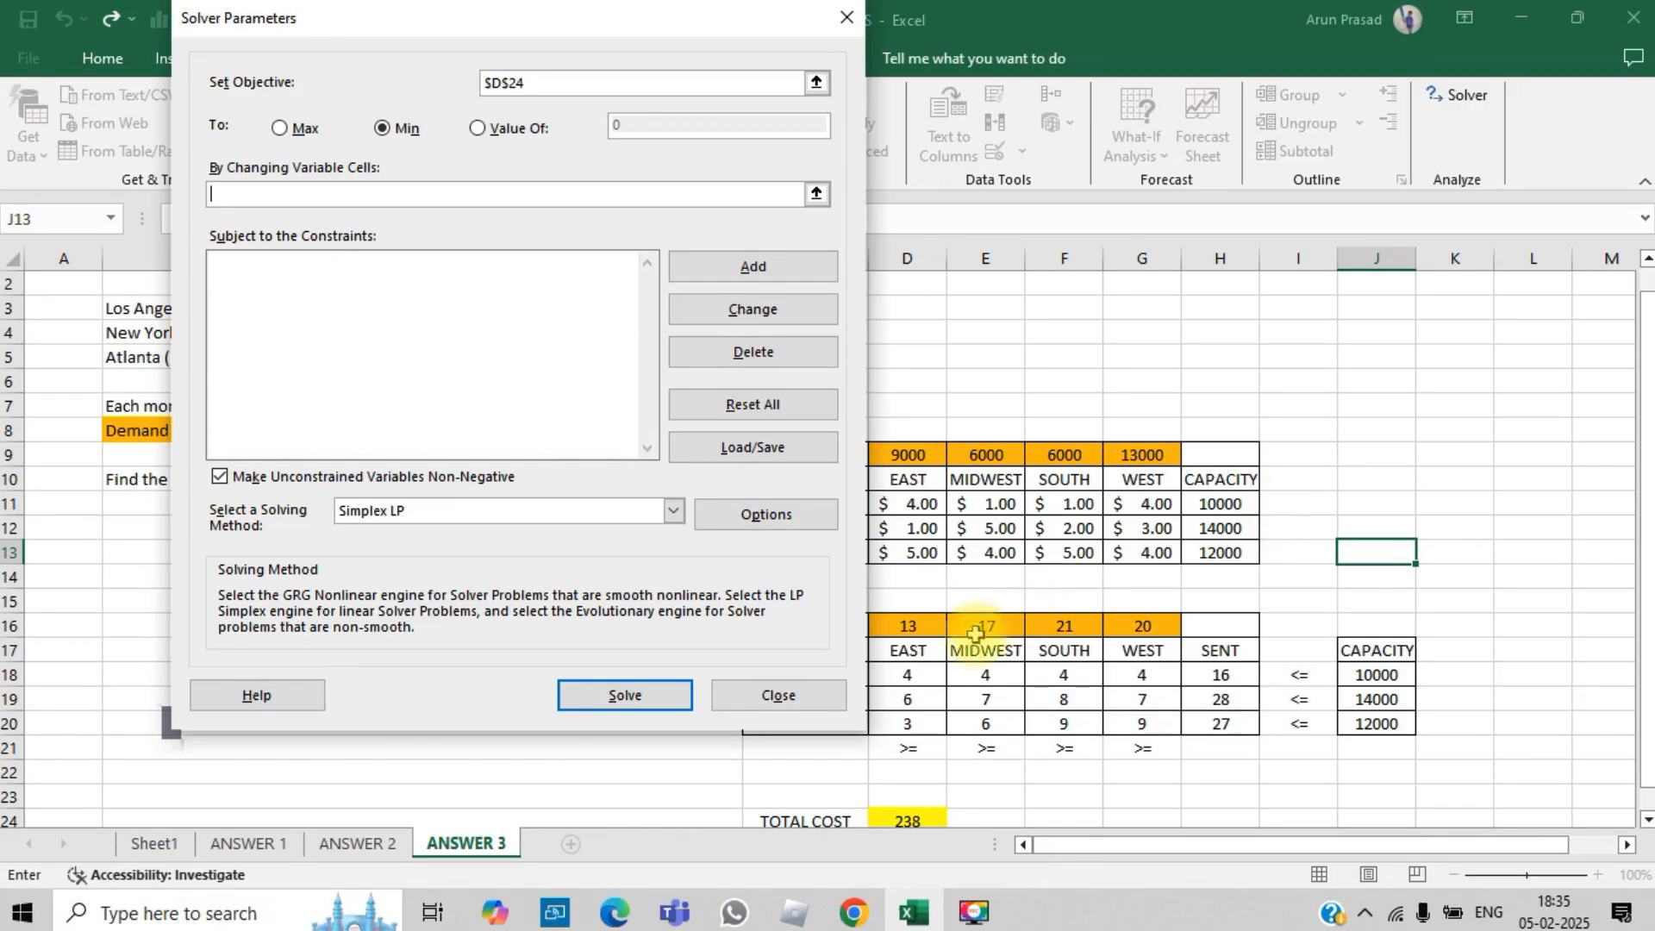
pyautogui.moveTo(916, 666); pyautogui.dragTo(1102, 721)
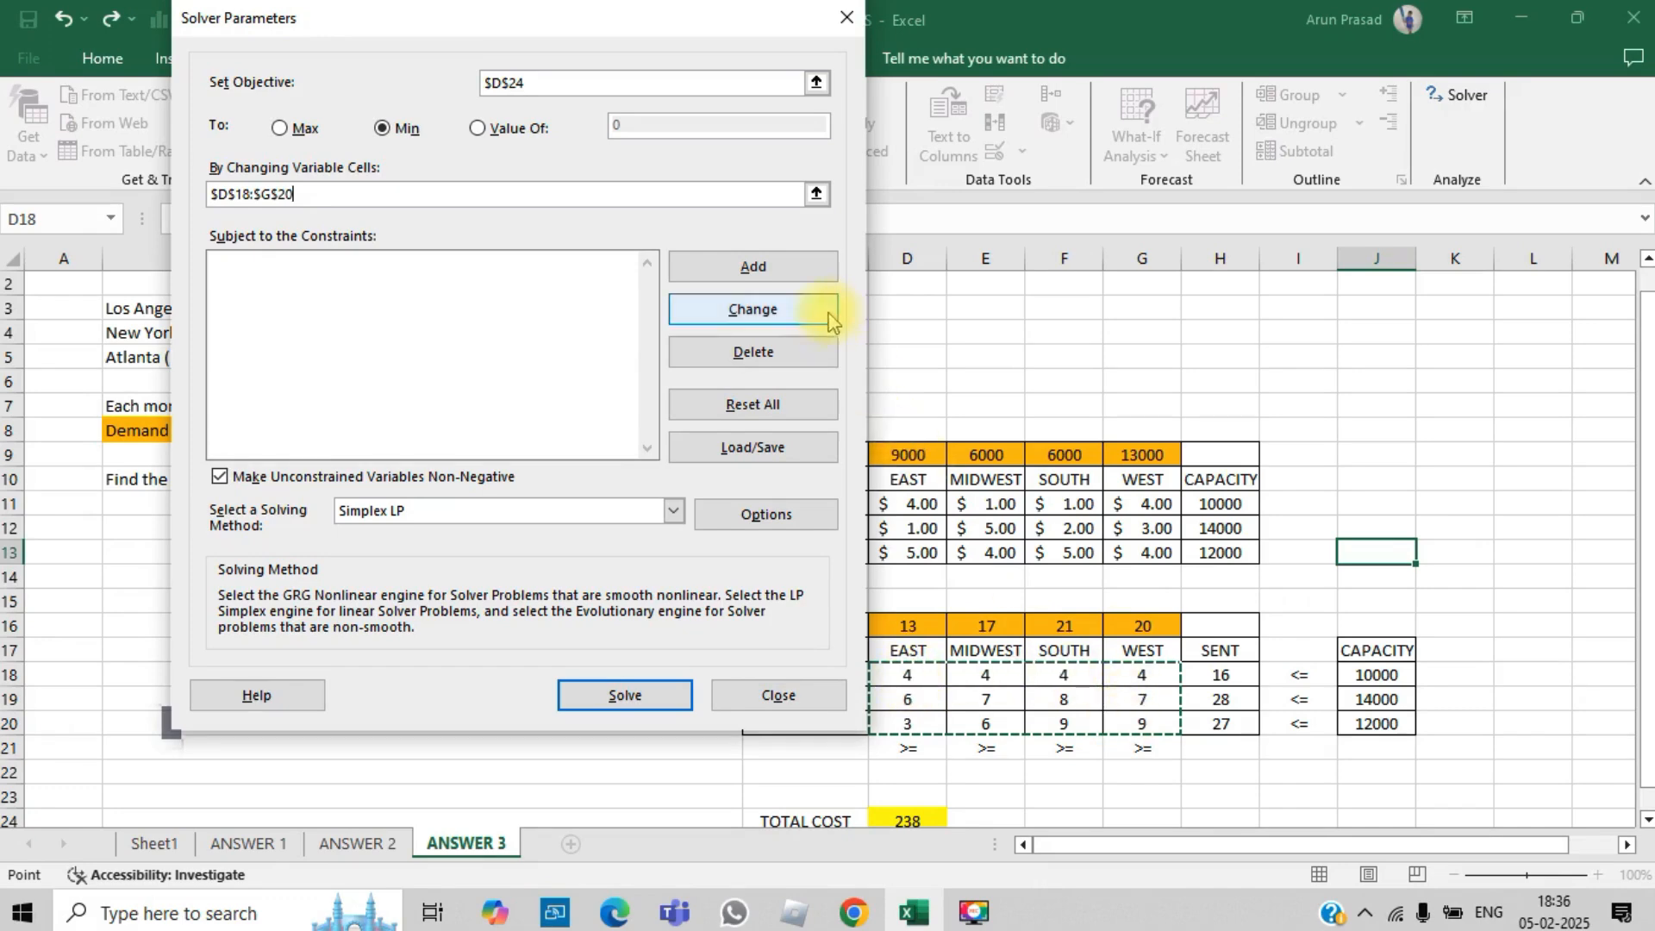
# - Add a constraint requiring the SENT totals H18:H20 to be <= the CAPACITY cells J18:J20
pyautogui.click(802, 268)
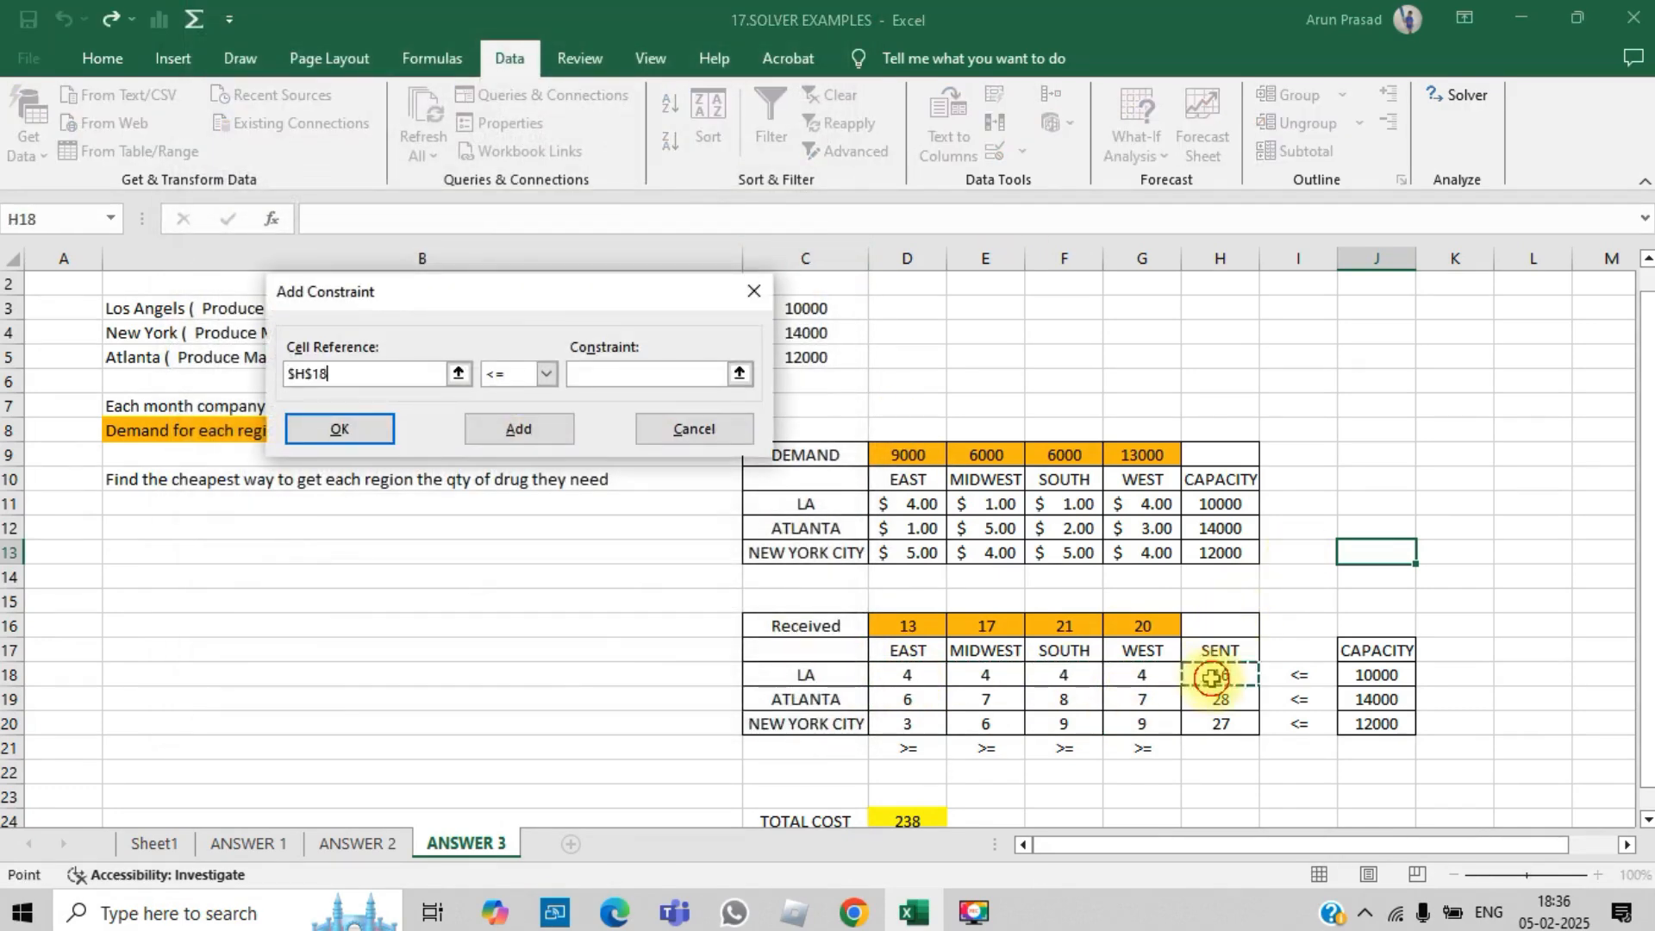
pyautogui.moveTo(1220, 676); pyautogui.dragTo(1218, 727)
pyautogui.click(586, 377)
pyautogui.moveTo(1377, 675); pyautogui.dragTo(1377, 724)
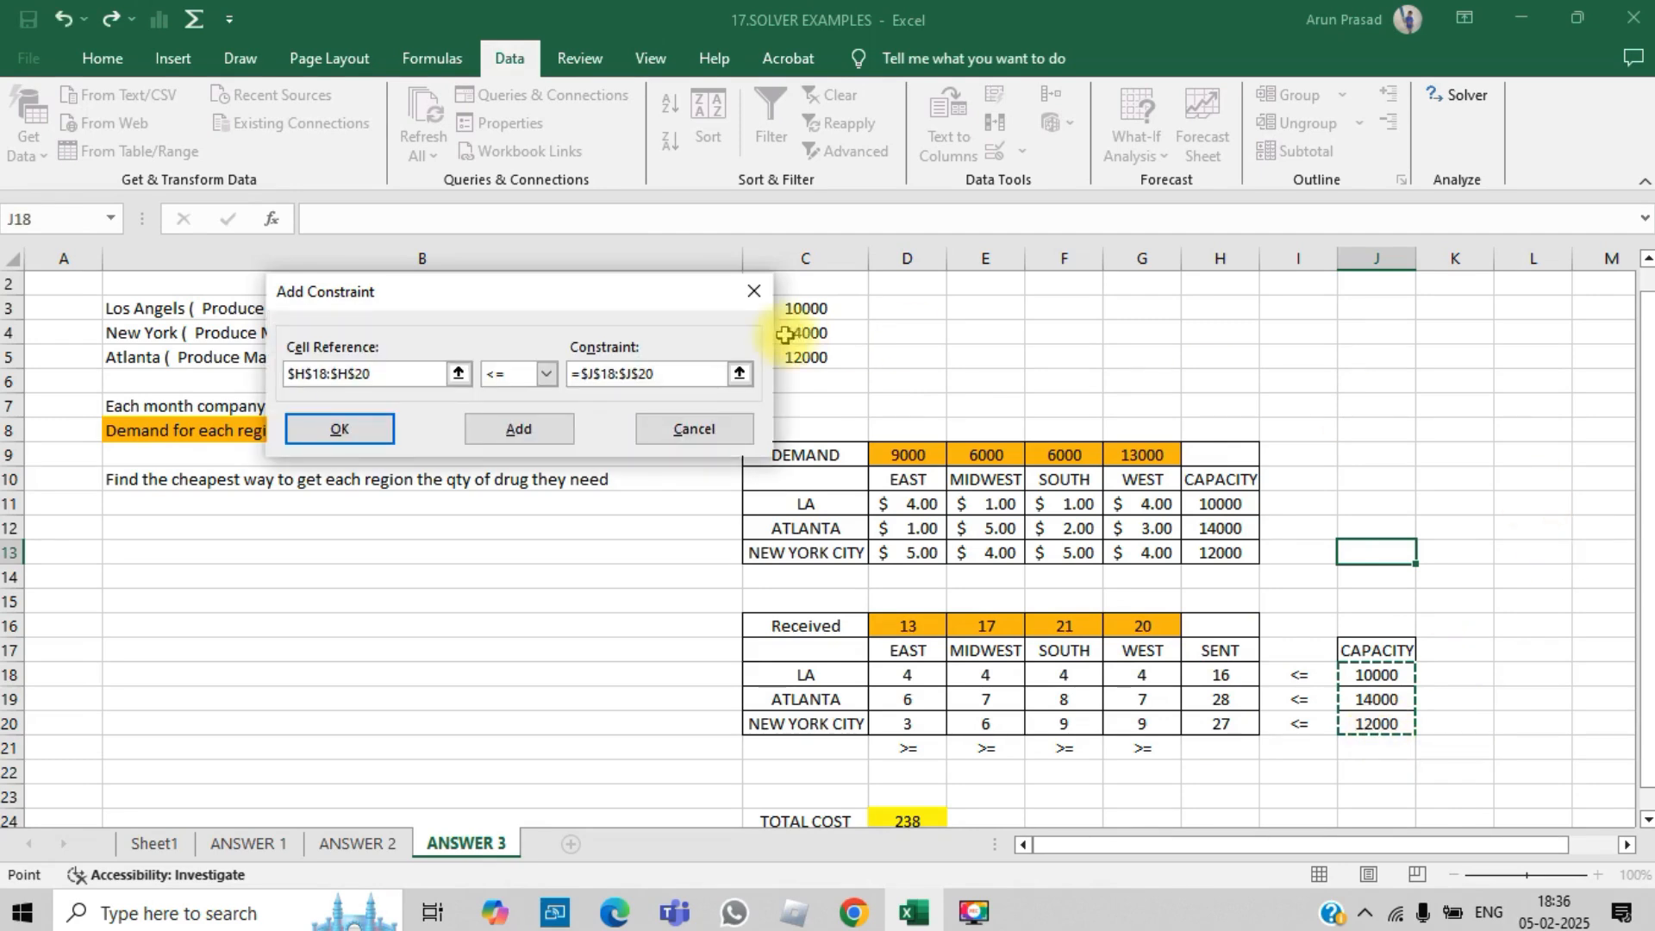
pyautogui.click(543, 436)
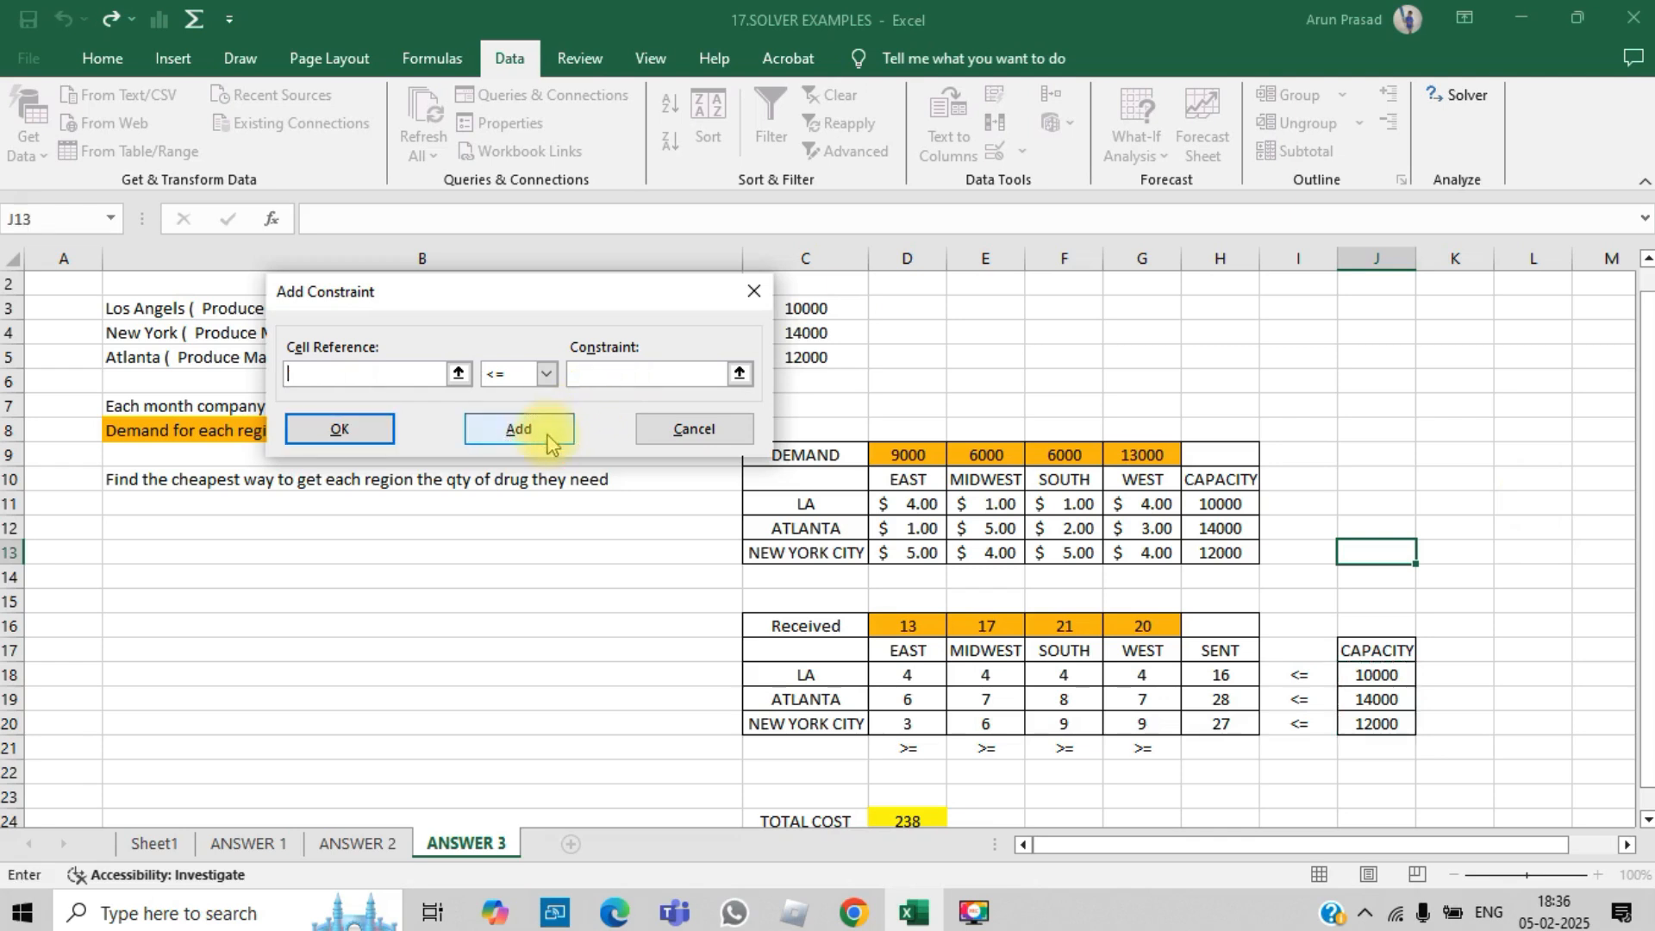
# - Add a constraint requiring the Received totals D16:G16 to be >= the DEMAND cells D9:G9
pyautogui.moveTo(916, 619); pyautogui.dragTo(1125, 614)
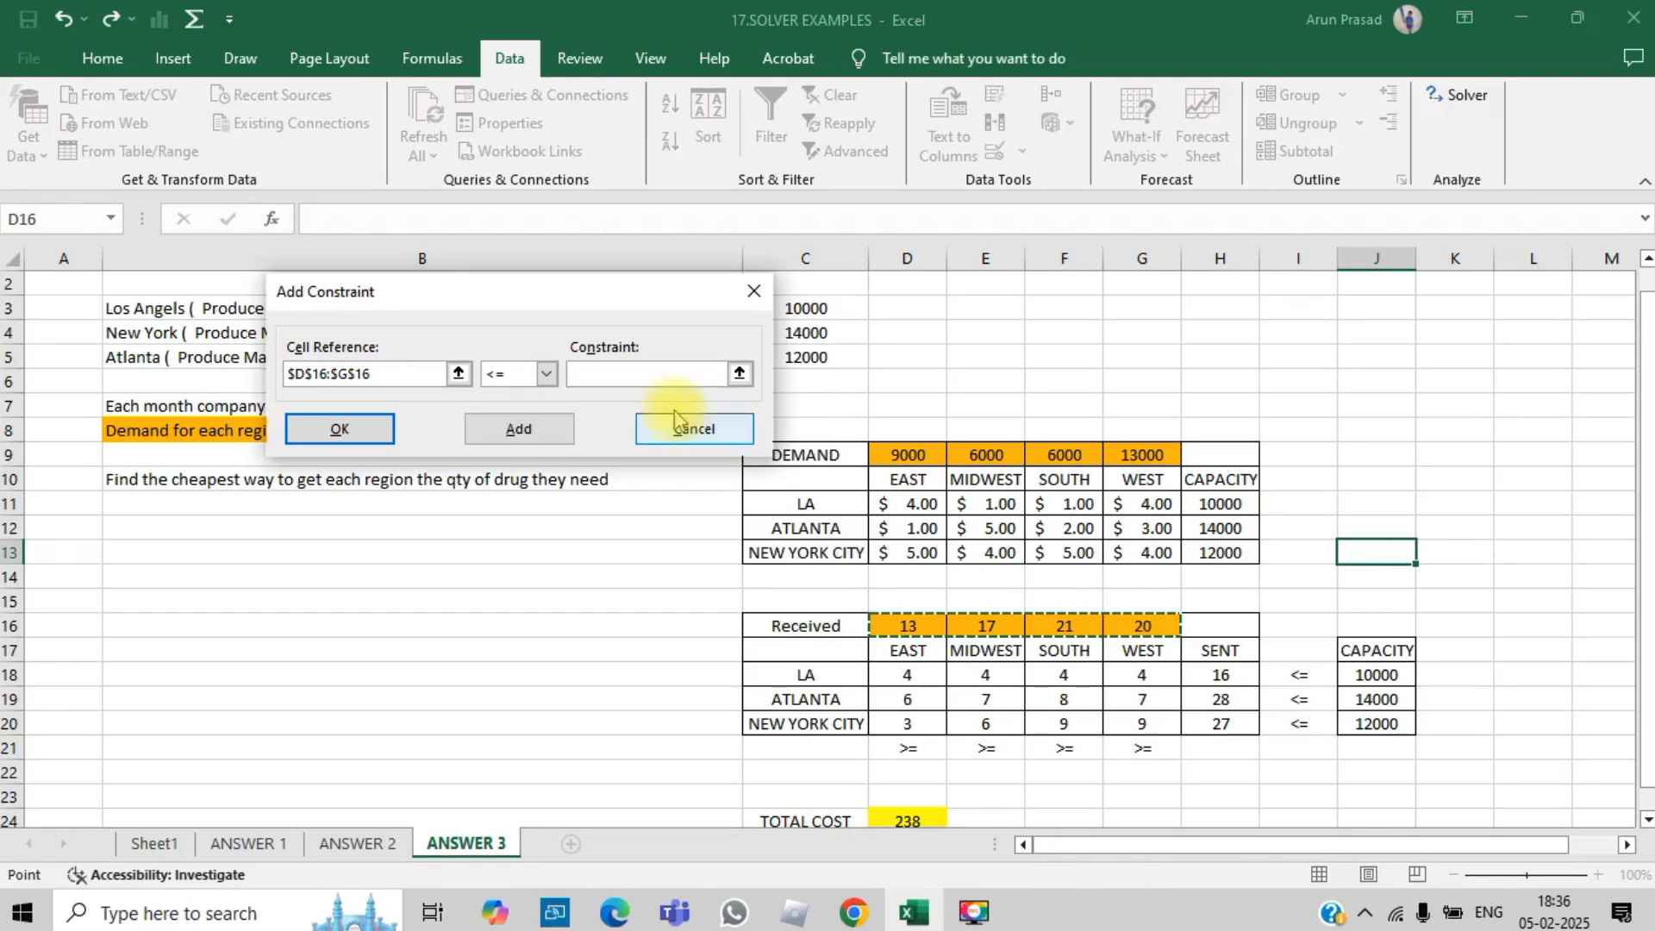
pyautogui.click(545, 374)
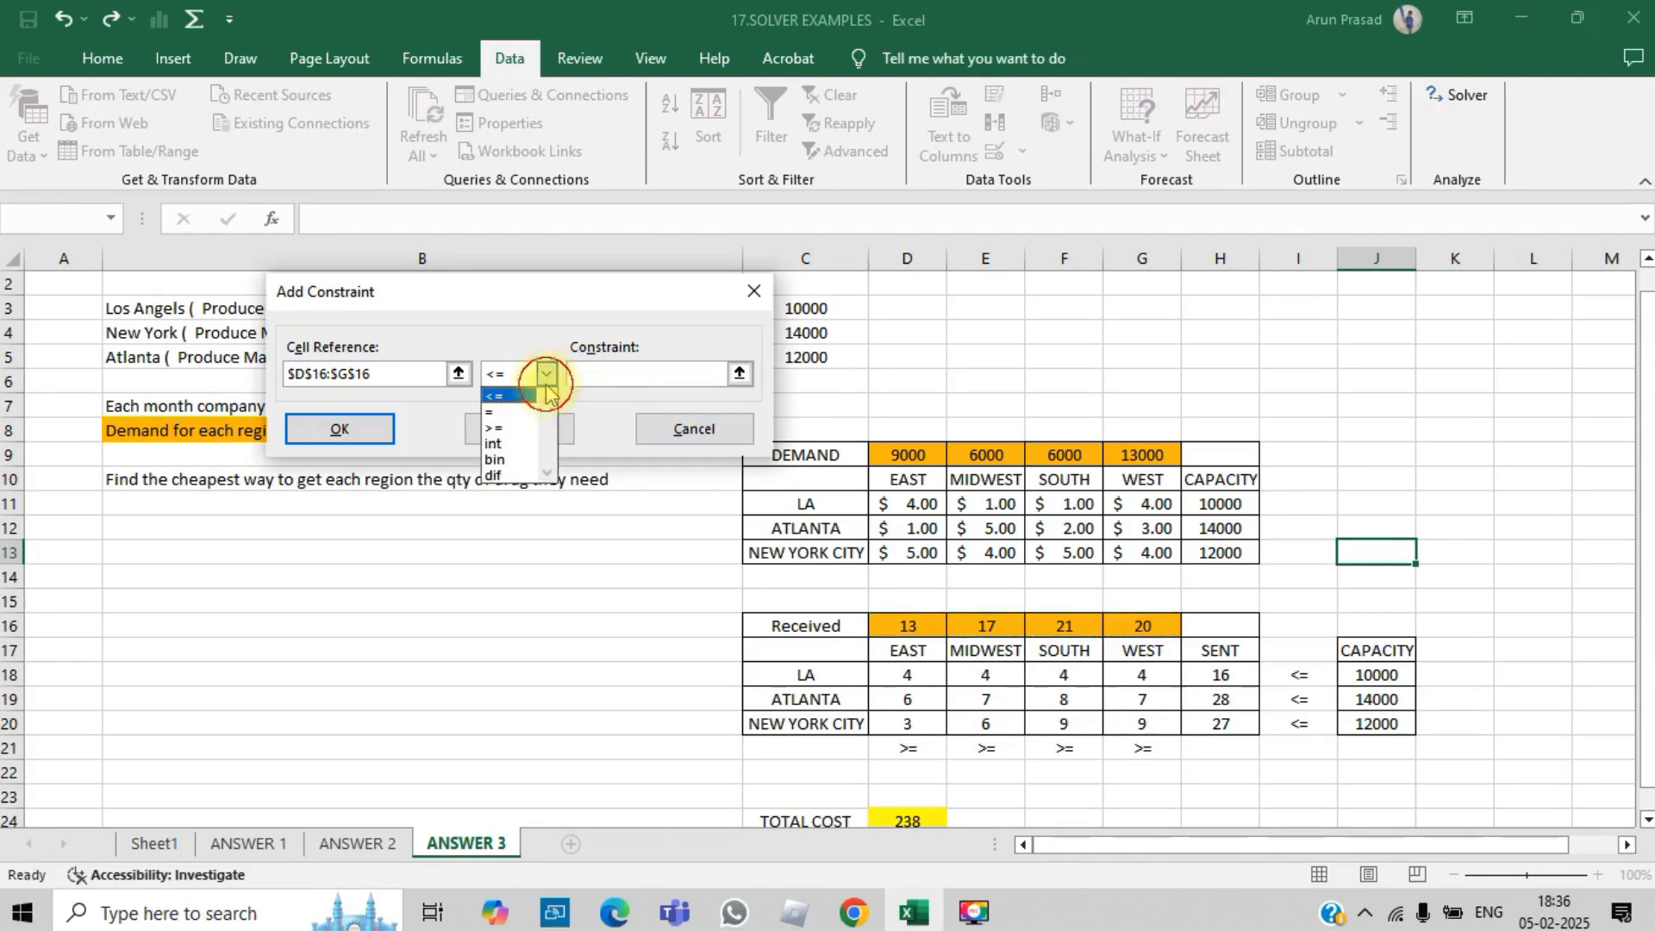
pyautogui.click(504, 427)
pyautogui.moveTo(890, 447); pyautogui.dragTo(1147, 455)
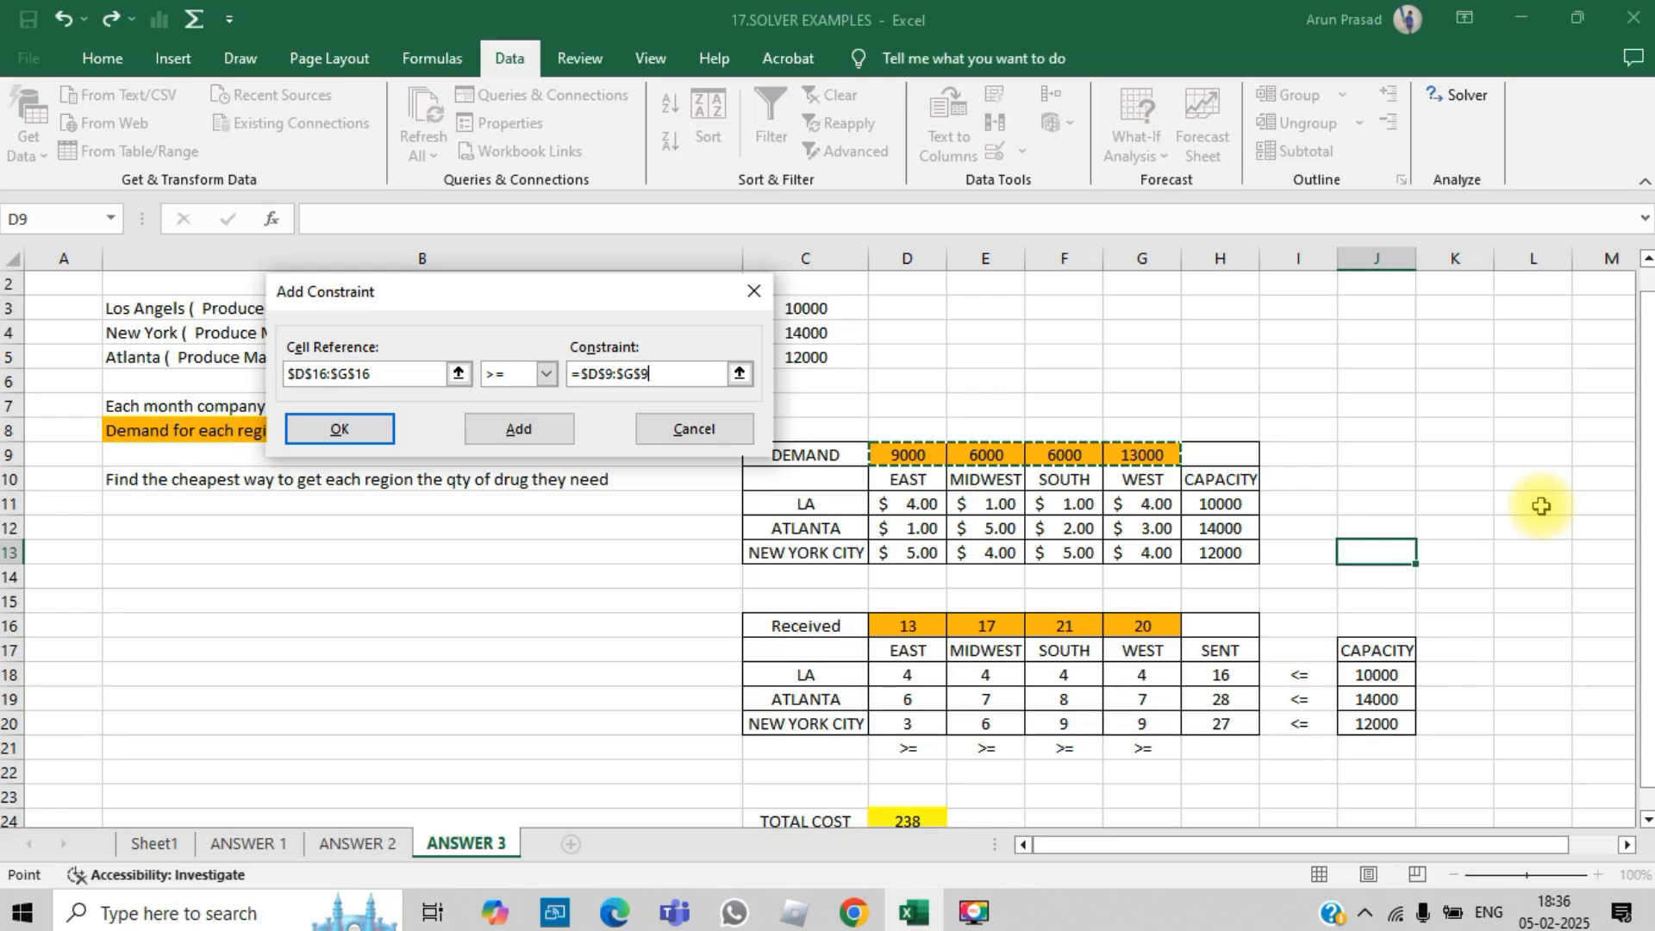
pyautogui.click(519, 429)
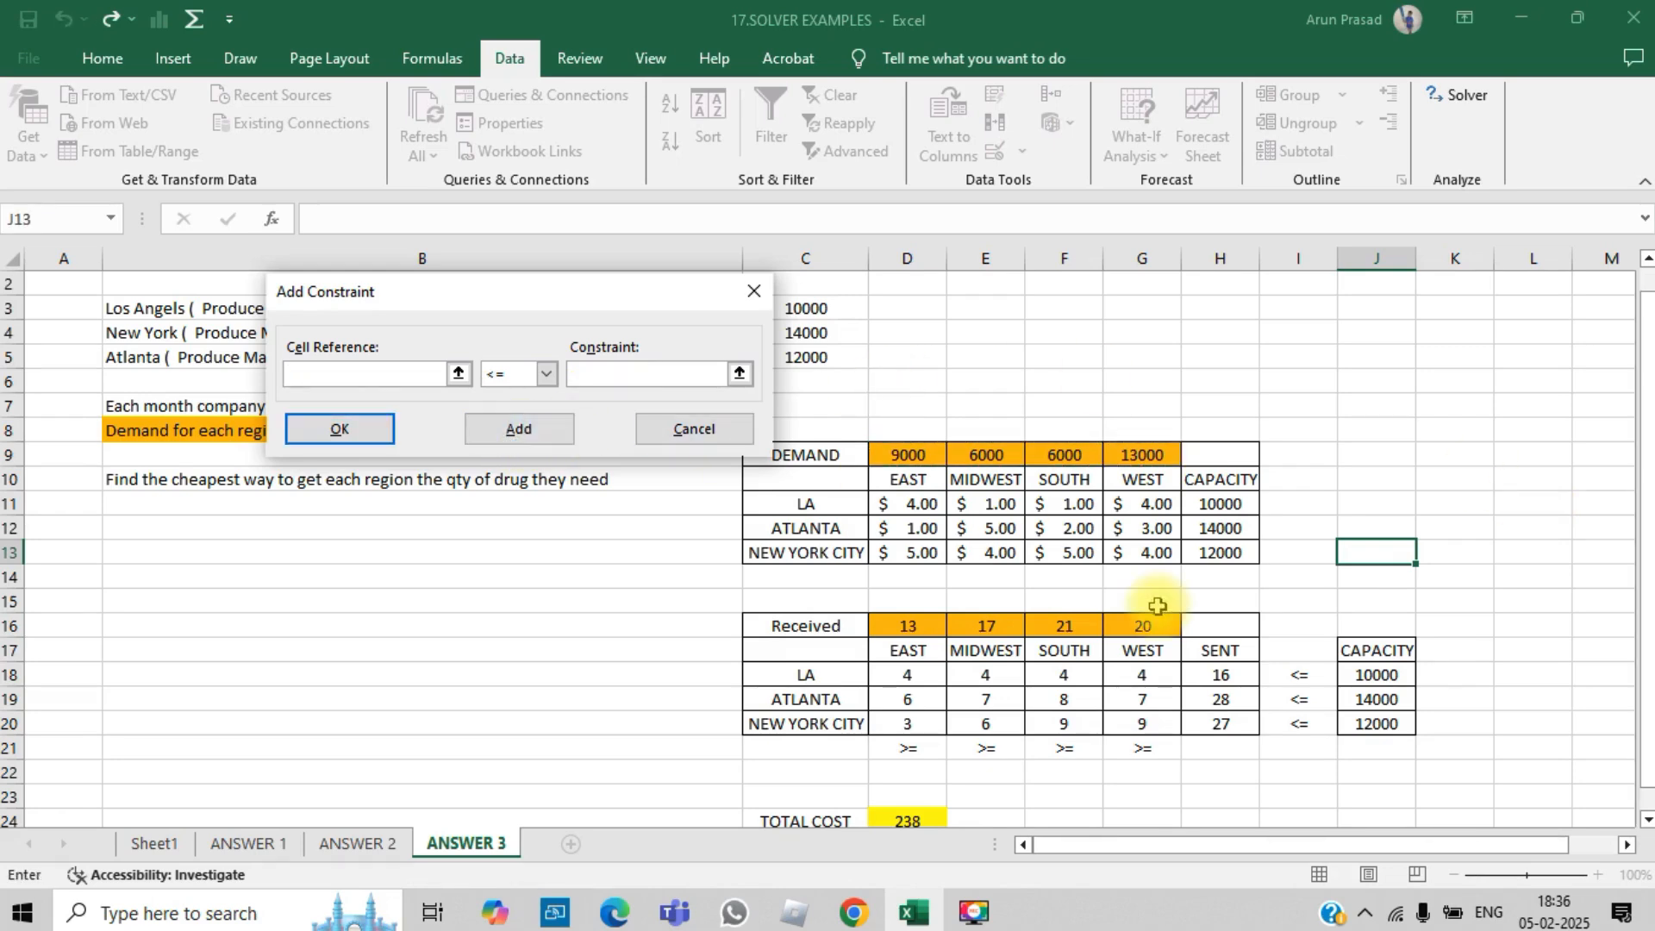
# - Add an integer constraint on the shipment cells D18:G20 and close the constraint dialog
pyautogui.moveTo(915, 671); pyautogui.dragTo(1145, 717)
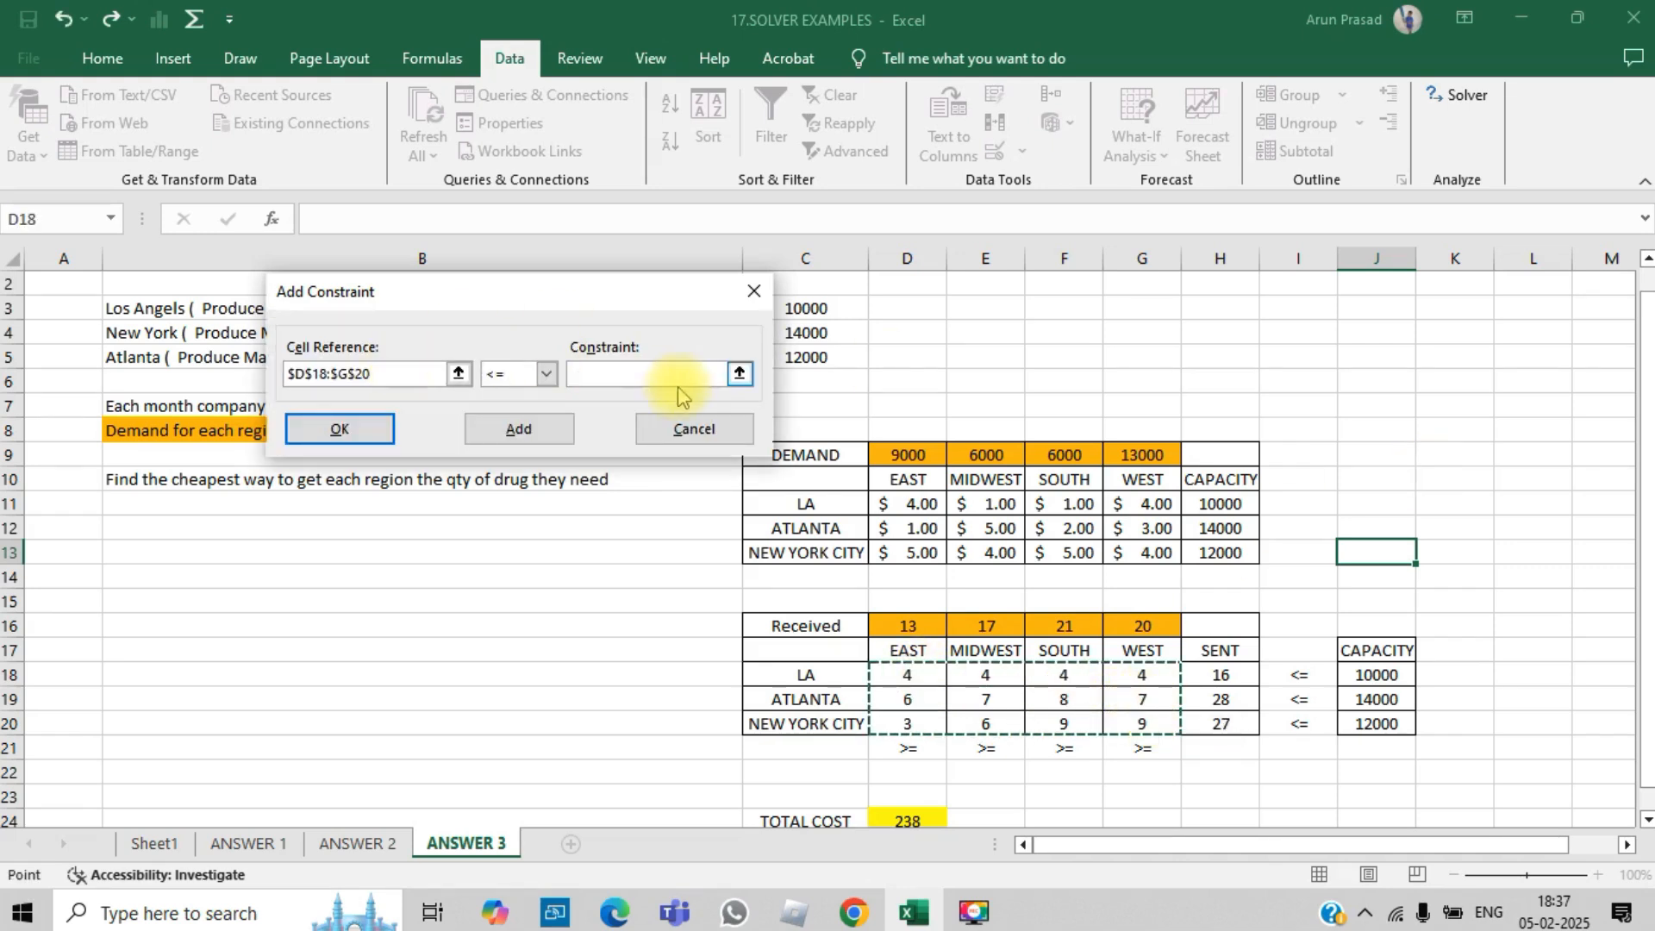
pyautogui.click(644, 380)
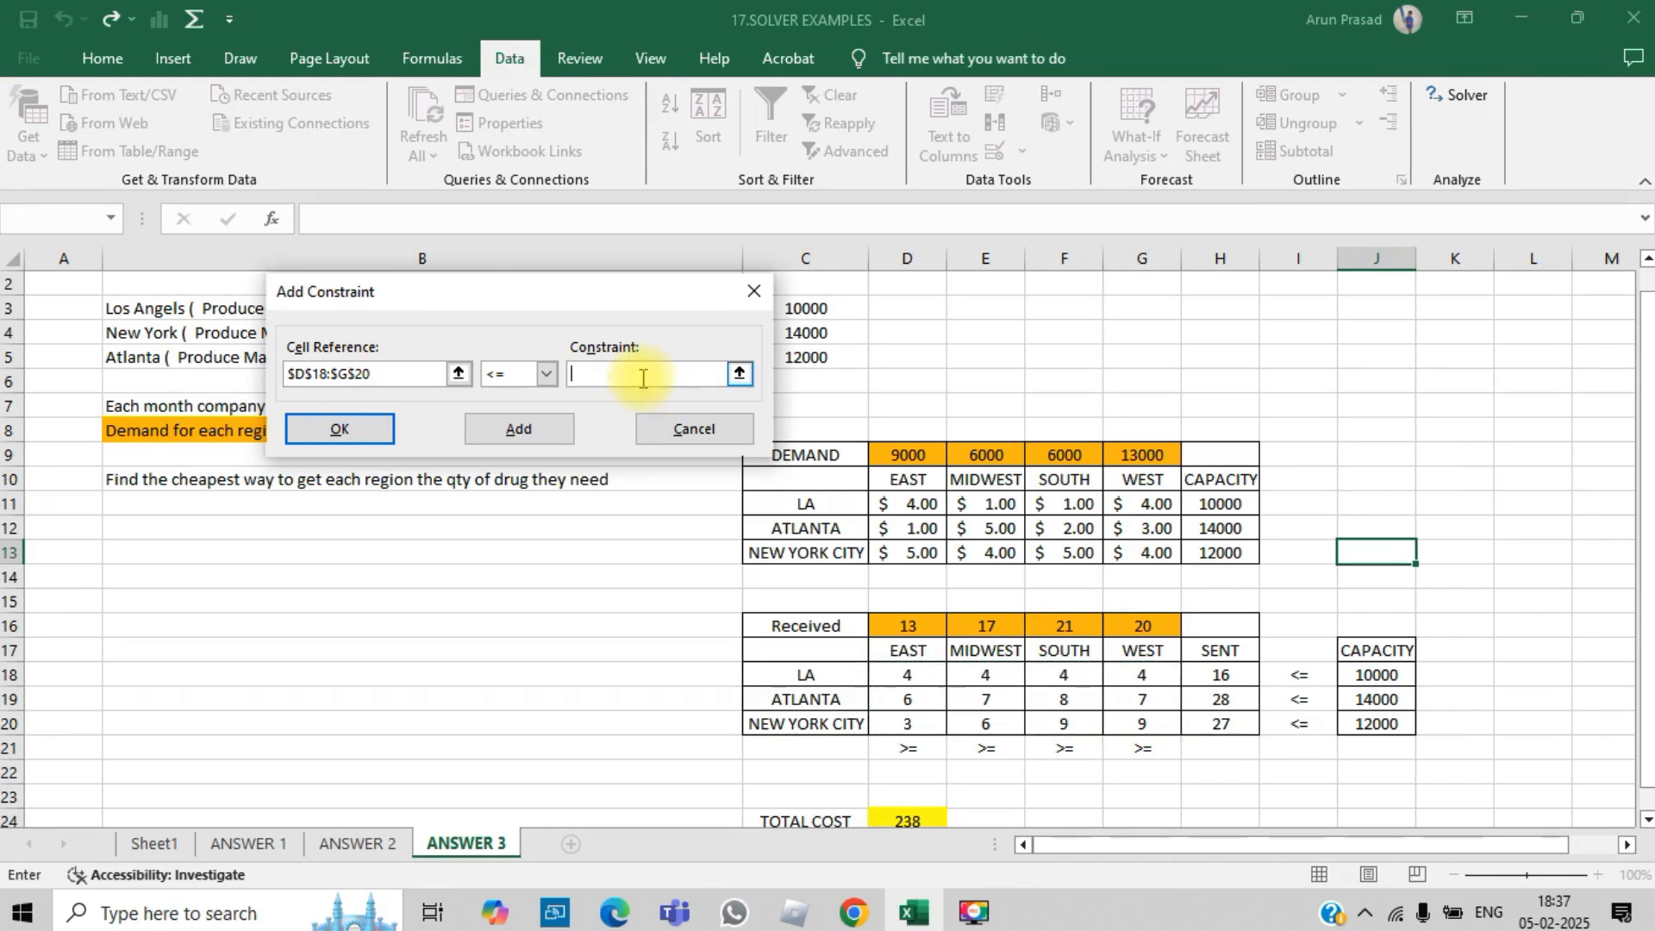
pyautogui.click(739, 373)
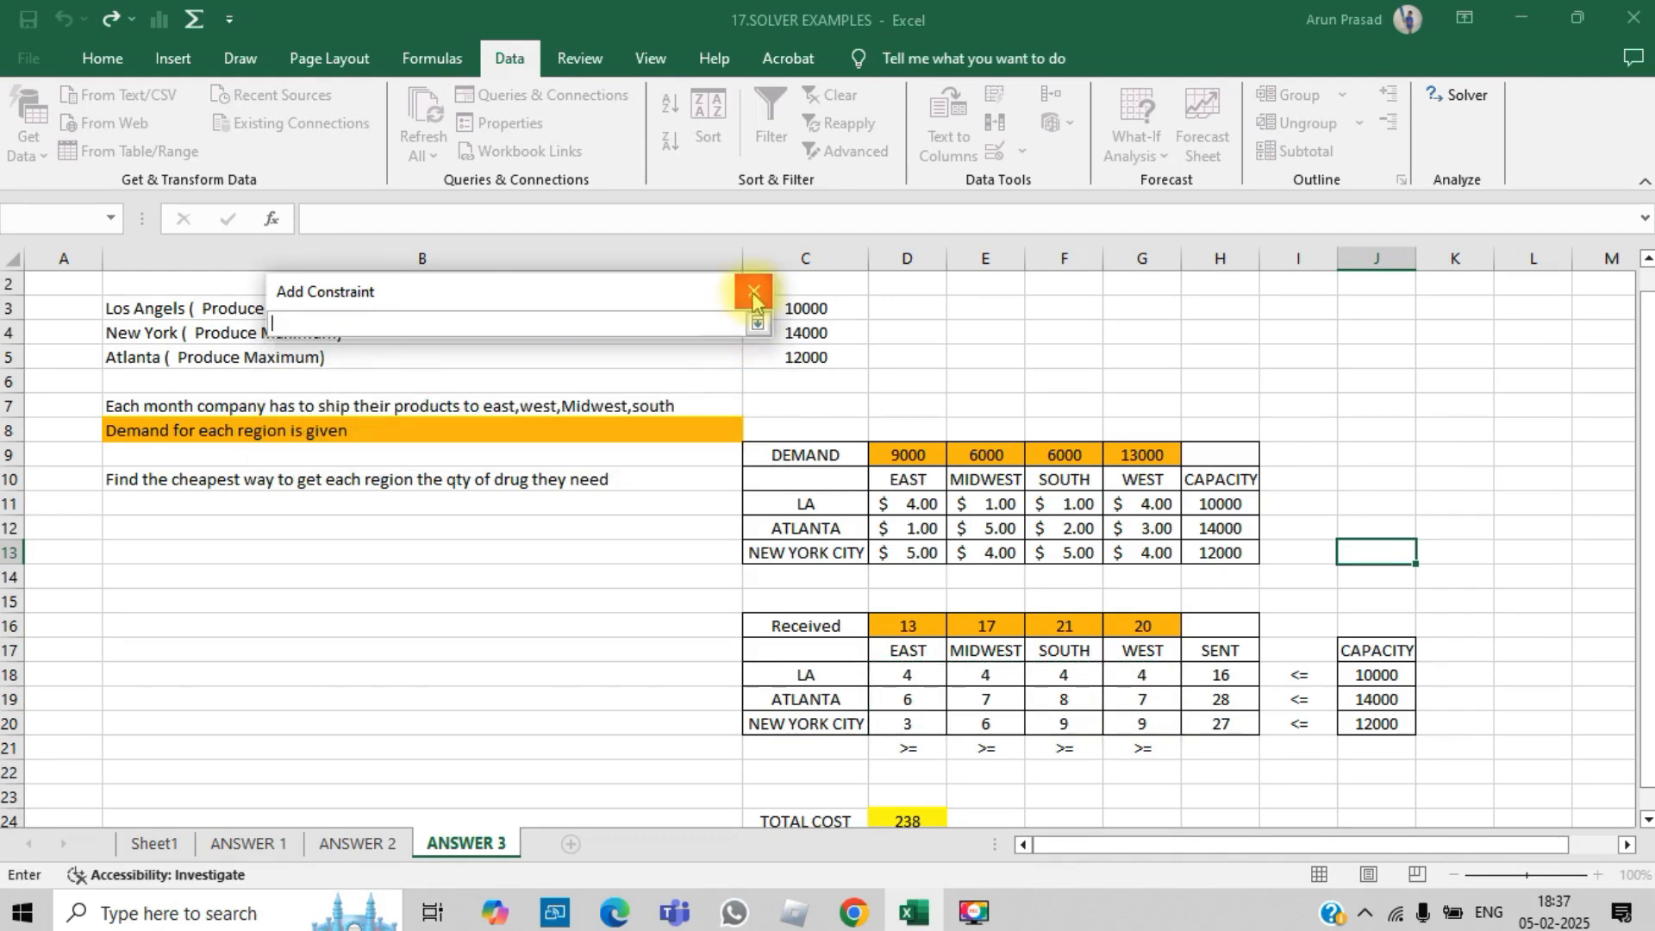
pyautogui.click(757, 323)
pyautogui.click(392, 372)
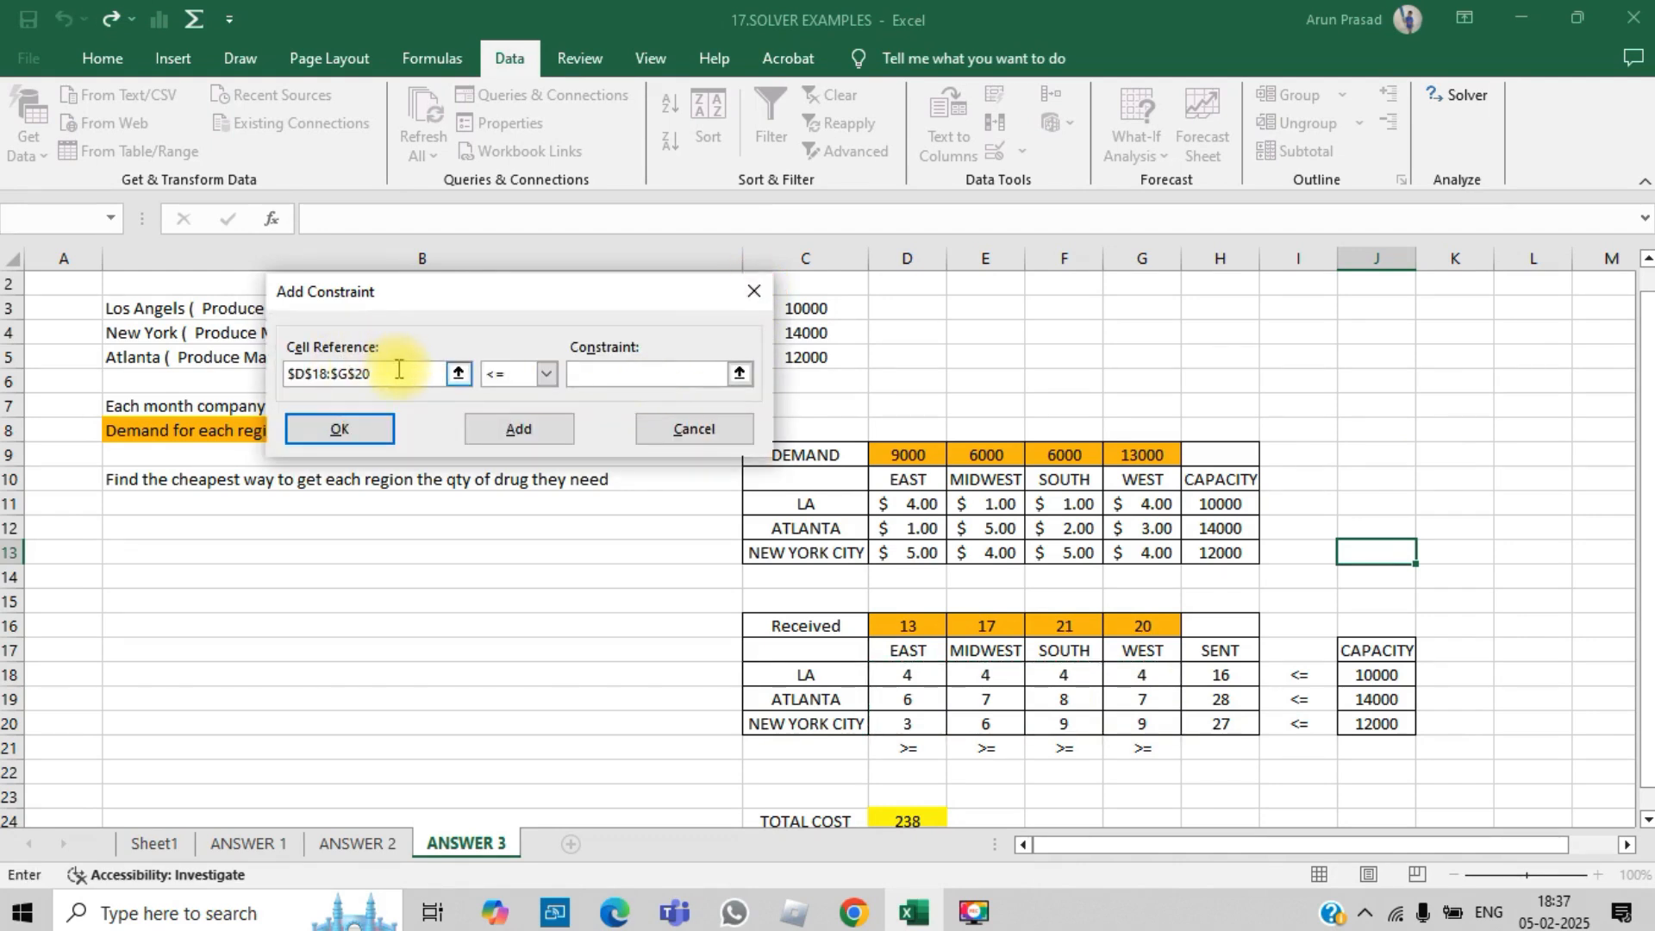
pyautogui.click(546, 374)
pyautogui.click(496, 444)
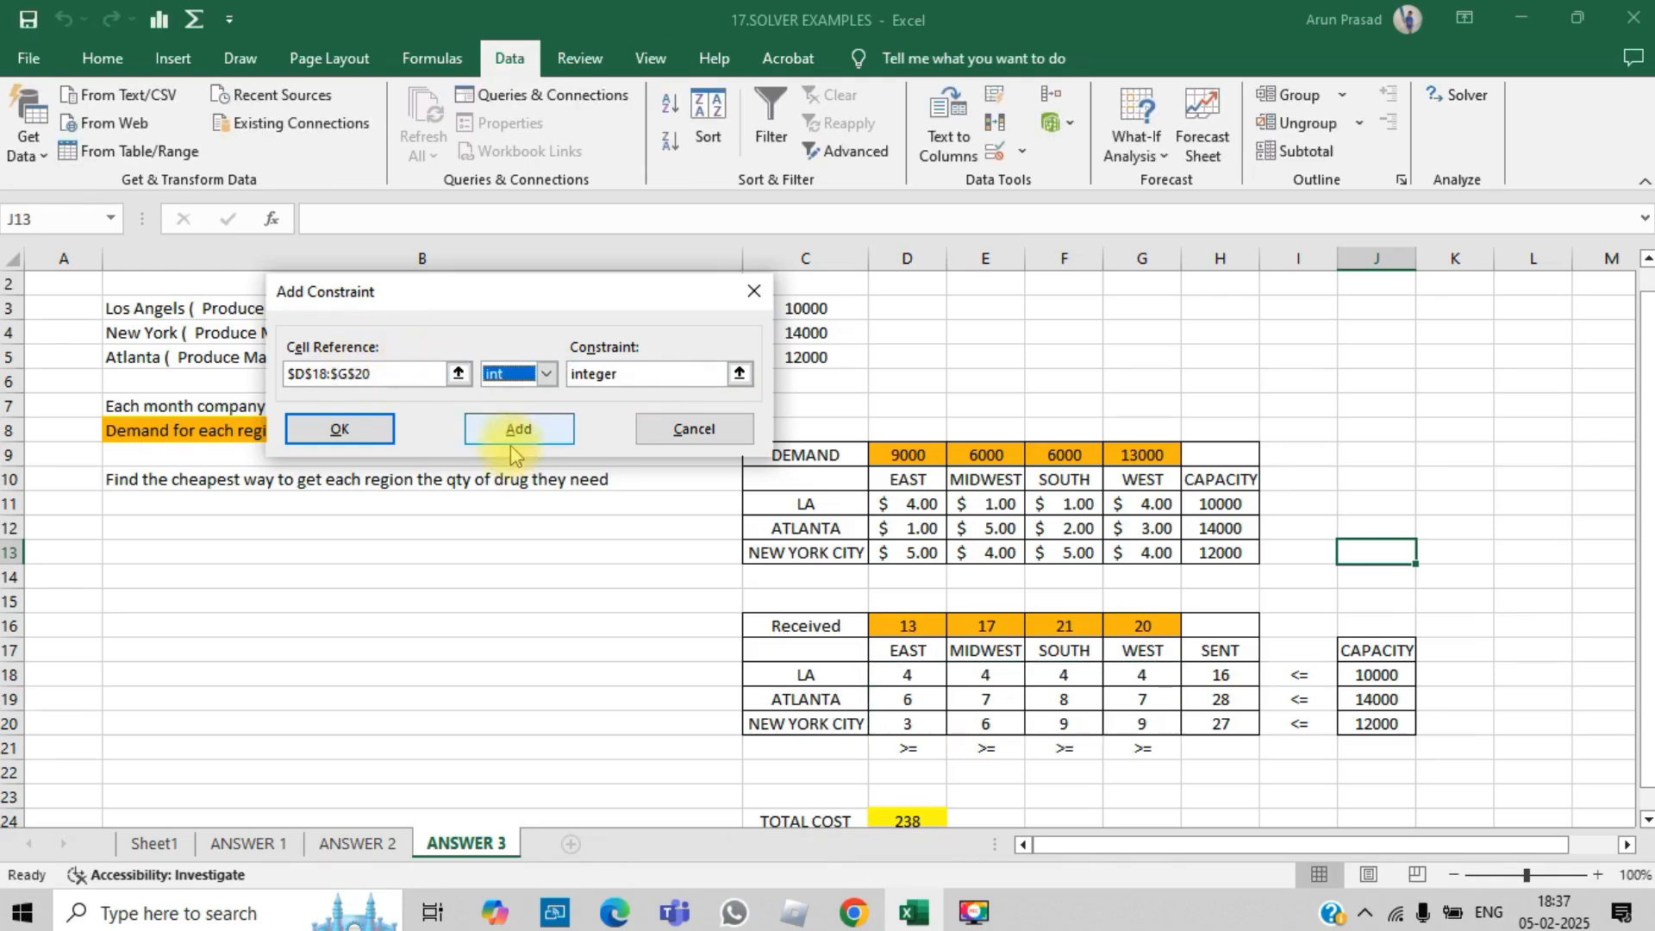
pyautogui.click(541, 441)
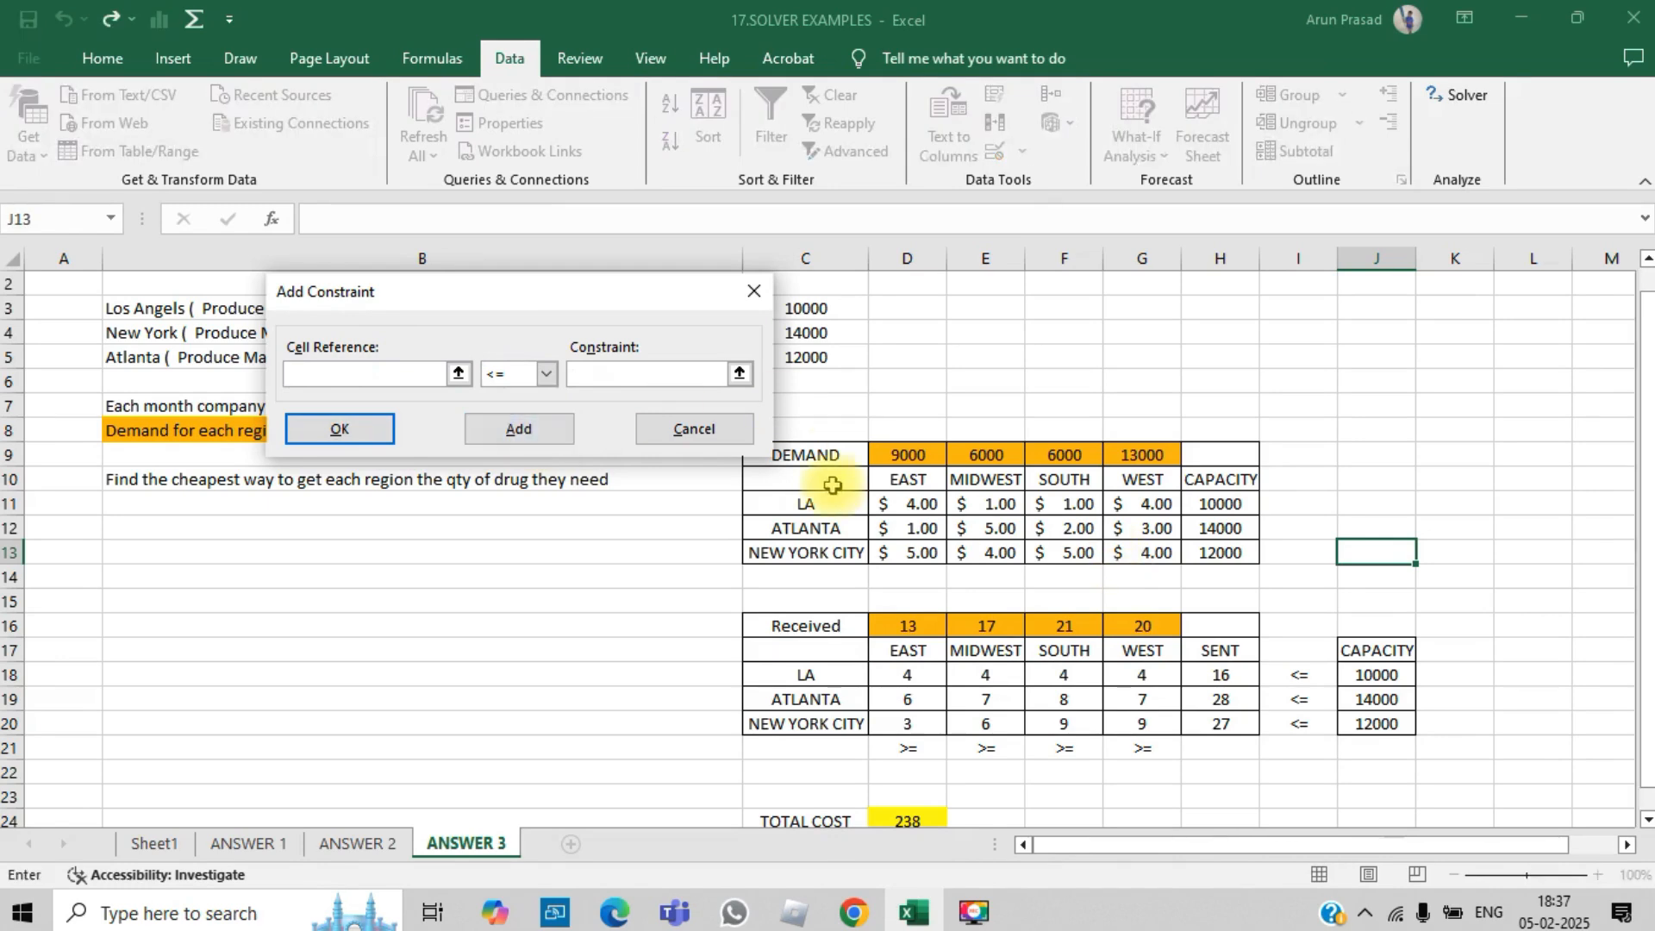
pyautogui.click(746, 433)
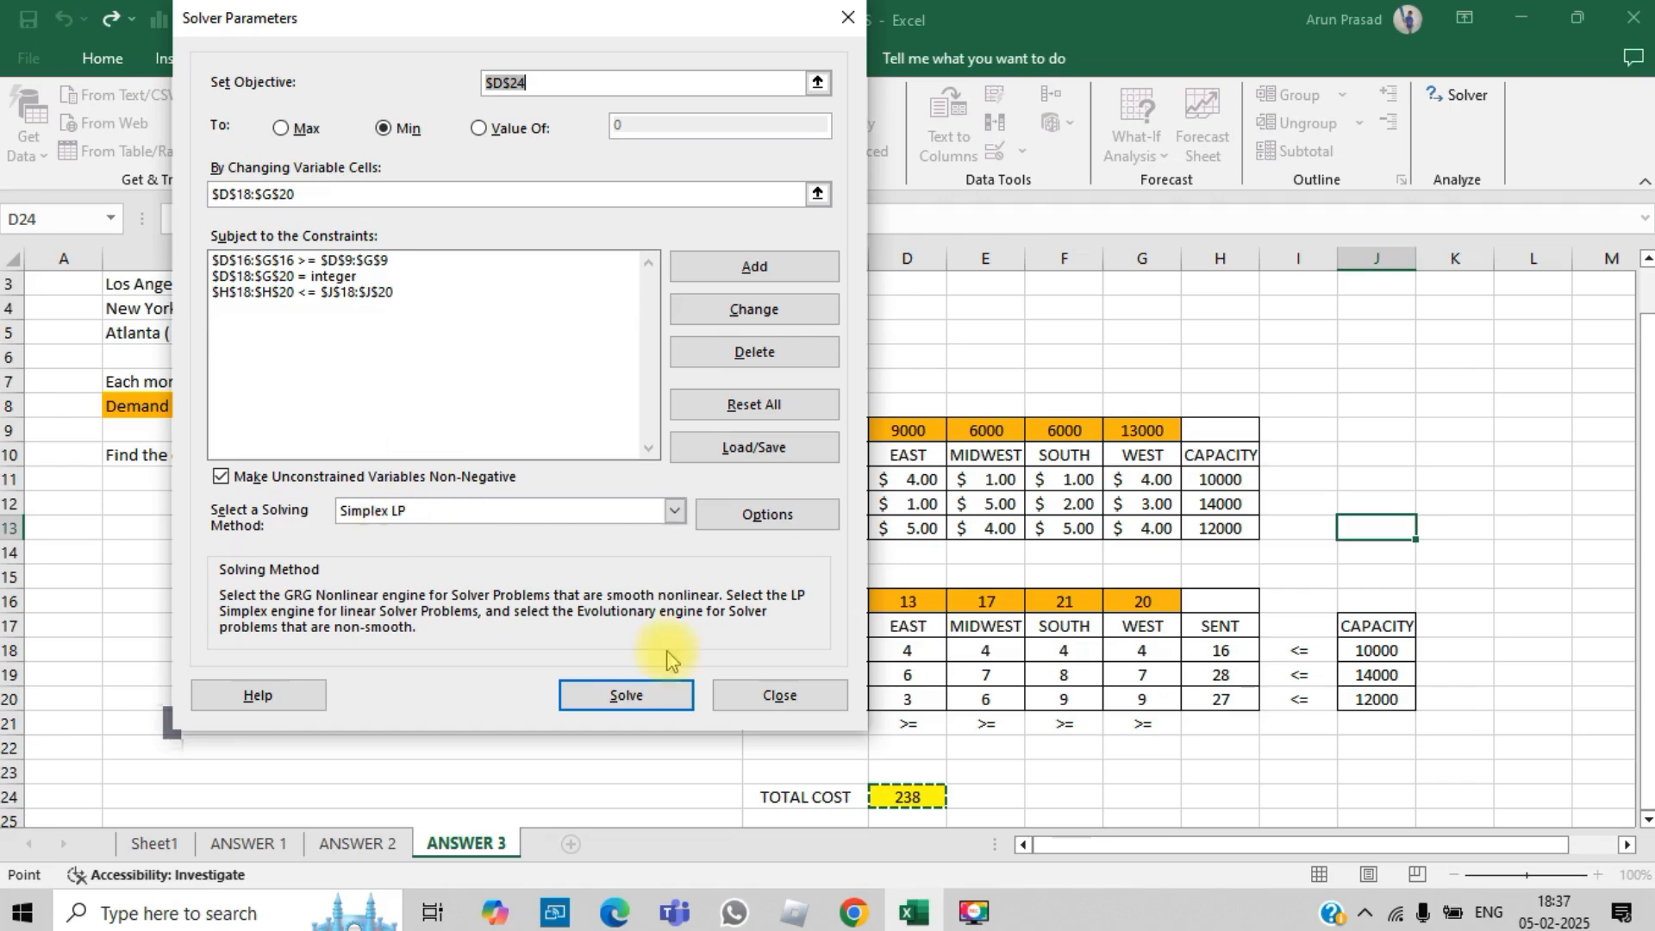
# - Run Solver and keep the Solver solution
pyautogui.click(638, 693)
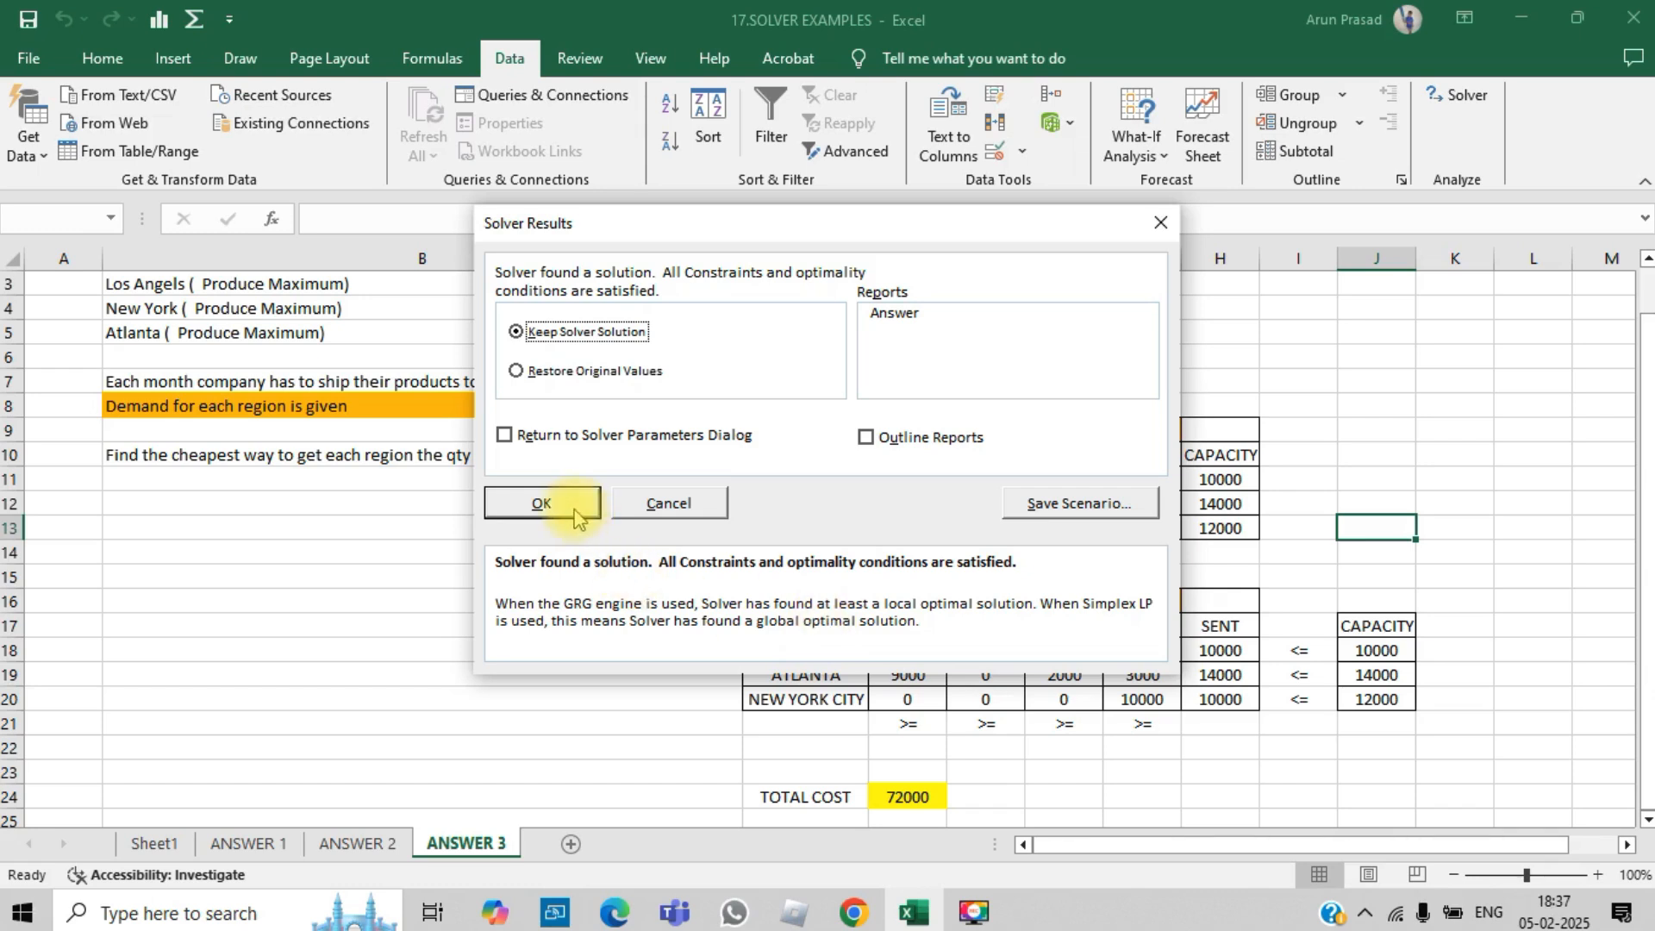
pyautogui.click(543, 504)
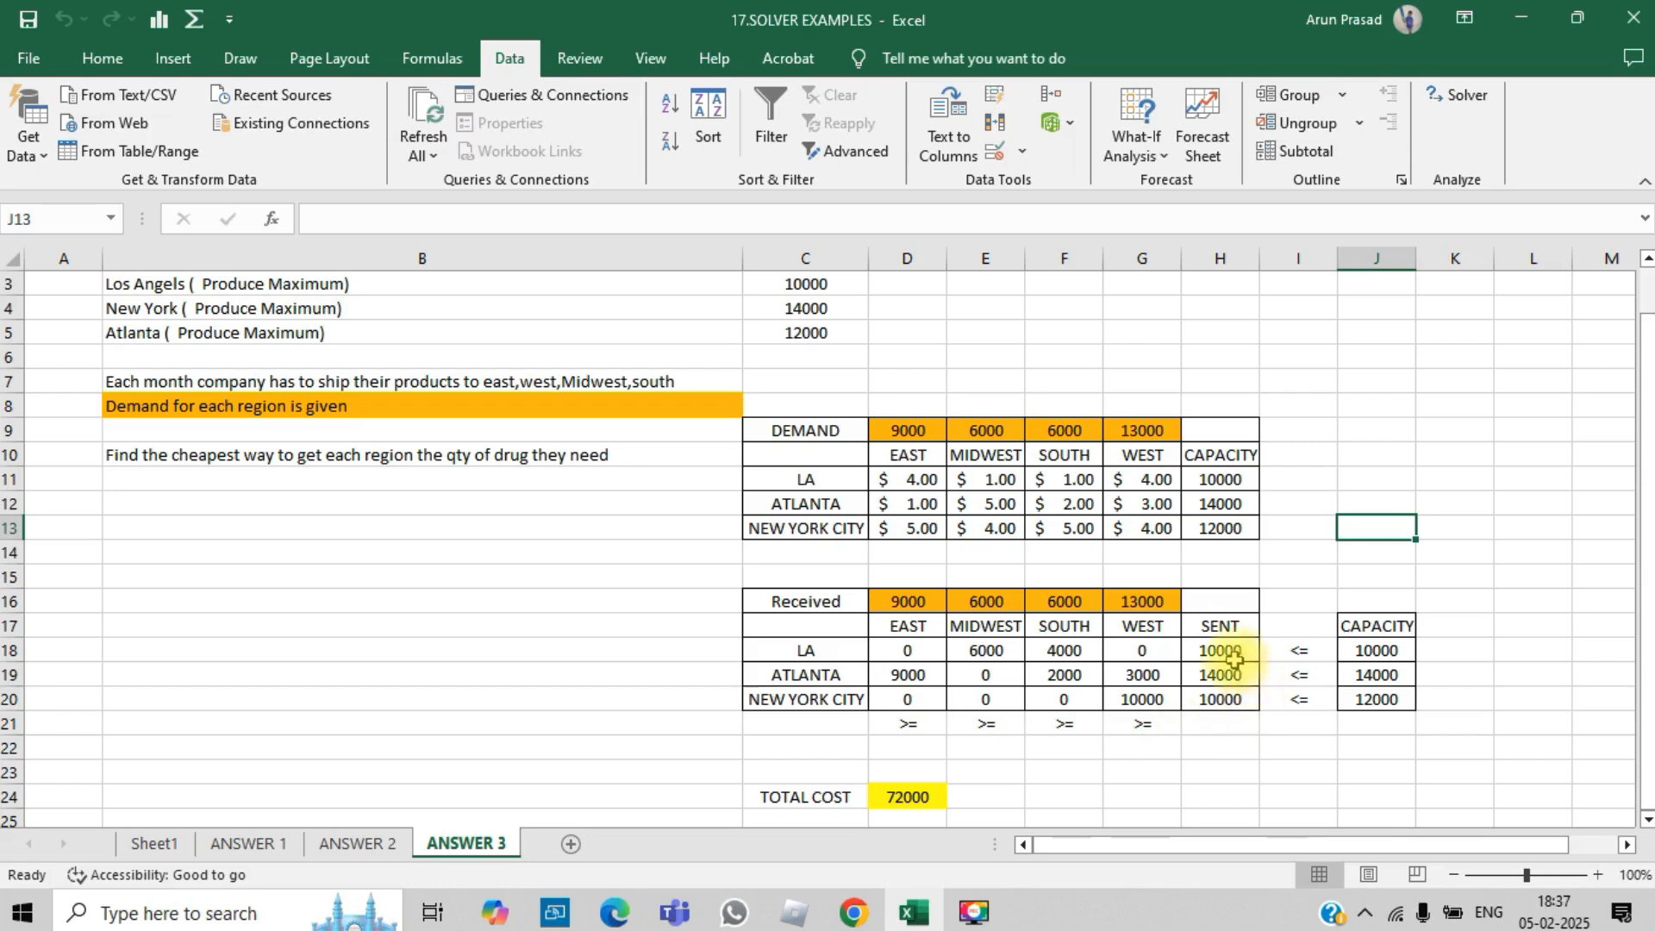
# - Compare the optimised SENT totals in H18:H20 with the capacity values in J18:J20 and H11:H13
pyautogui.moveTo(1232, 655); pyautogui.dragTo(1229, 704)
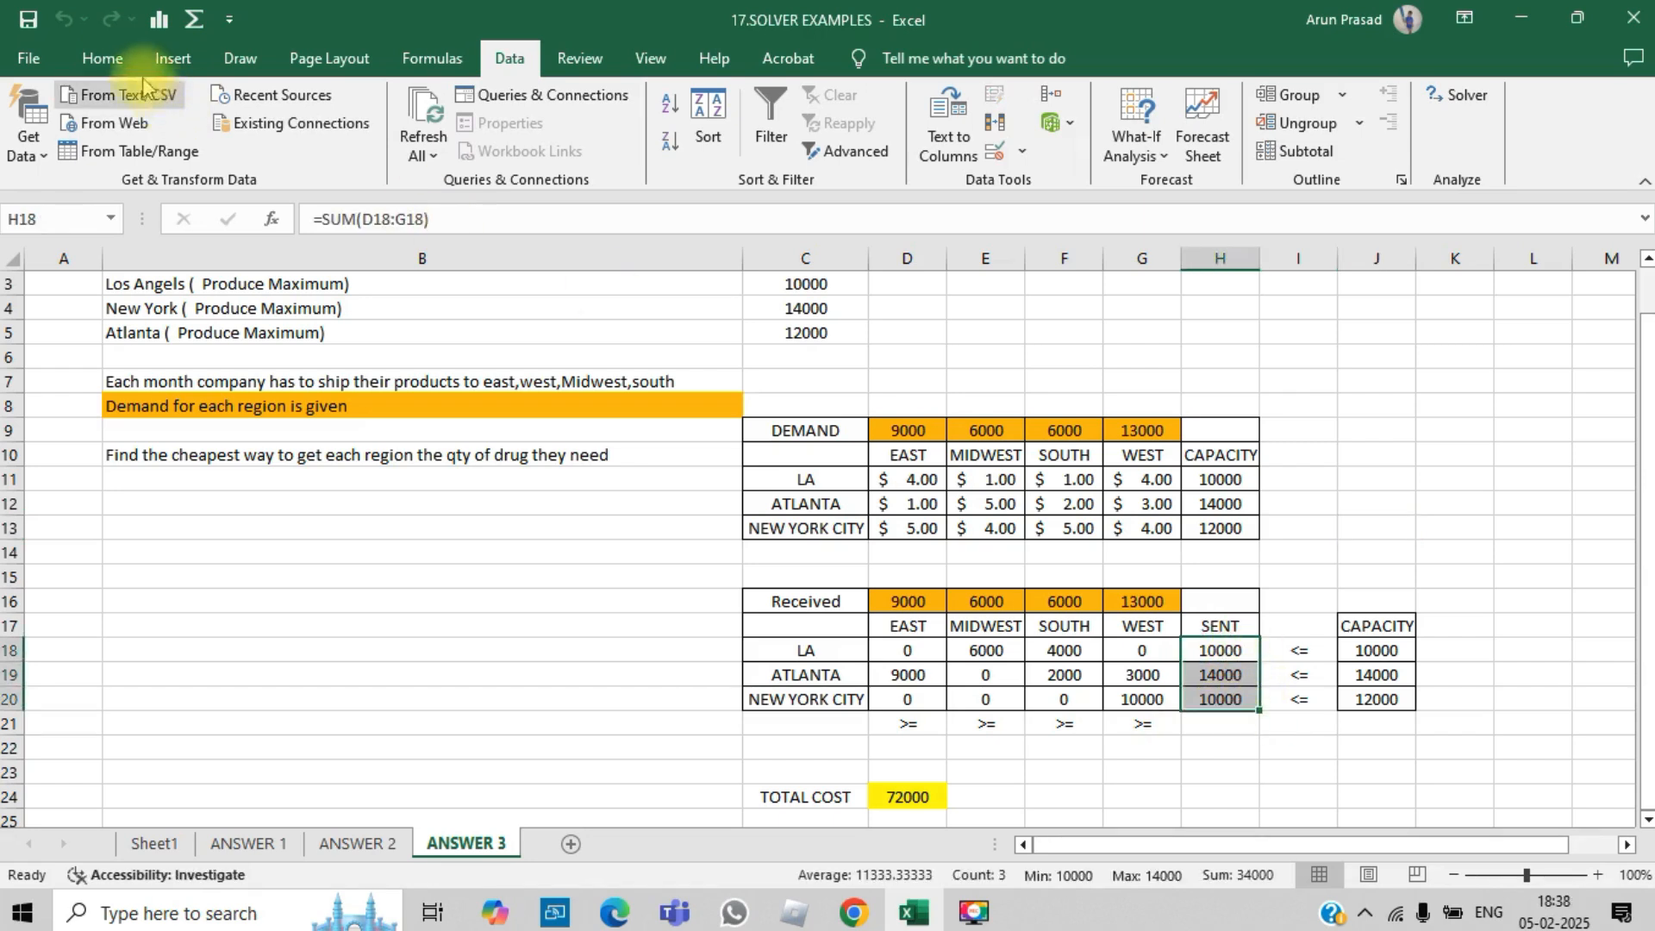
pyautogui.moveTo(1378, 652); pyautogui.dragTo(1401, 703)
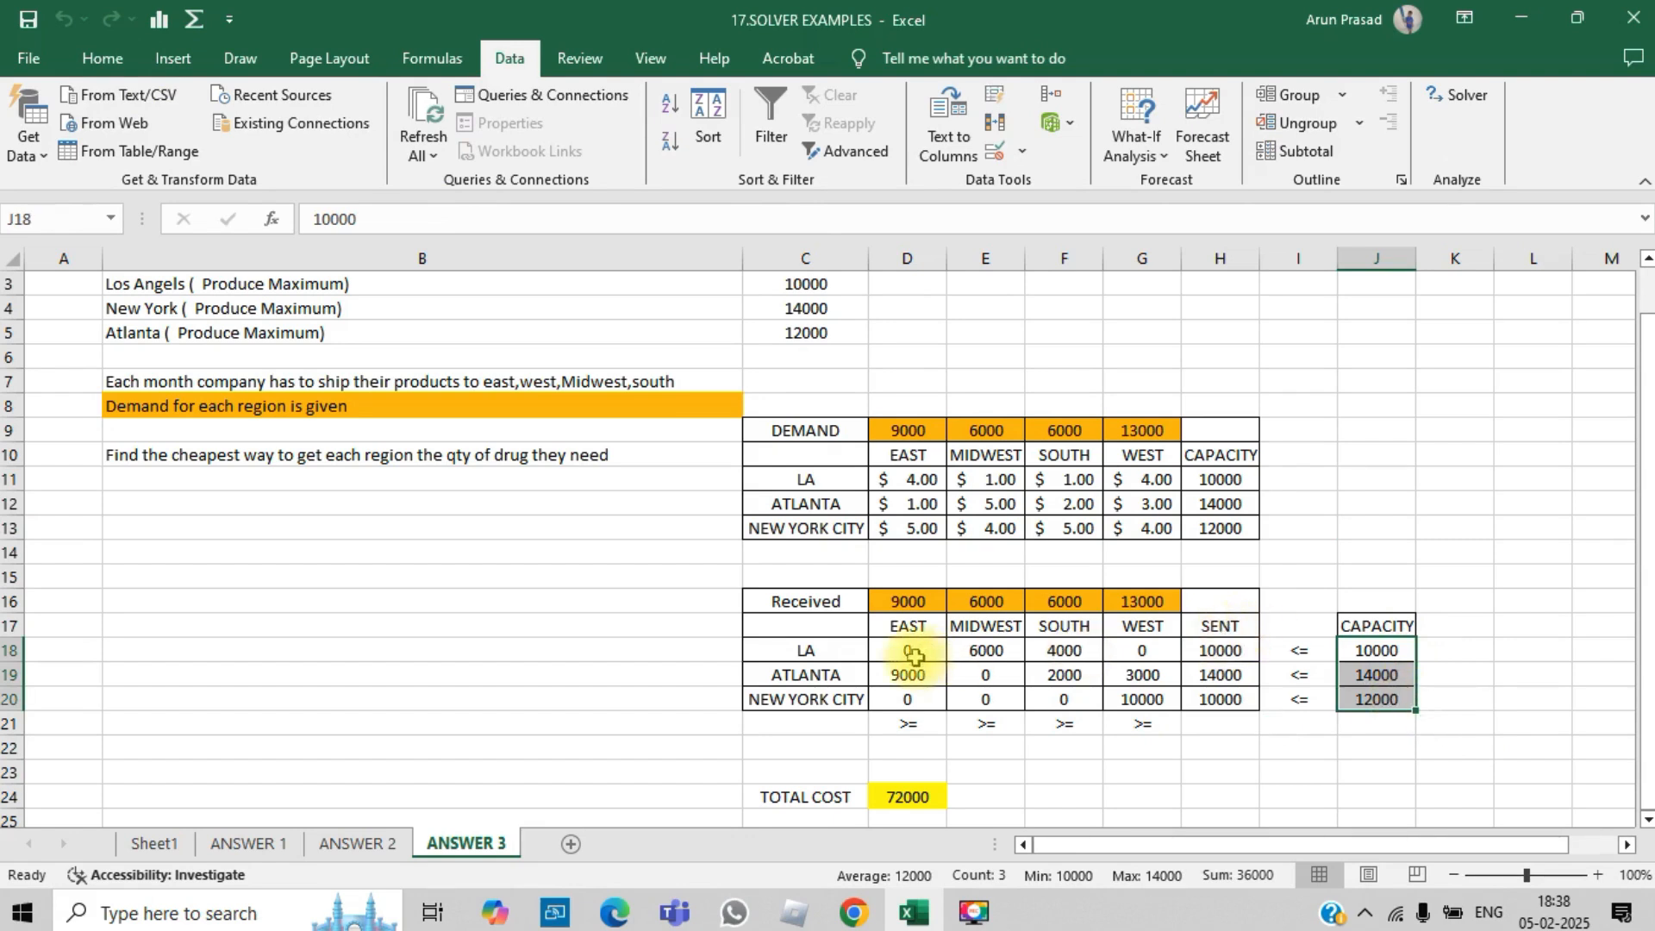
pyautogui.moveTo(1222, 653); pyautogui.dragTo(1224, 703)
pyautogui.moveTo(1376, 652); pyautogui.dragTo(1376, 703)
pyautogui.moveTo(1240, 652); pyautogui.dragTo(1241, 702)
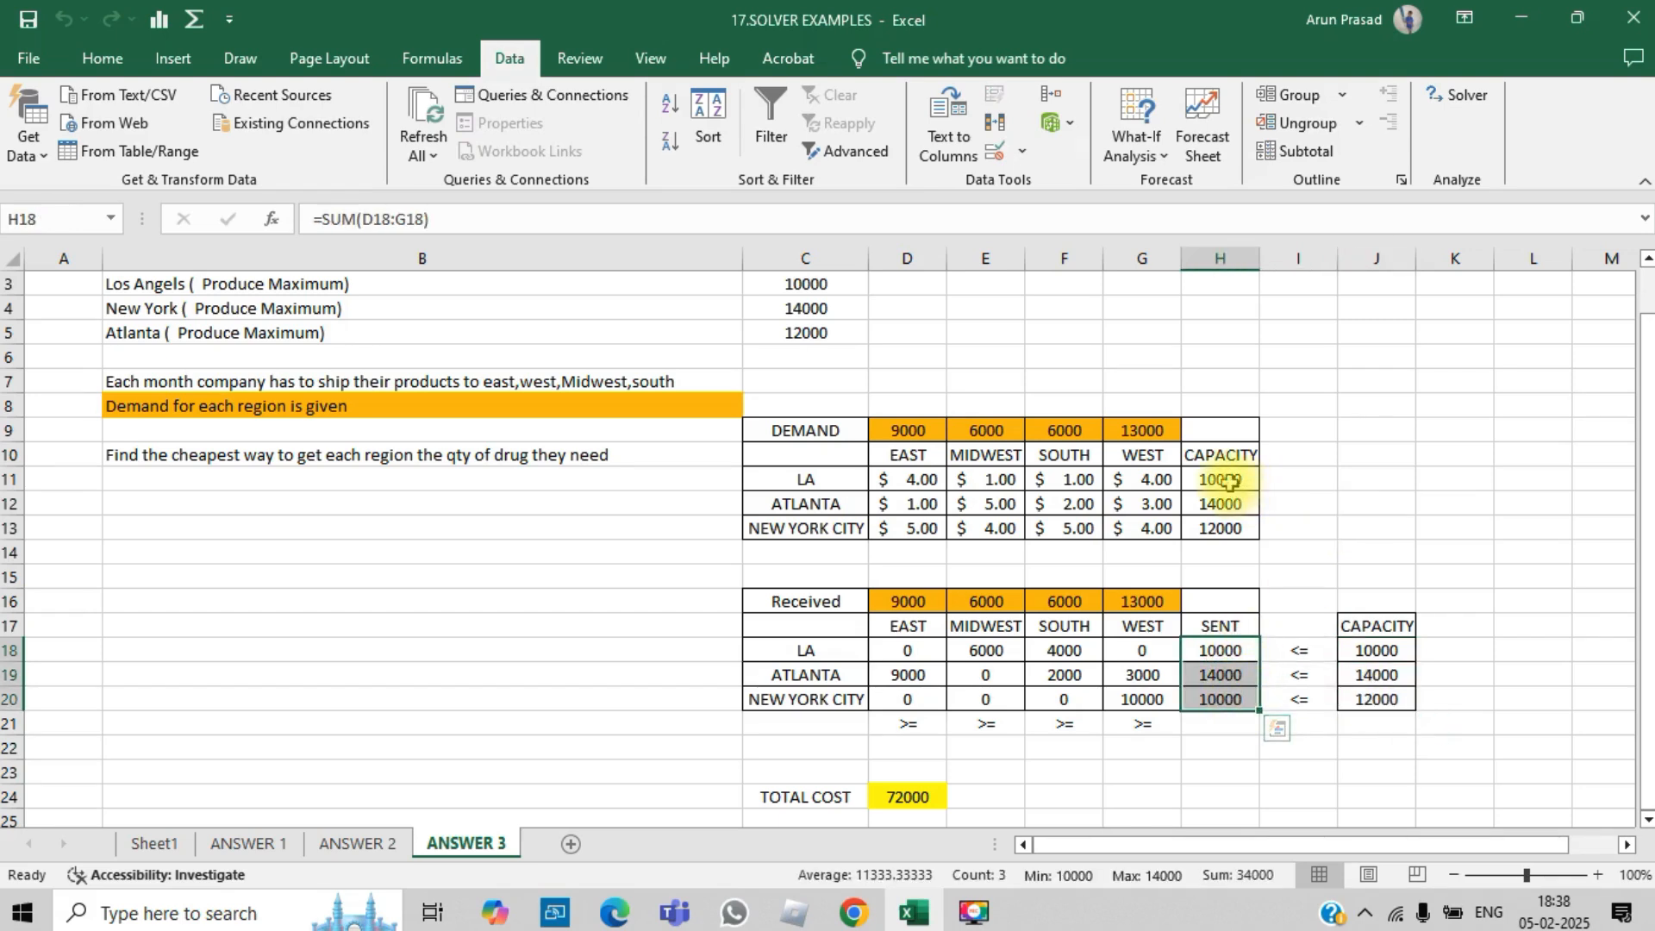
pyautogui.moveTo(1221, 480); pyautogui.dragTo(1225, 510)
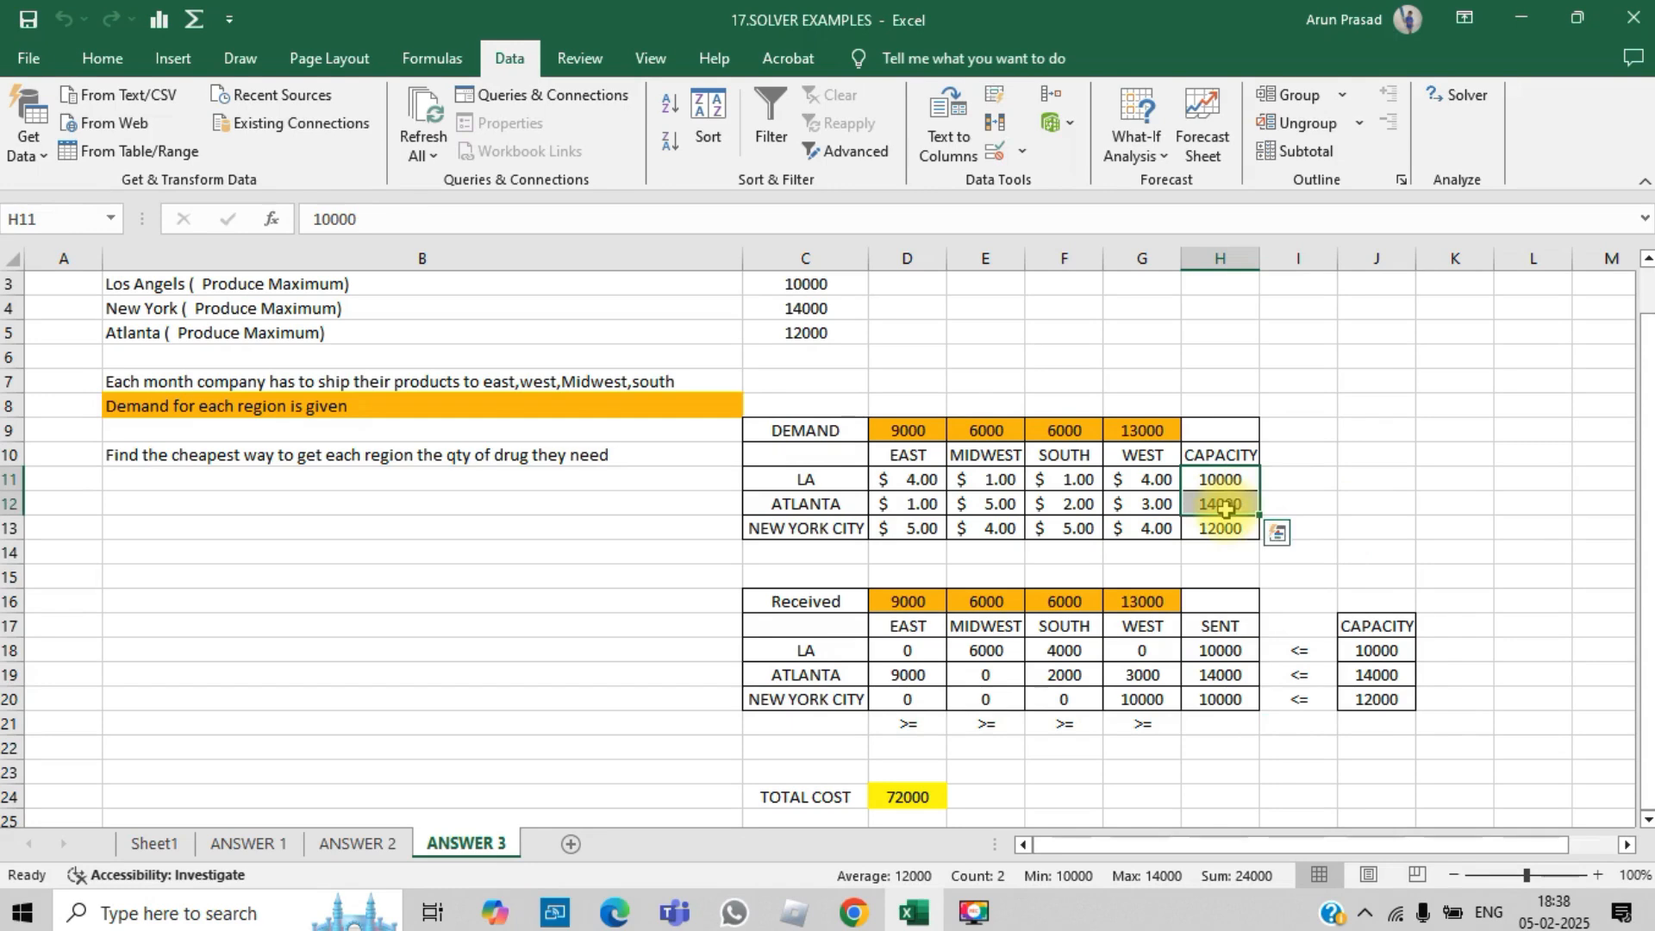
pyautogui.click(920, 431)
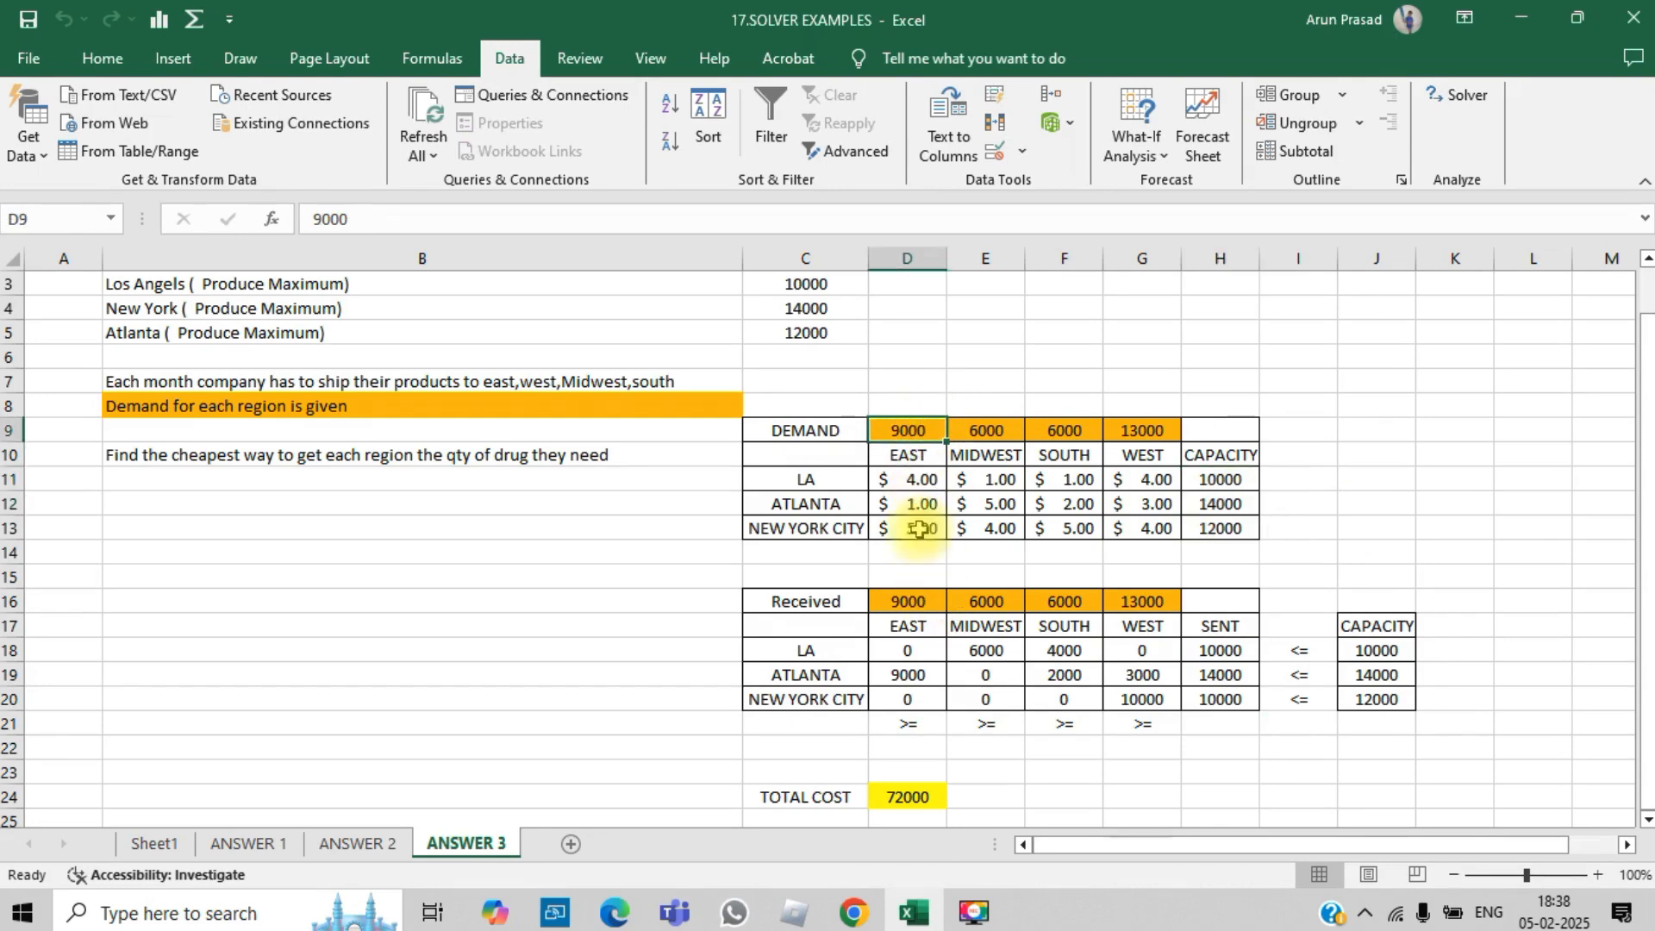
# - Inspect the Received formulas and compare the Received row with DEMAND and the SENT column with CAPACITY
pyautogui.doubleClick(909, 601)
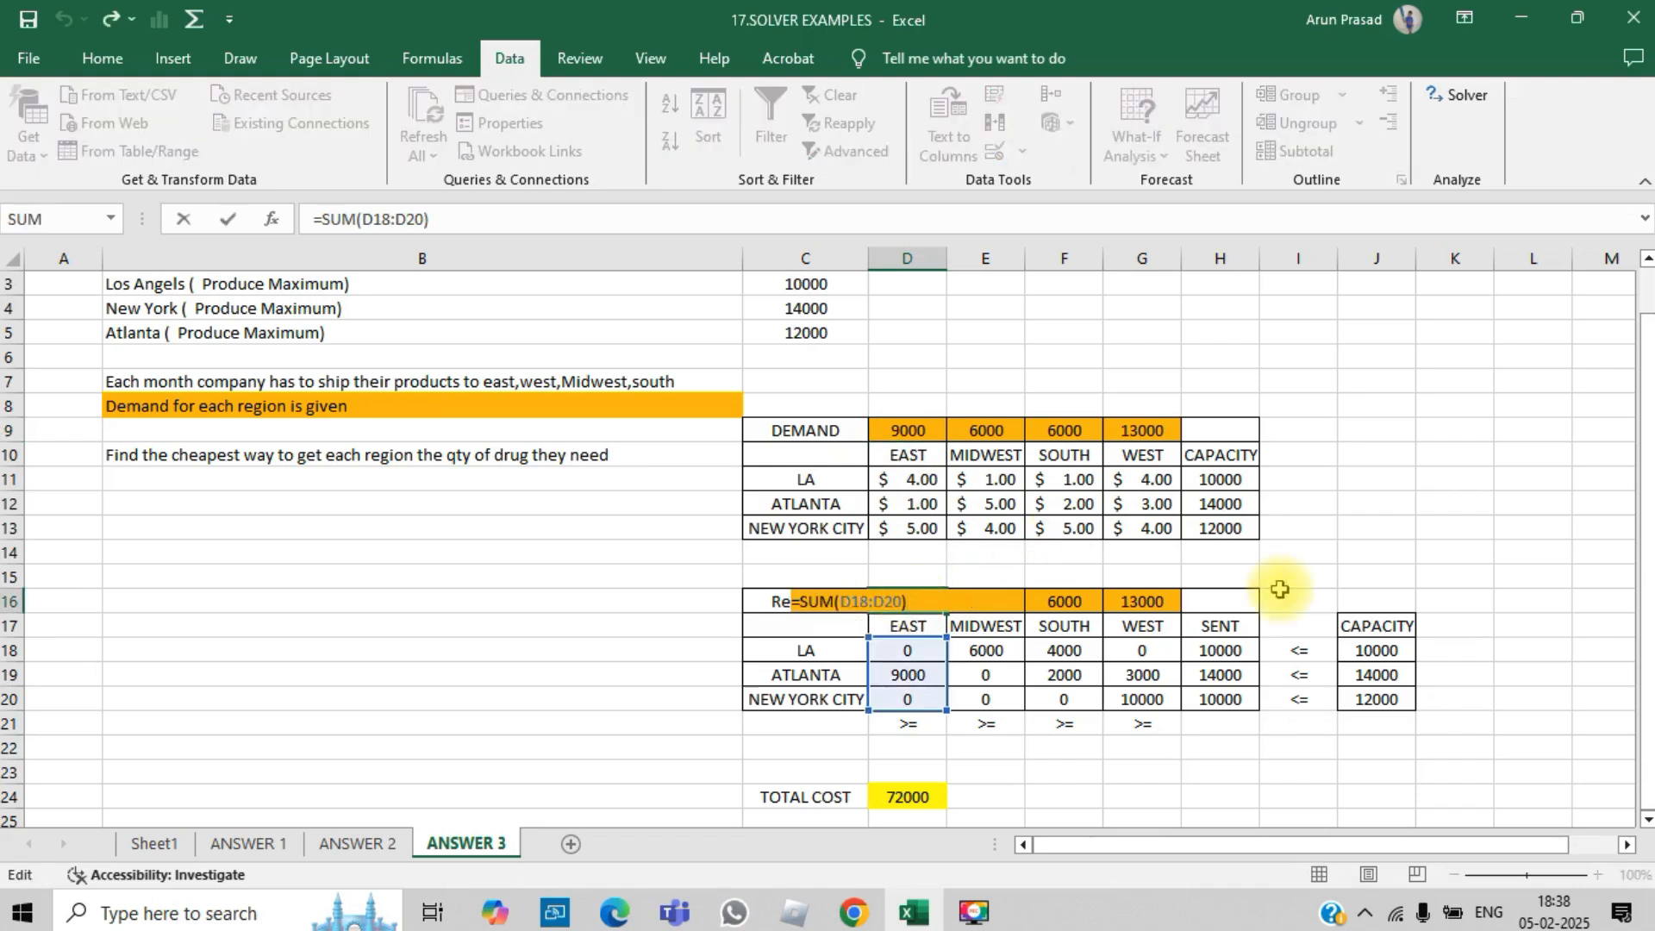
pyautogui.press('Escape')
pyautogui.moveTo(913, 606); pyautogui.dragTo(1151, 603)
pyautogui.moveTo(920, 432); pyautogui.dragTo(1135, 433)
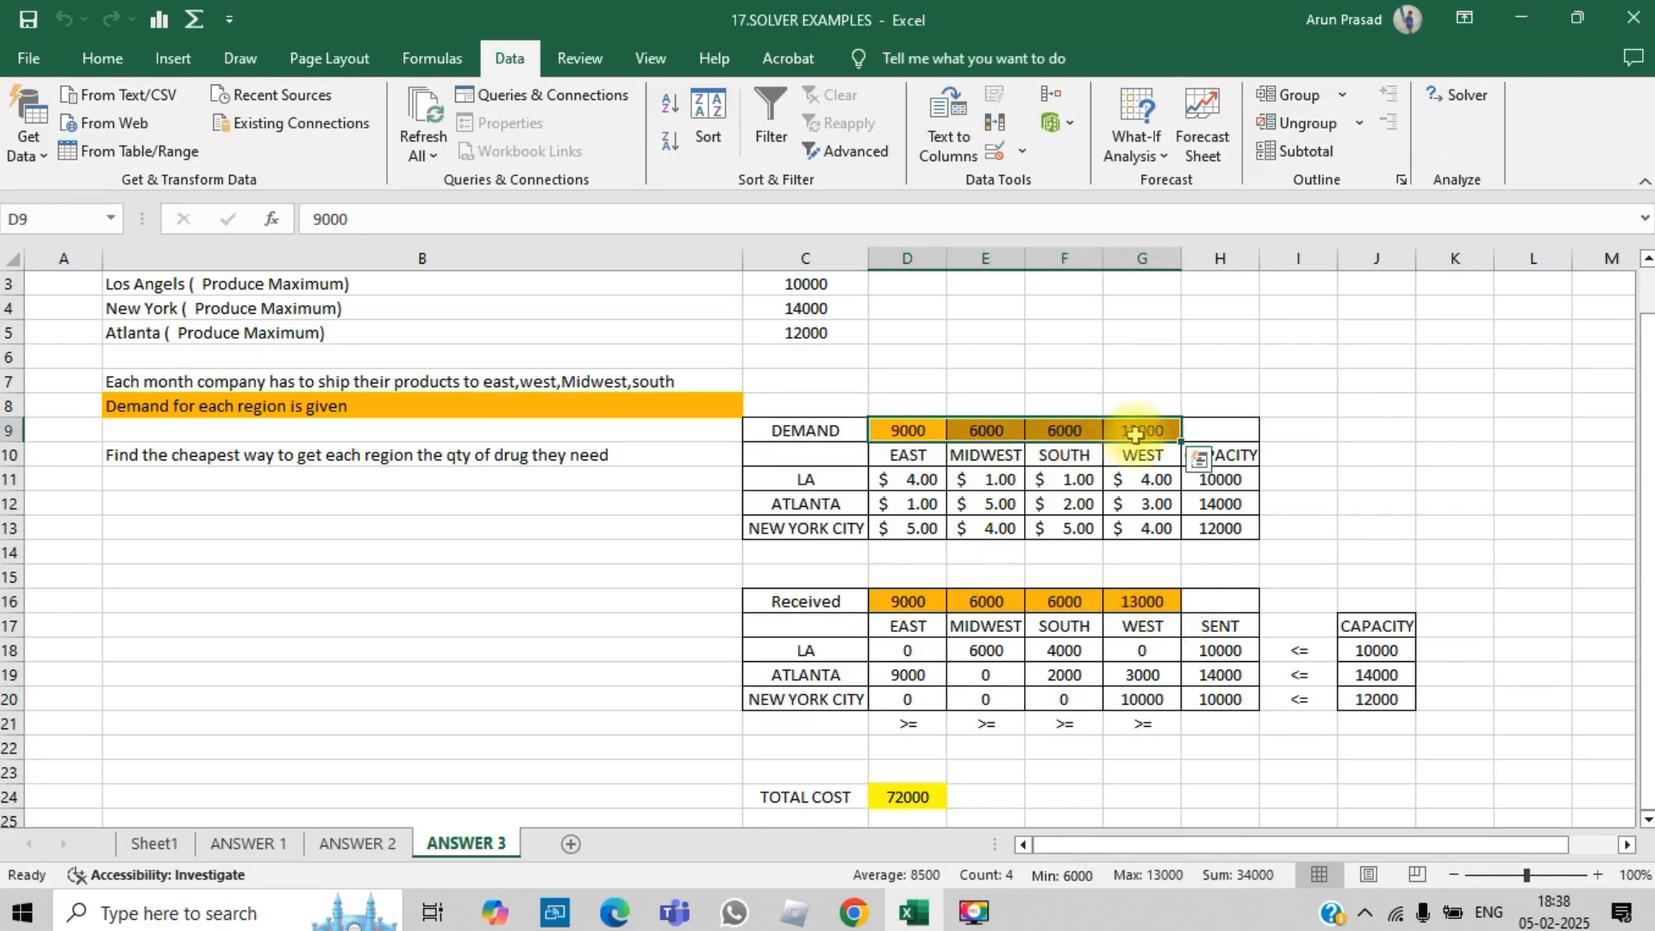
pyautogui.click(1421, 455)
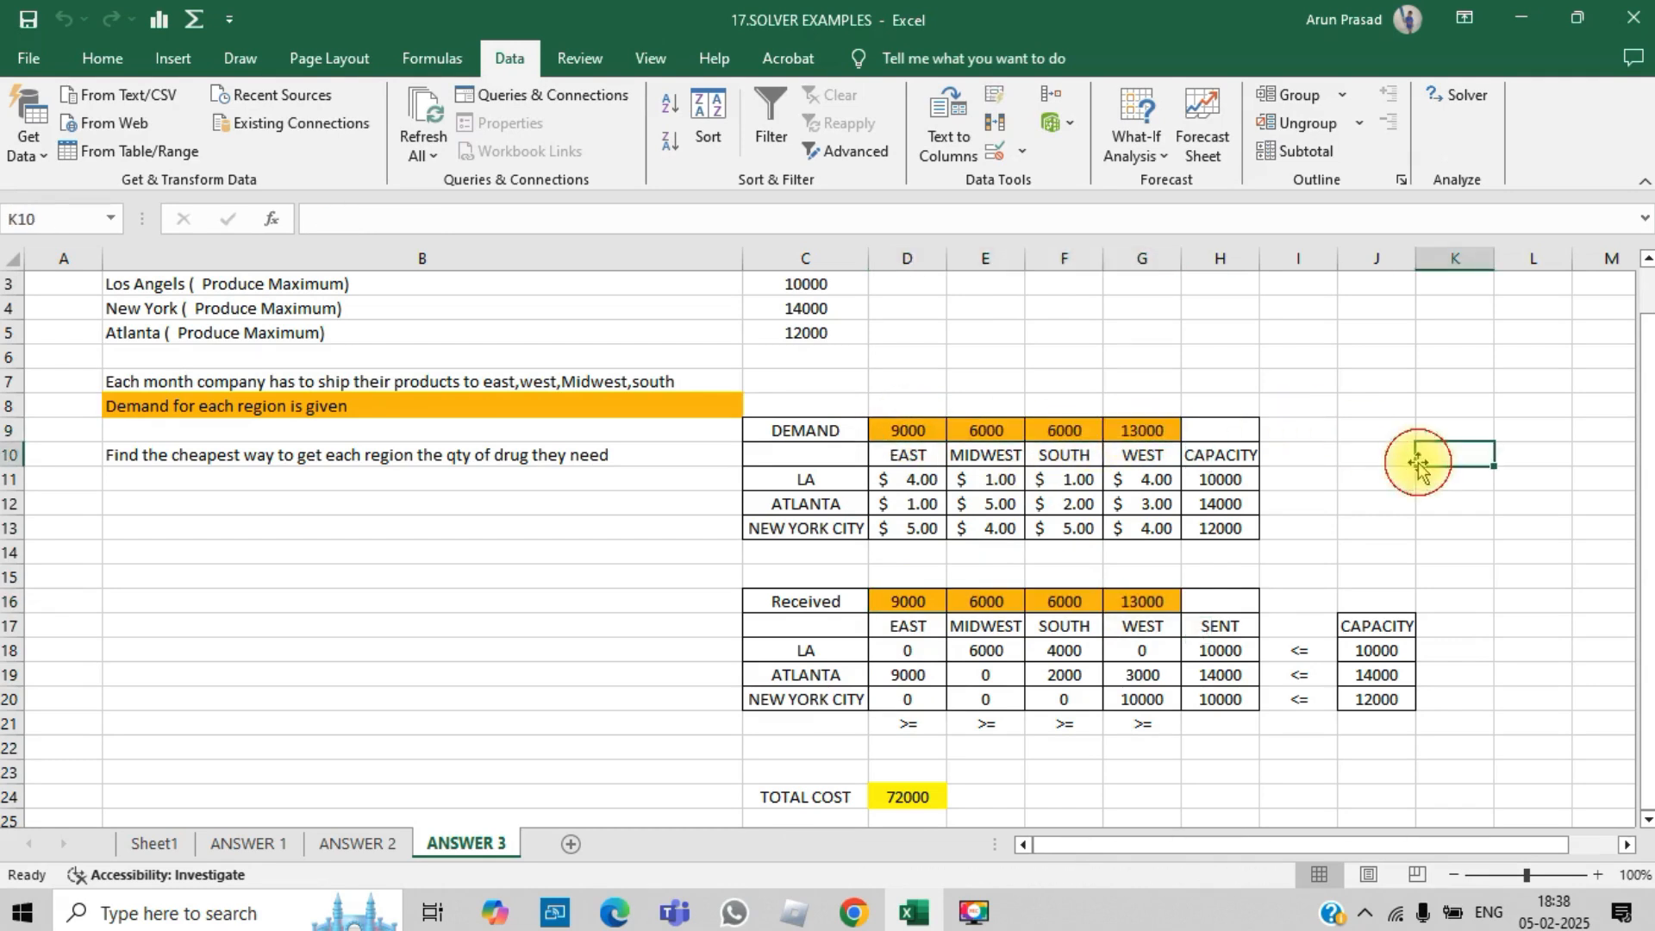
pyautogui.click(1221, 699)
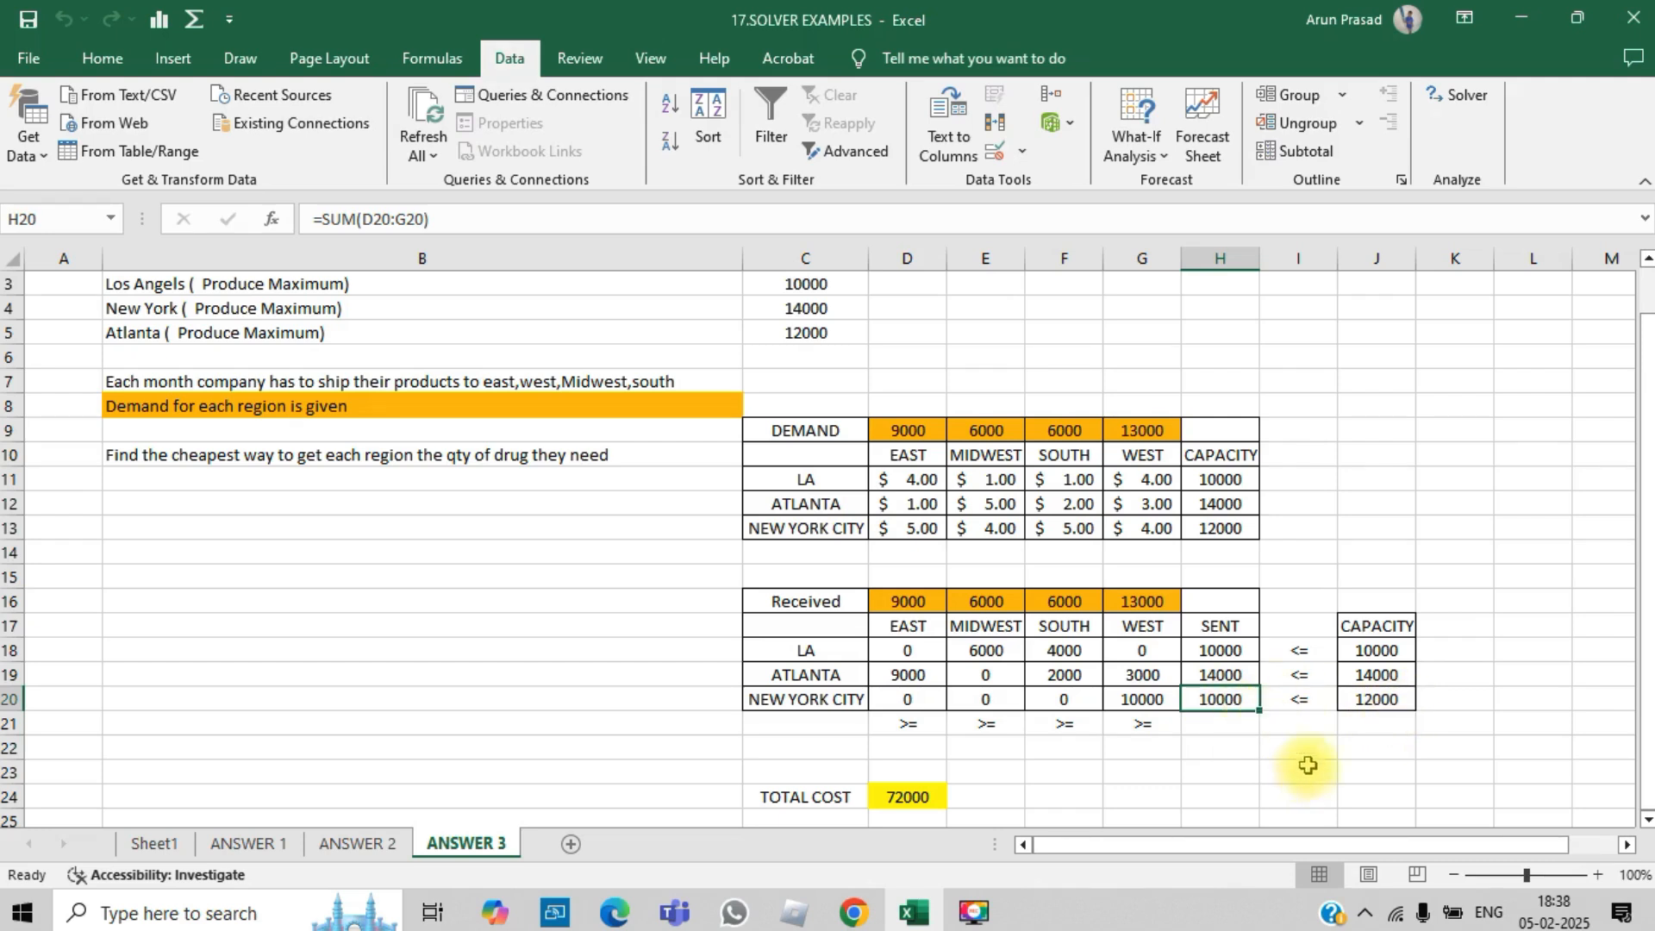
pyautogui.moveTo(1242, 651); pyautogui.dragTo(1238, 699)
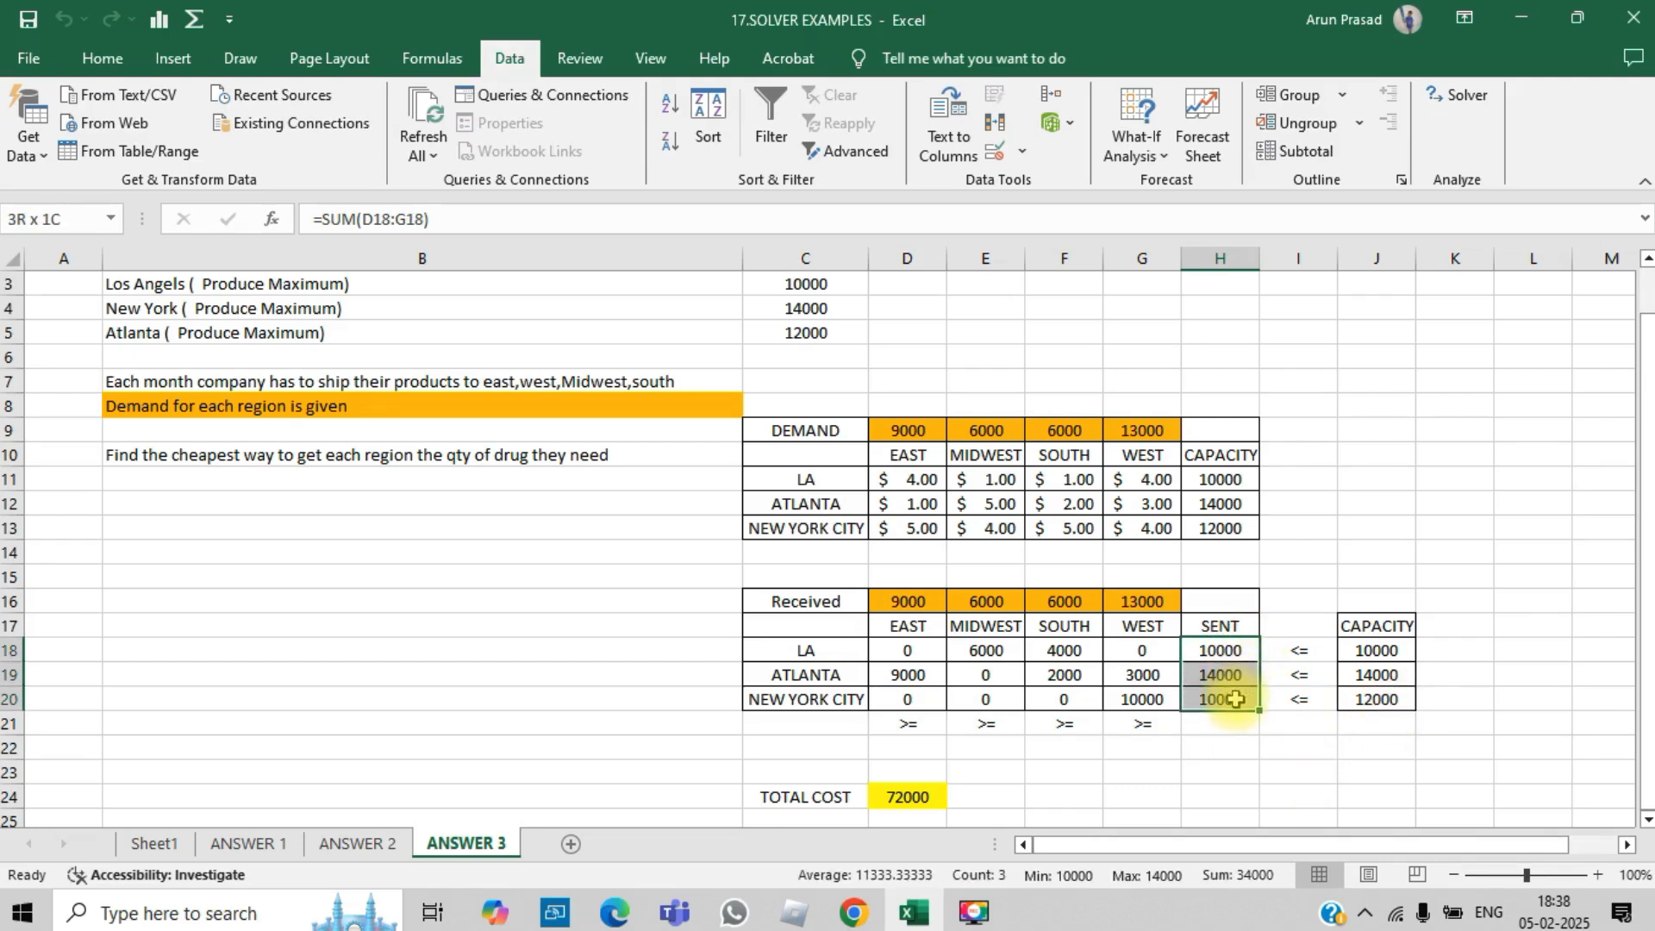
pyautogui.moveTo(905, 423); pyautogui.dragTo(1131, 428)
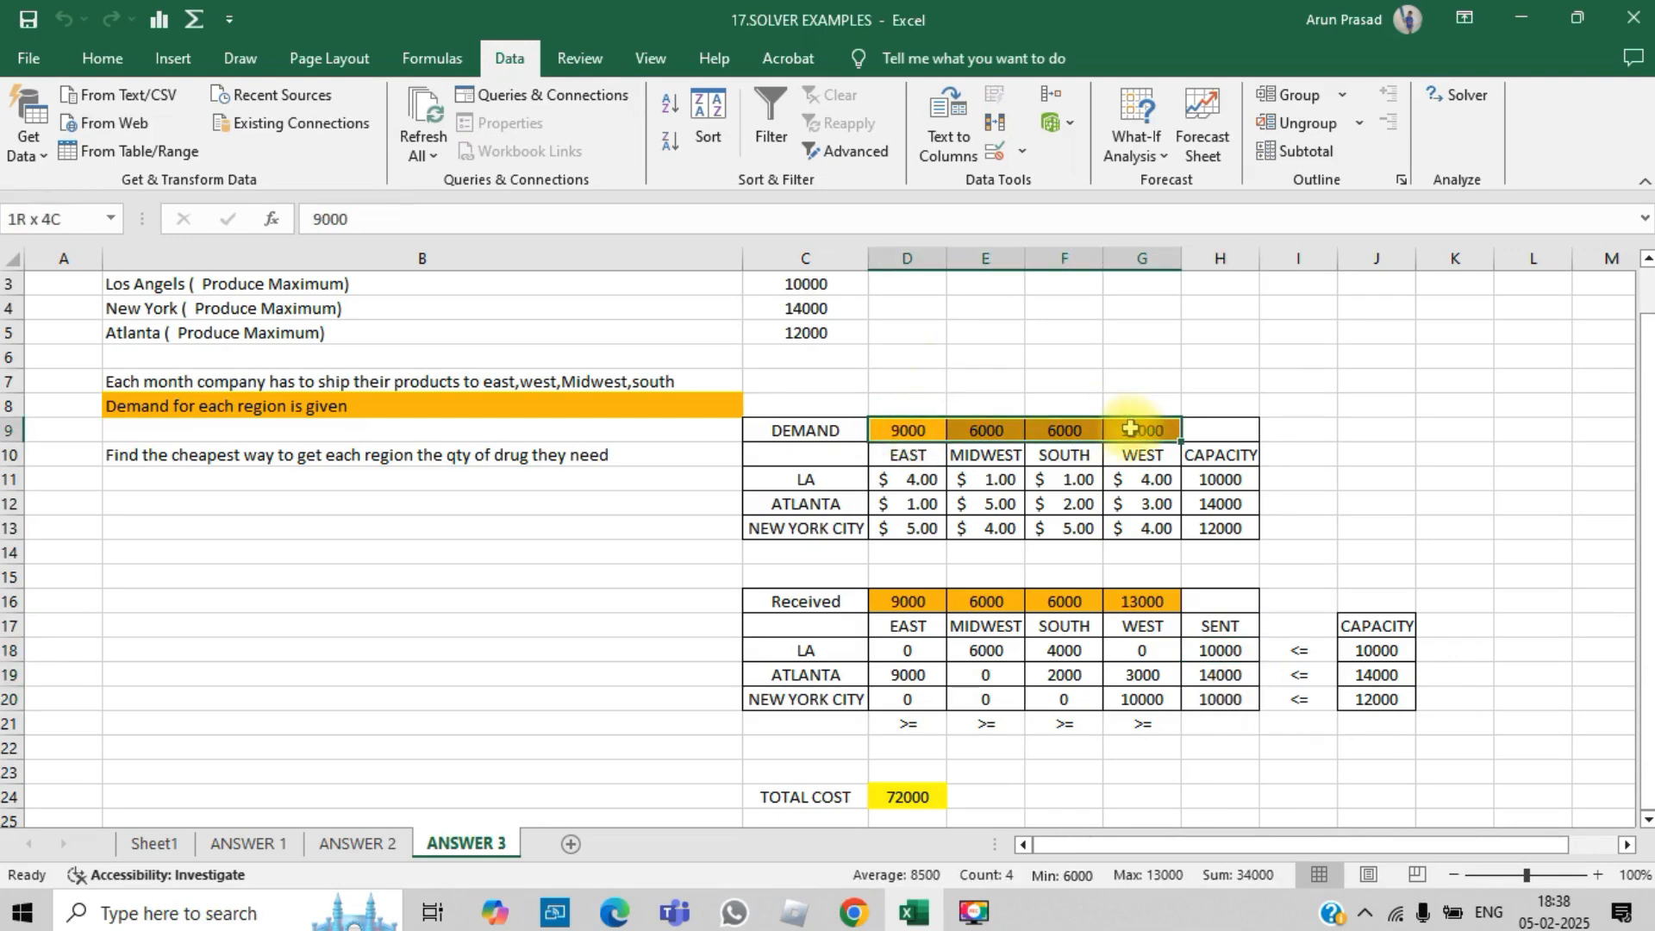
pyautogui.click(1389, 472)
pyautogui.moveTo(1377, 648); pyautogui.dragTo(1386, 703)
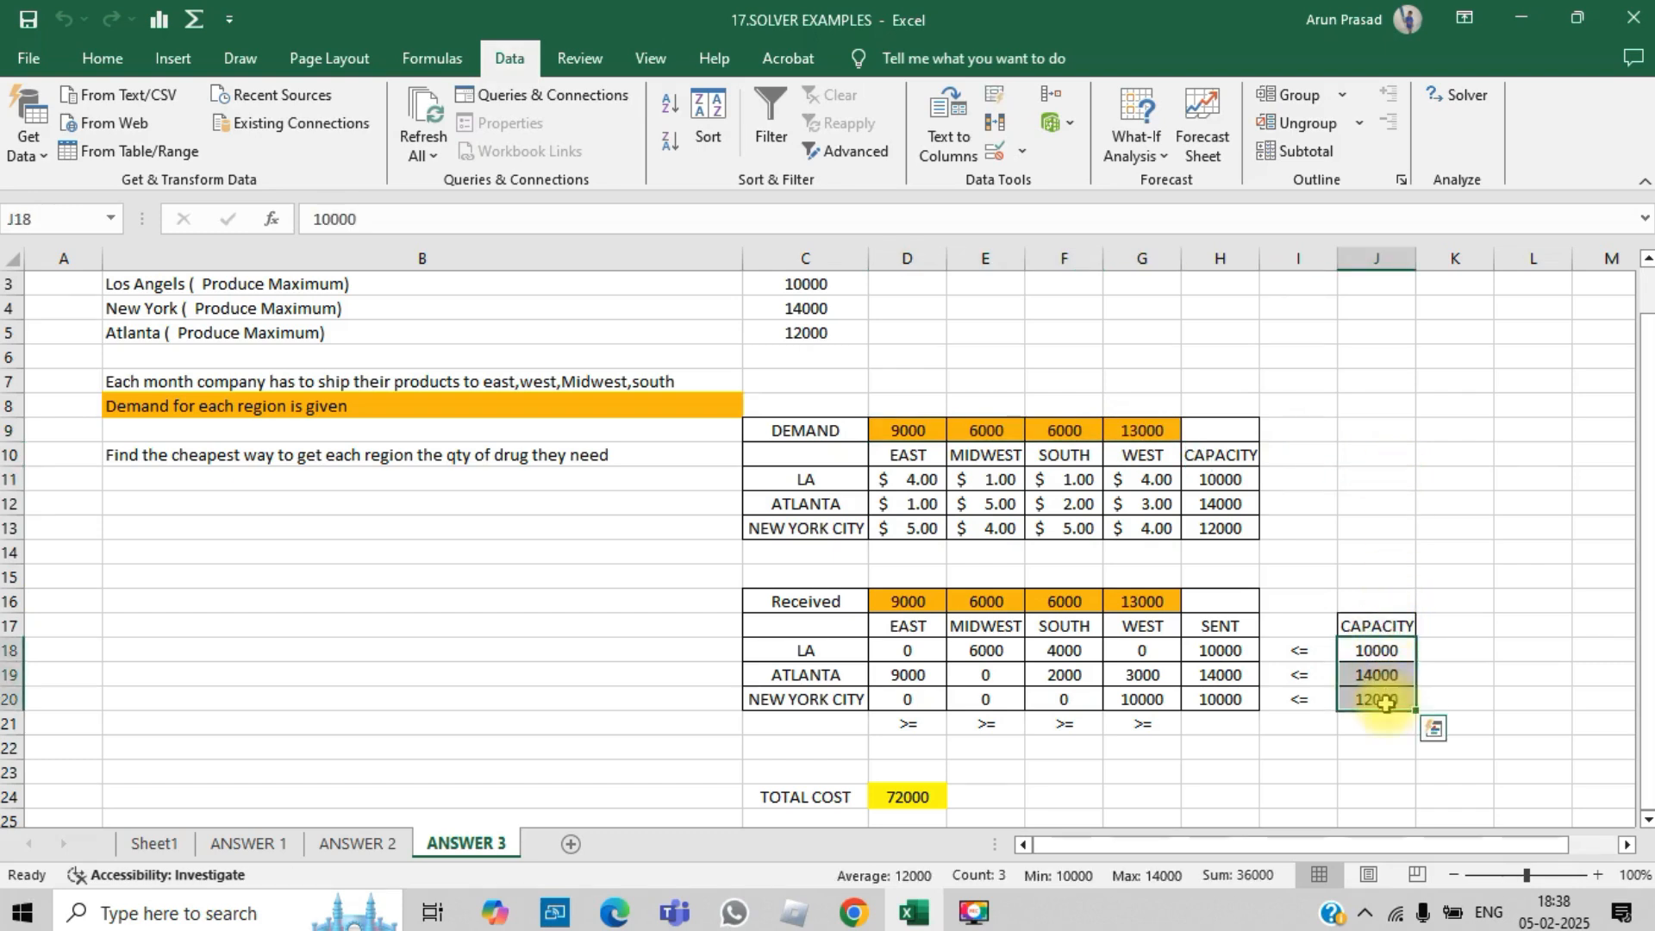
pyautogui.click(1365, 486)
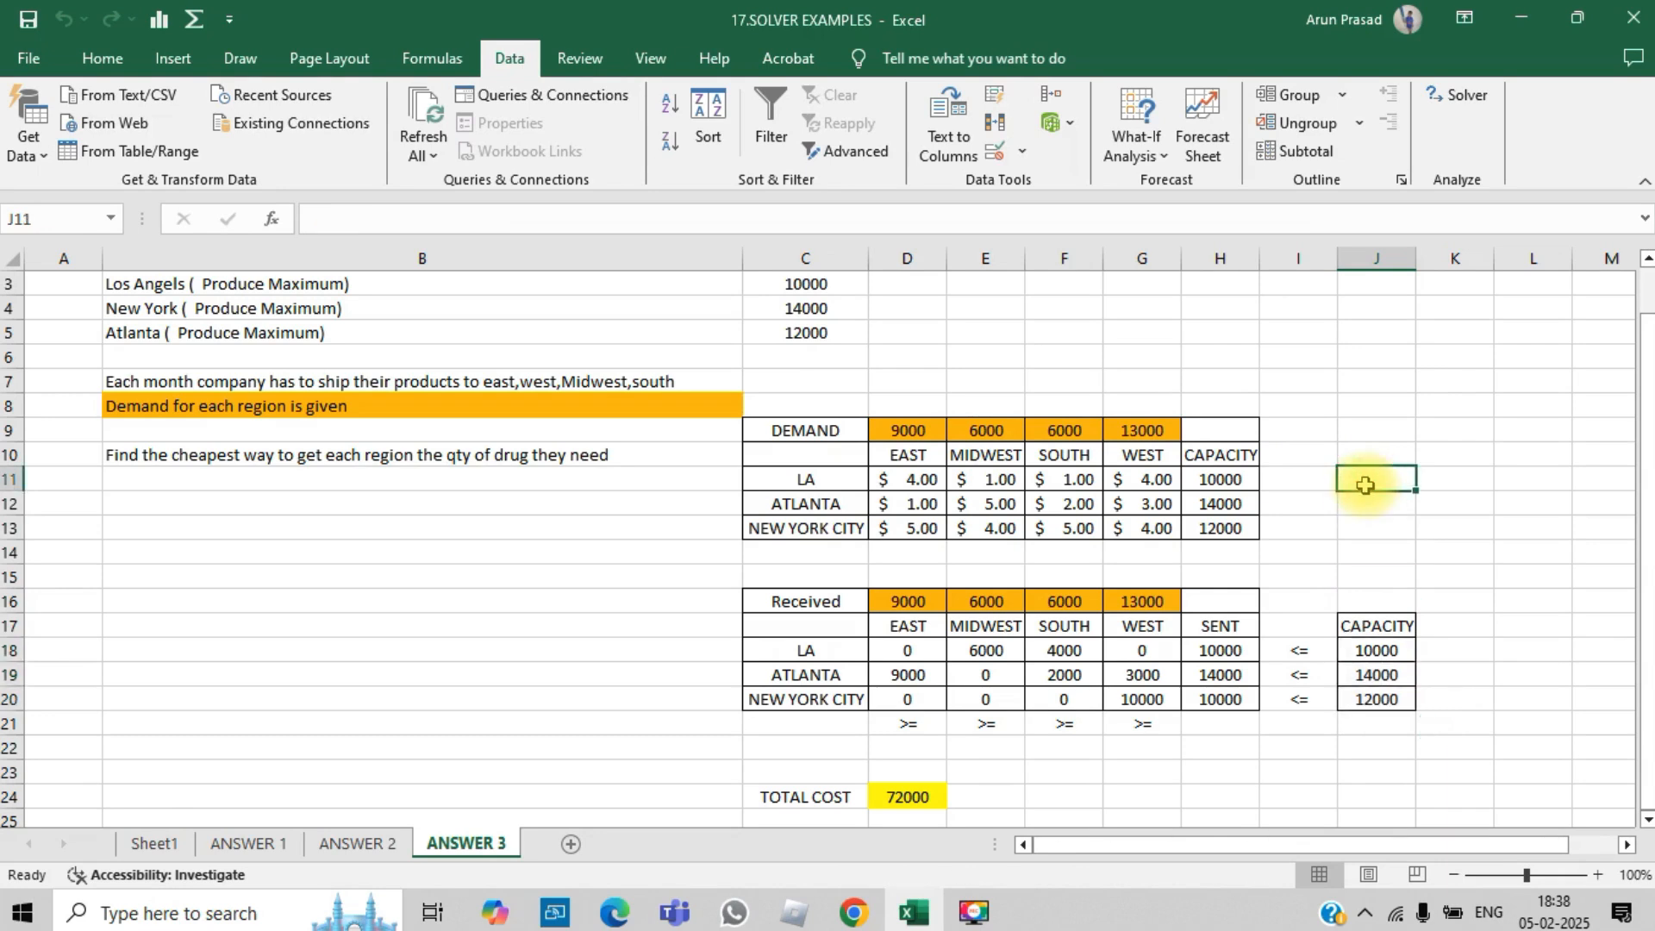